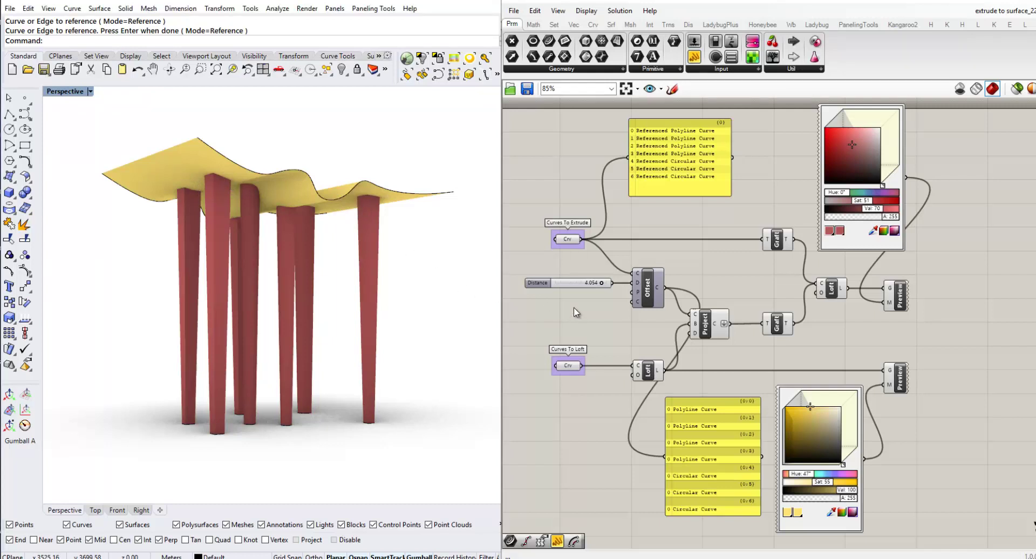
Set the Distance slider feeding the Offset component to 4.133 and review the tapered columns under the surface.
scroll(574, 289, up, 3)
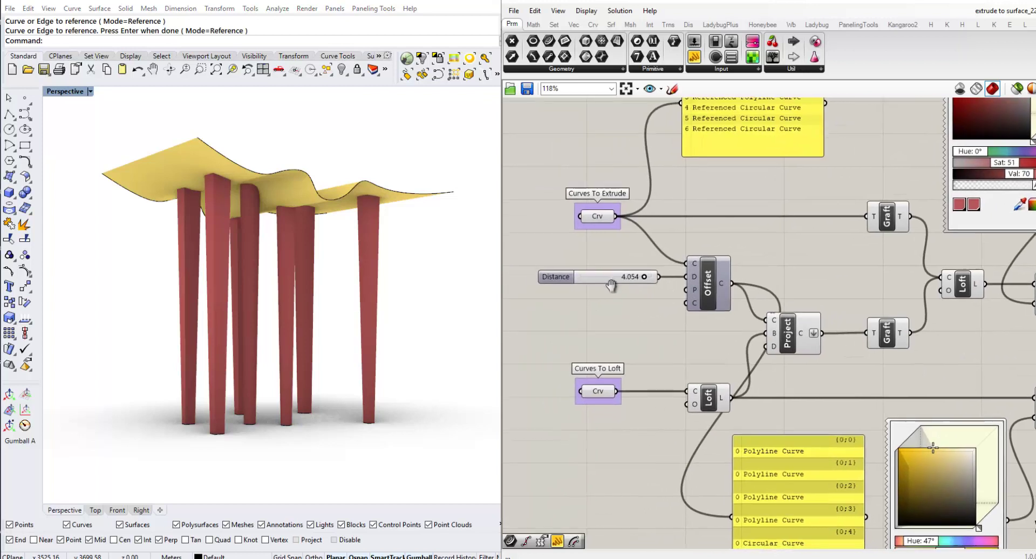
mouse_move(645, 278)
mouse_down()
mouse_move(633, 275)
mouse_move(646, 278)
mouse_up()
mouse_move(250, 315)
right_down()
mouse_move(229, 324)
mouse_move(238, 372)
mouse_move(229, 303)
mouse_move(236, 314)
right_up()
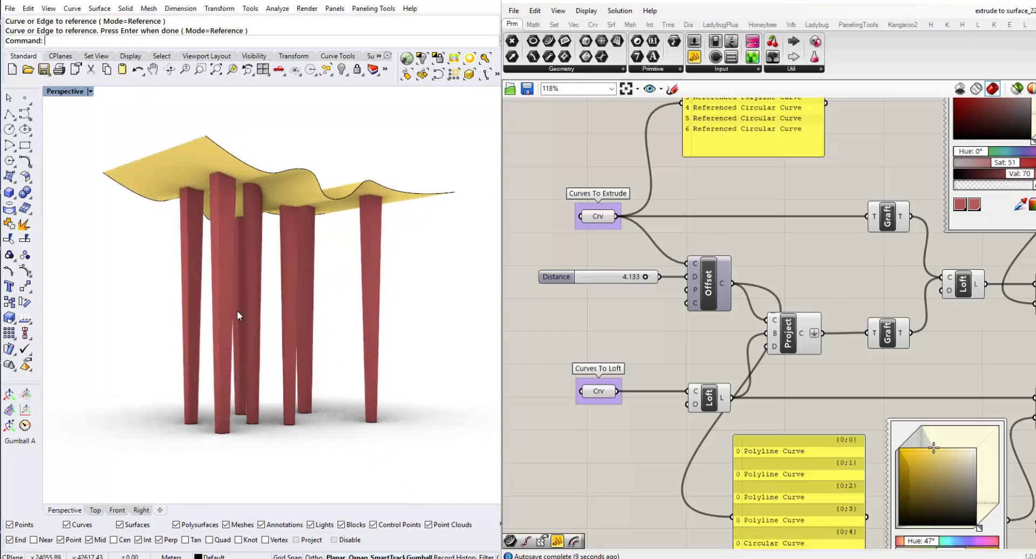
right_drag(635, 313, 628, 299)
scroll(620, 293, down, 3)
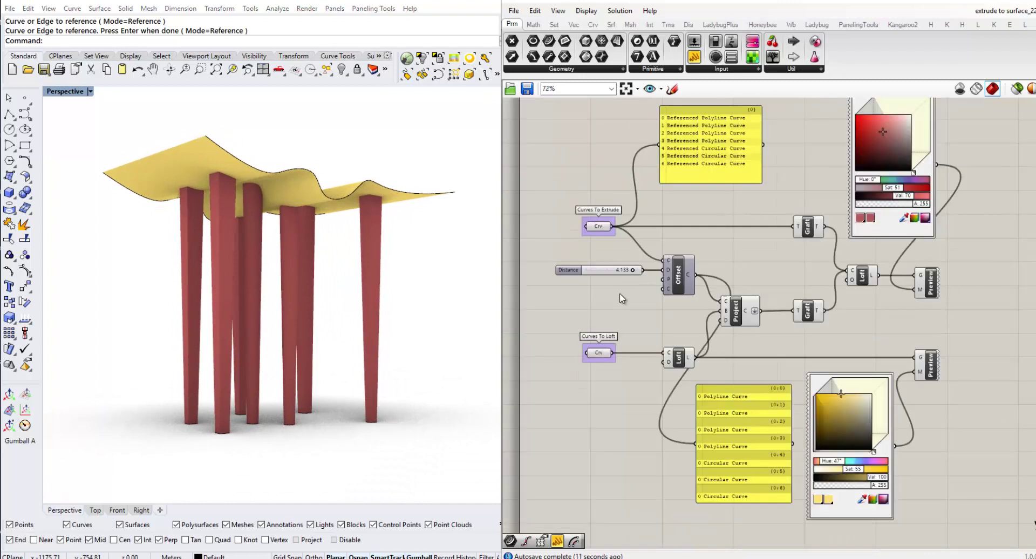
scroll(611, 286, up, 1)
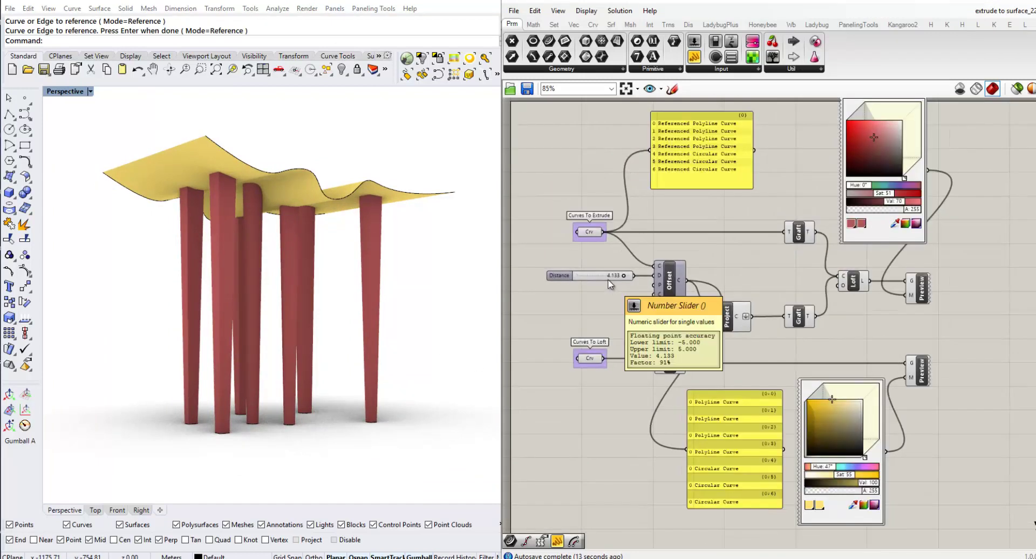
right_drag(335, 310, 335, 308)
right_drag(598, 303, 598, 307)
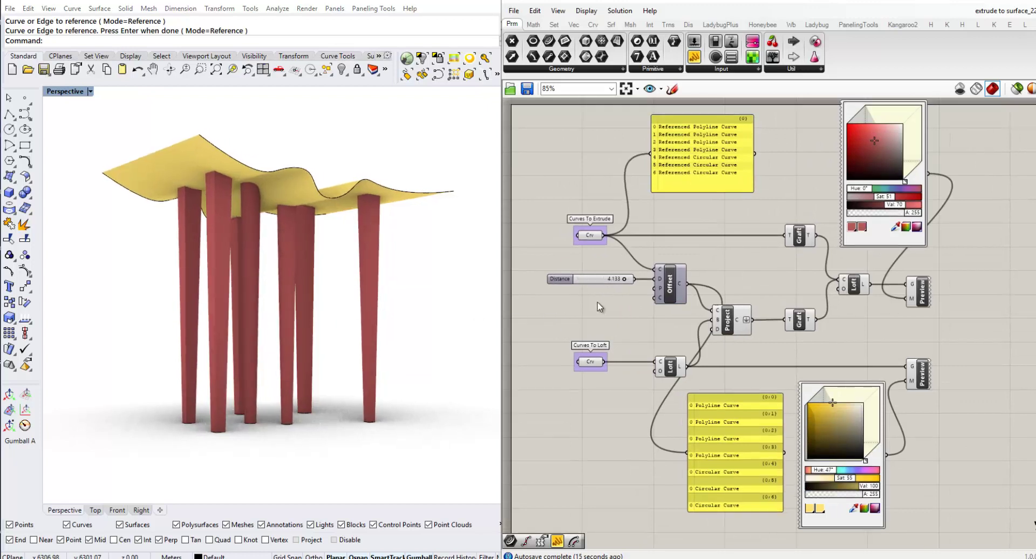
Start a new Grasshopper document and examine the two wavy curves and the small closed curves below them in perspective.
click(512, 12)
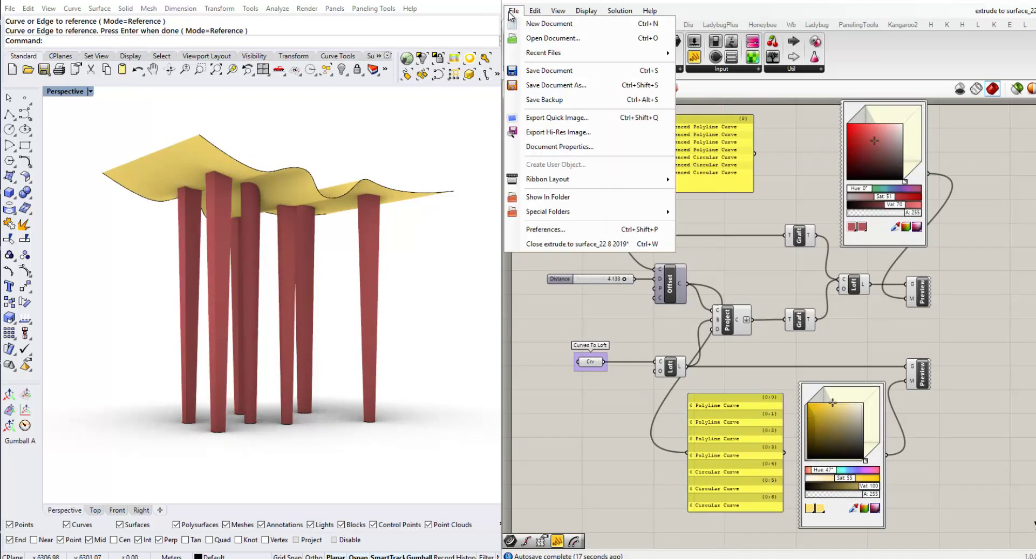
click(542, 25)
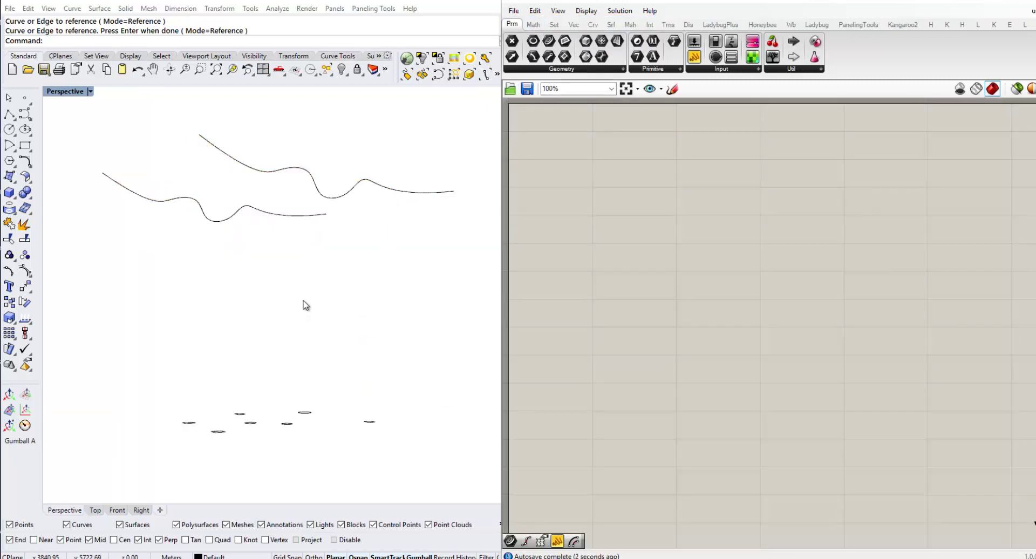
right_drag(302, 294, 305, 294)
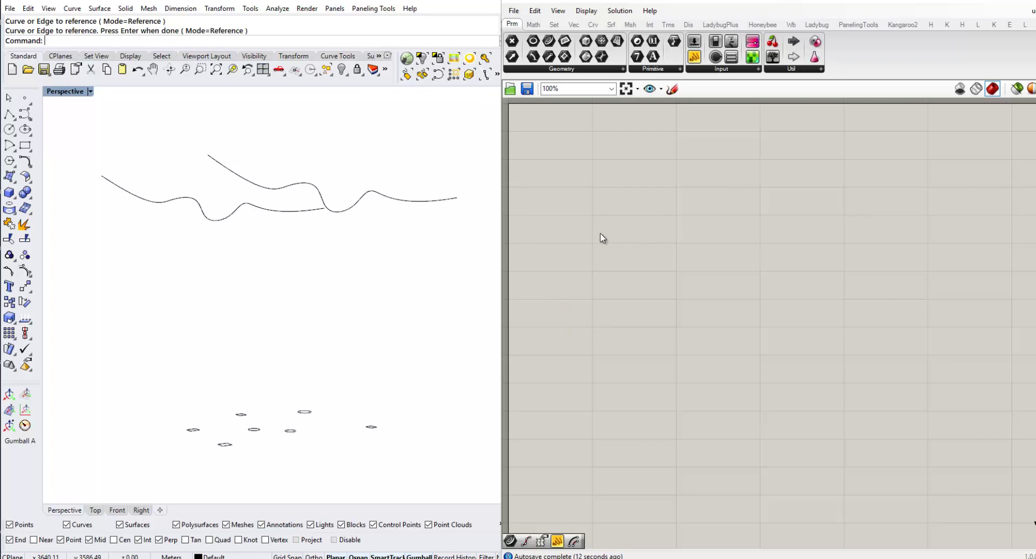
right_drag(283, 237, 292, 225)
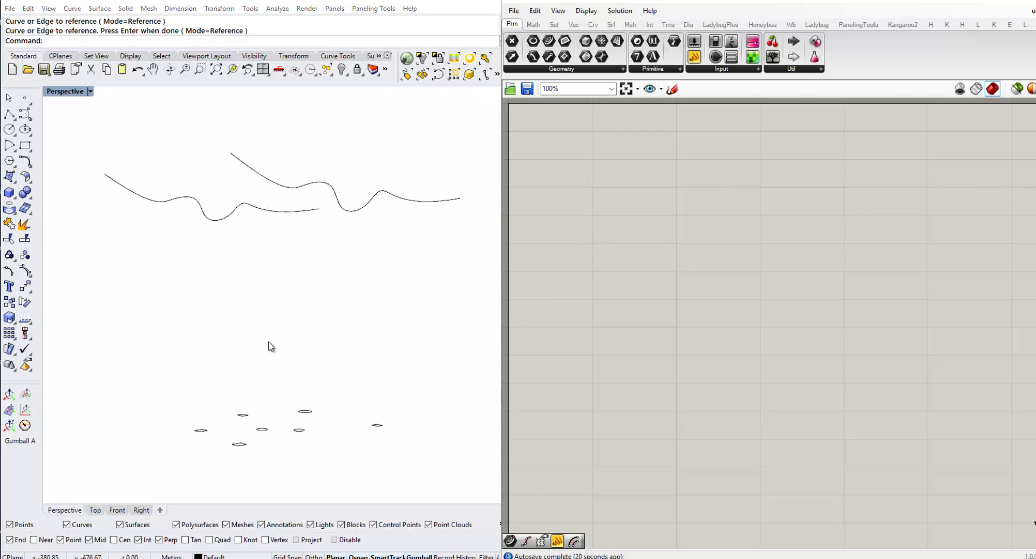
scroll(269, 313, down, 2)
right_drag(269, 319, 267, 354)
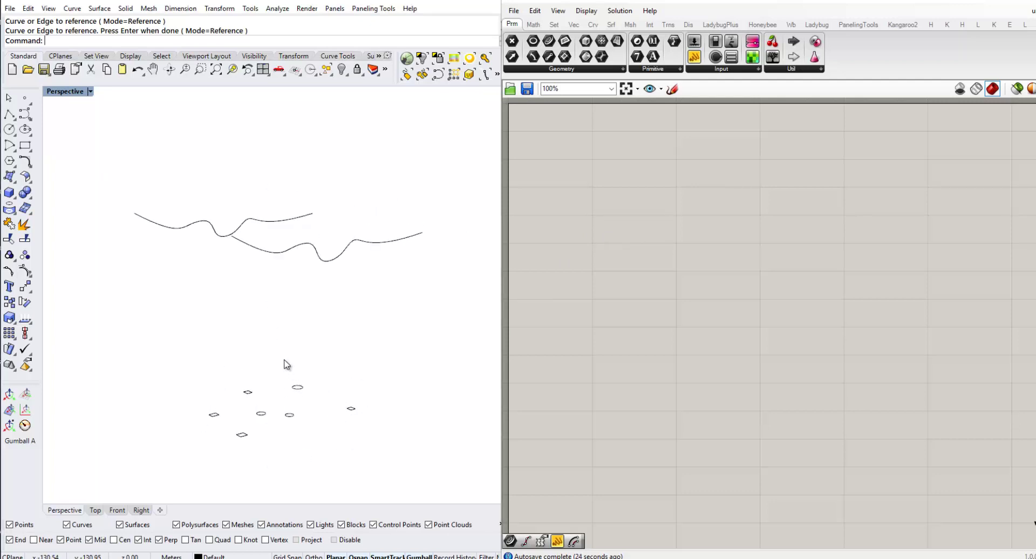
right_drag(286, 365, 291, 342)
mouse_move(293, 296)
right_down()
mouse_move(294, 285)
mouse_move(294, 301)
right_up()
right_drag(298, 342, 301, 349)
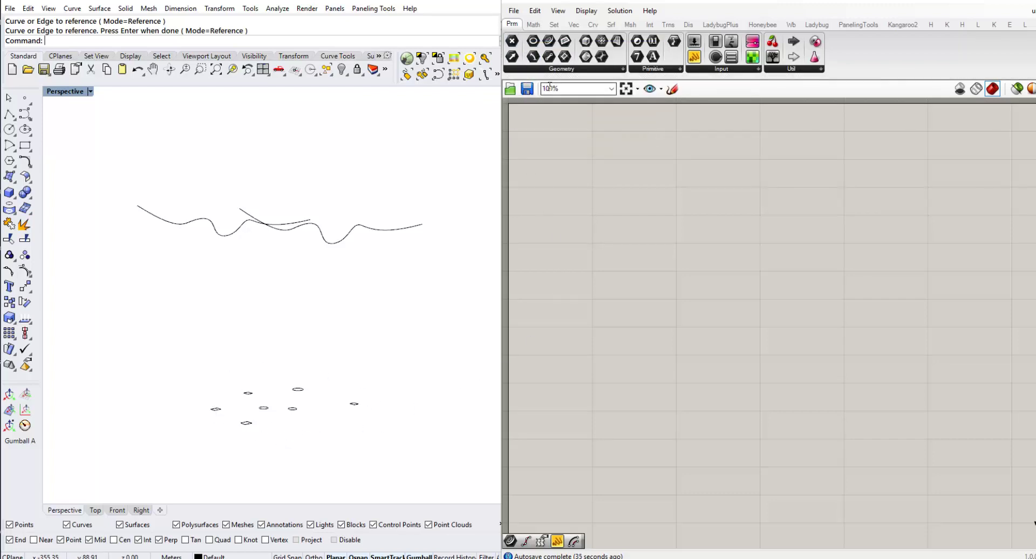
Add a Curve parameter to the canvas and reference the seven small closed curves on the ground in it.
drag(549, 44, 600, 329)
right_click(600, 329)
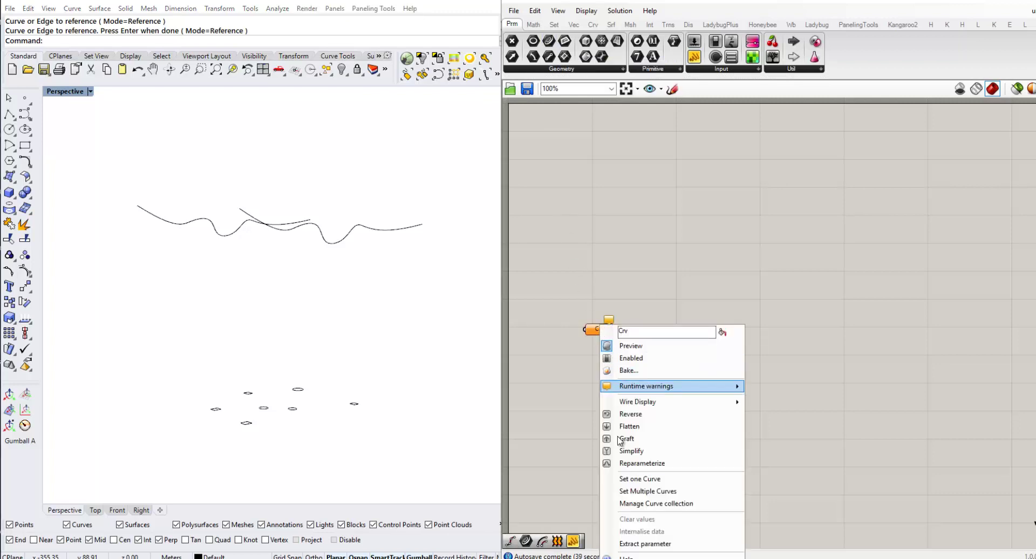
click(666, 492)
drag(422, 475, 106, 337)
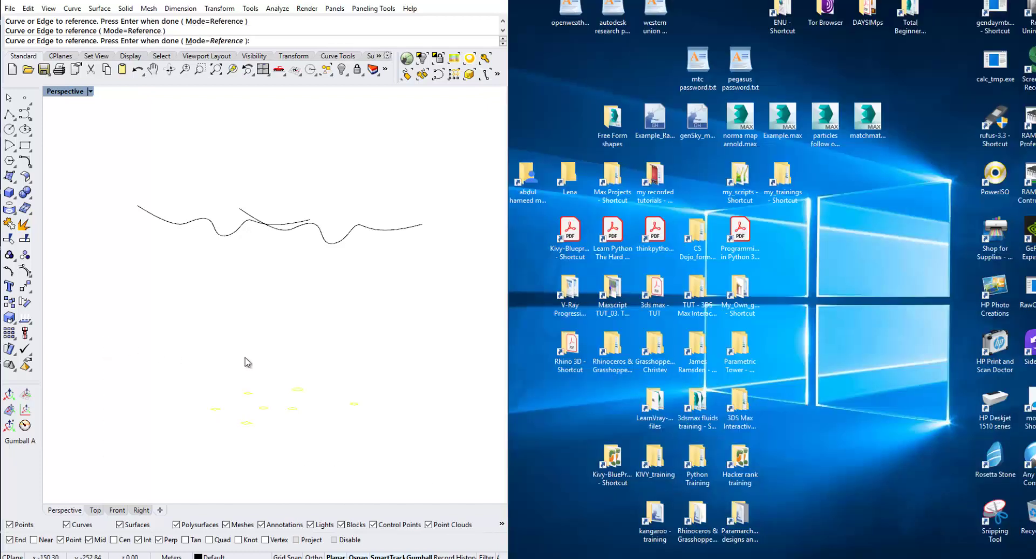
key(Return)
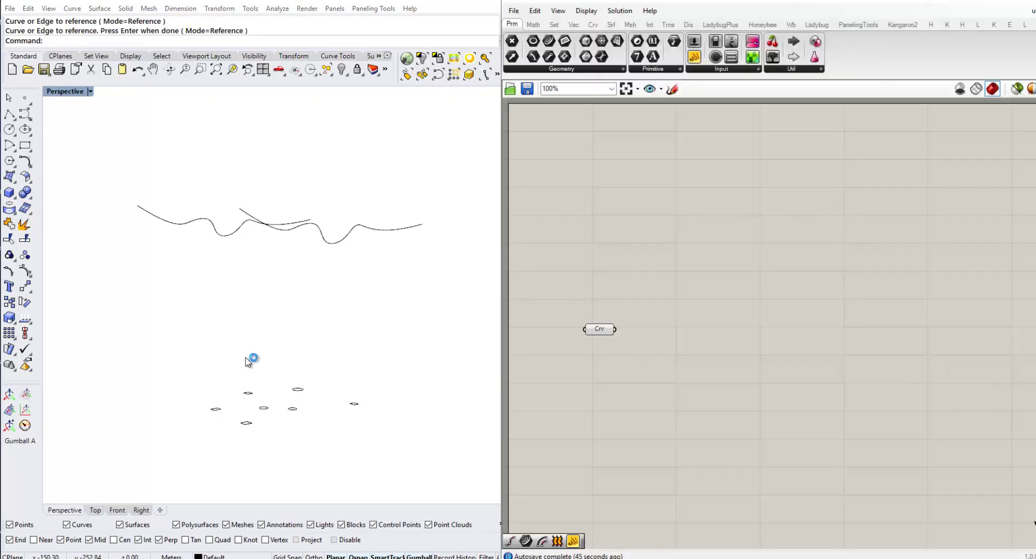
Switch the perspective viewport to Shaded display, then reposition the Curve parameter slightly and inspect its referenced curves.
click(76, 92)
click(79, 133)
mouse_move(236, 304)
right_down()
mouse_move(281, 251)
mouse_move(279, 300)
right_up()
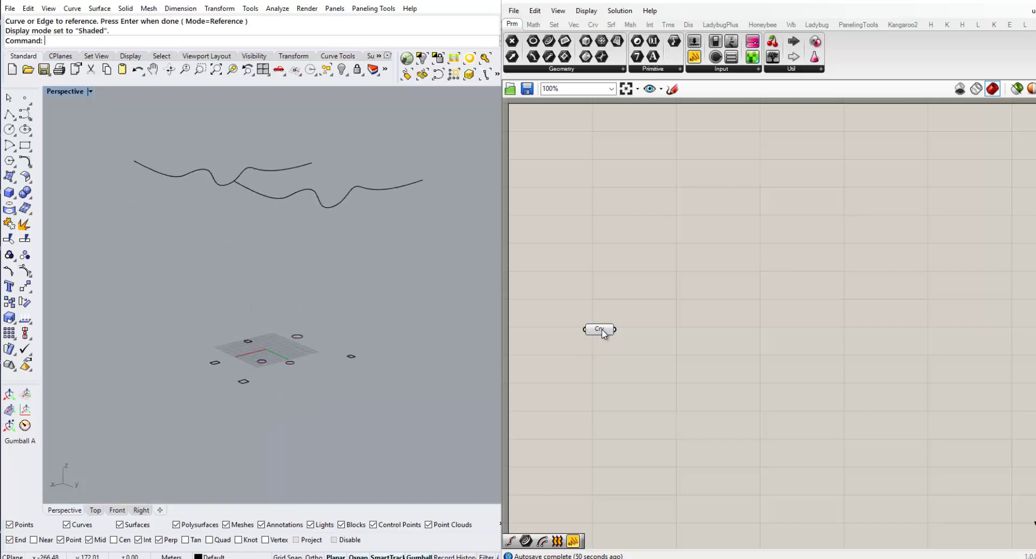
drag(604, 328, 606, 347)
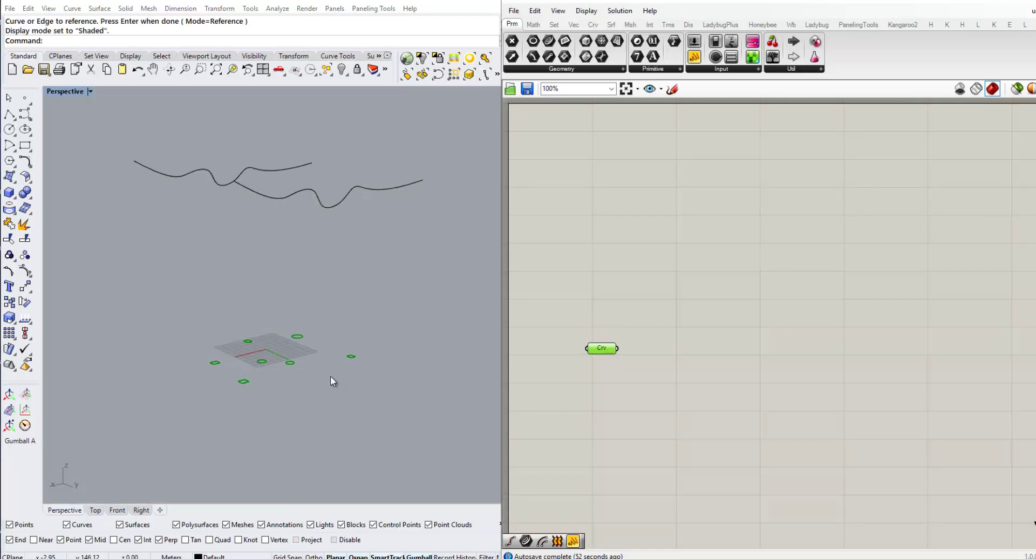
right_drag(329, 375, 395, 374)
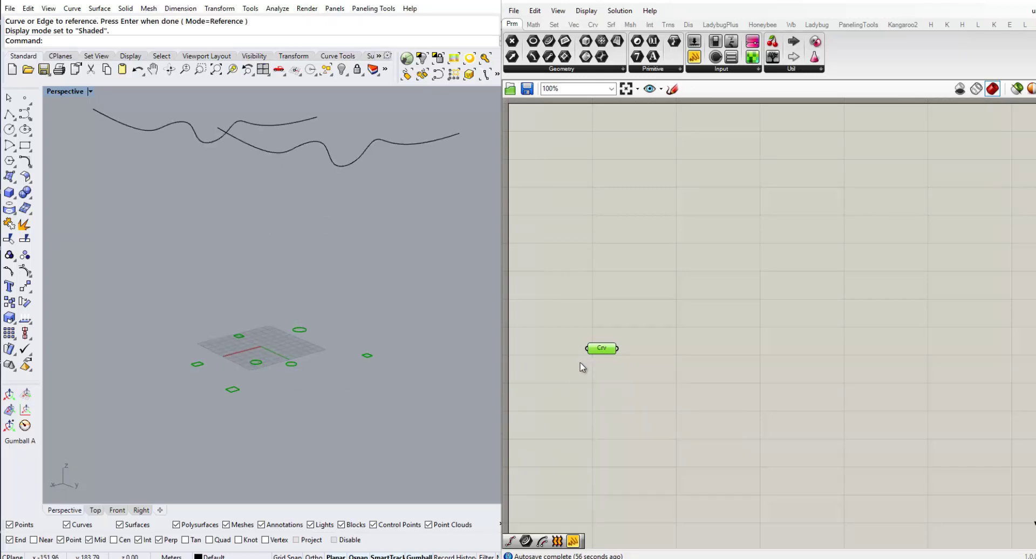
mouse_move(600, 349)
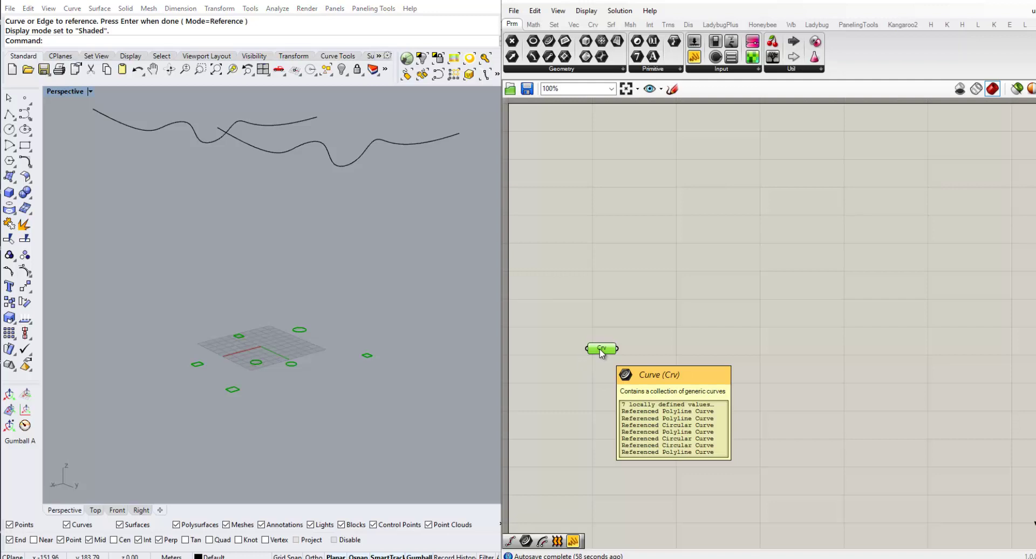
Group the Curve parameter and label the group "Curves To Extrude".
scroll(600, 345, up, 3)
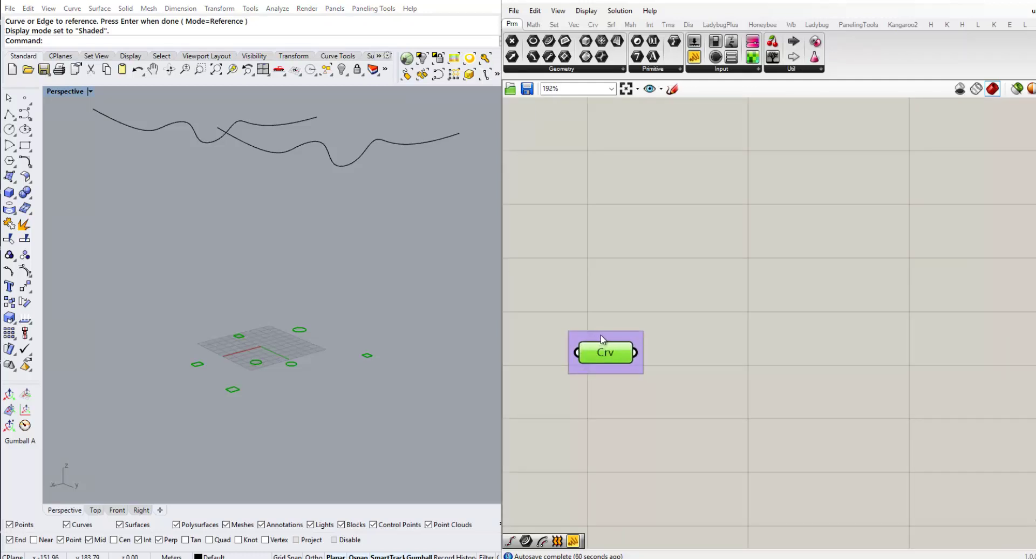
right_click(601, 334)
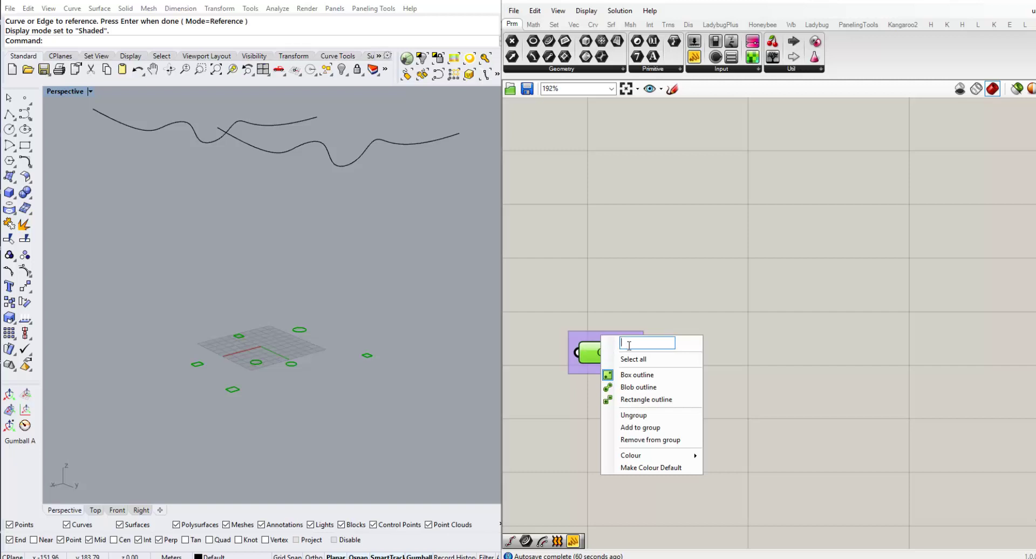
text(Curves)
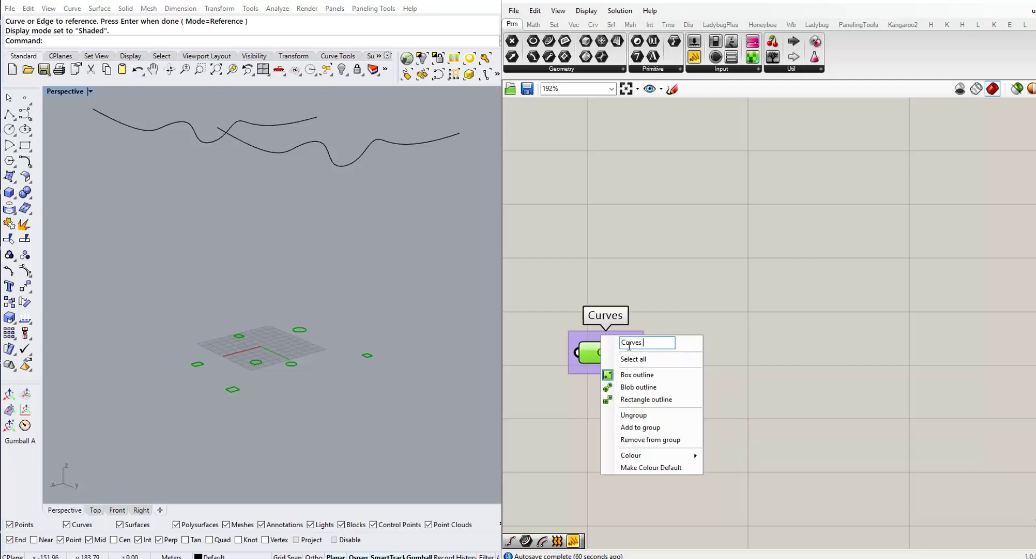
text( To)
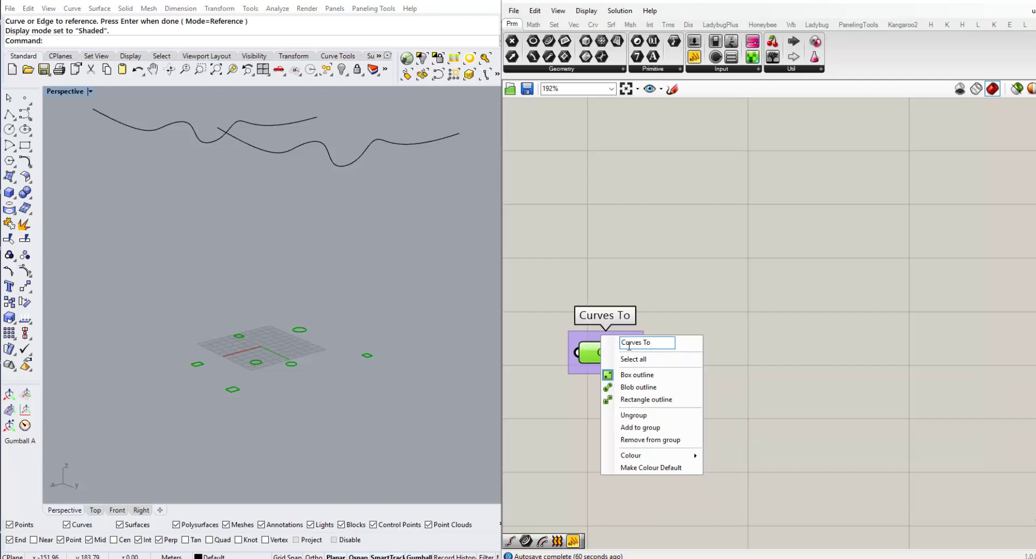
text( Extrude)
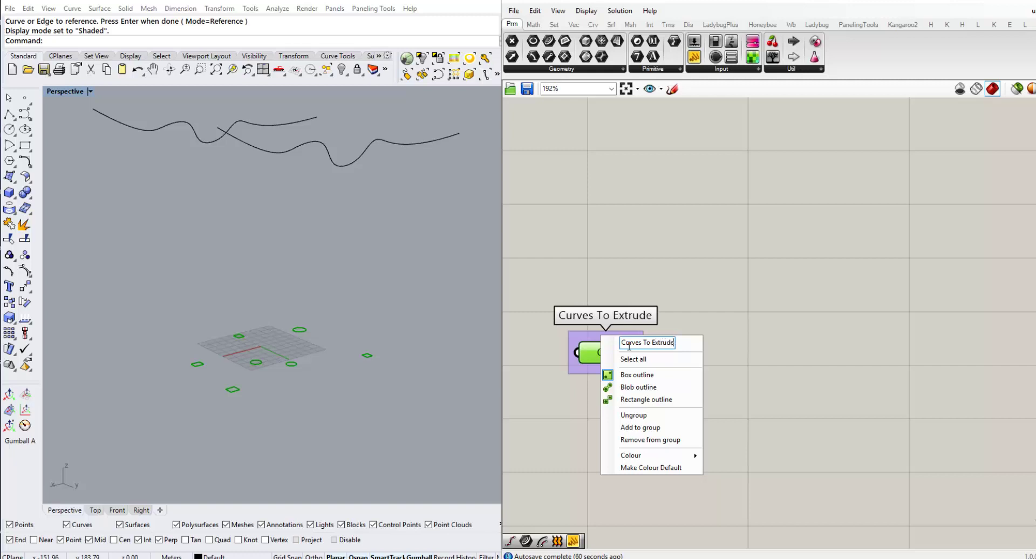
click(614, 274)
click(614, 273)
Add a second Curve parameter above the Curves To Extrude group and reference the two wavy curves in it.
mouse_move(278, 377)
right_down()
mouse_move(278, 386)
mouse_move(279, 369)
right_up()
right_drag(548, 289, 550, 300)
right_drag(273, 303, 256, 274)
scroll(255, 289, down, 4)
right_drag(671, 284, 667, 328)
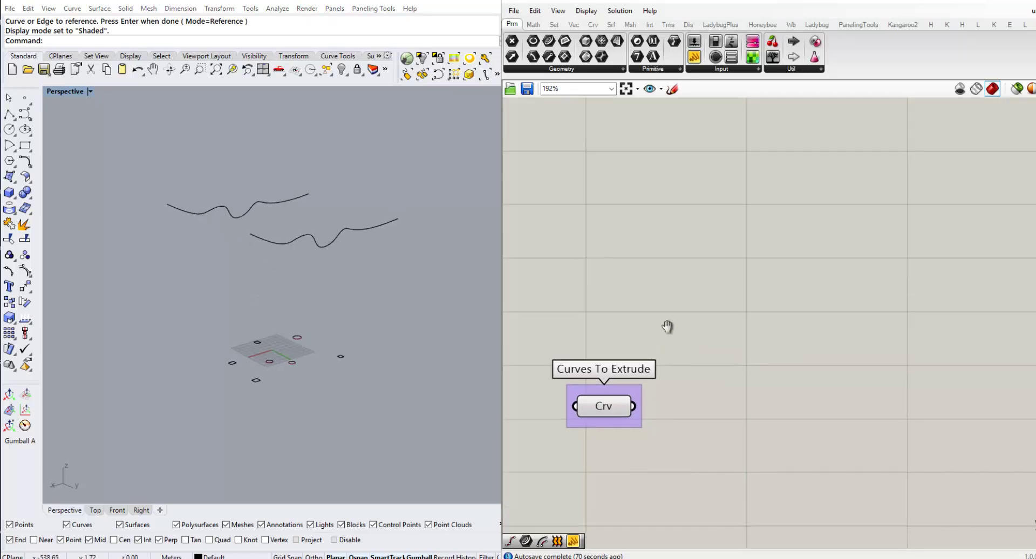
scroll(653, 344, down, 3)
scroll(636, 334, up, 1)
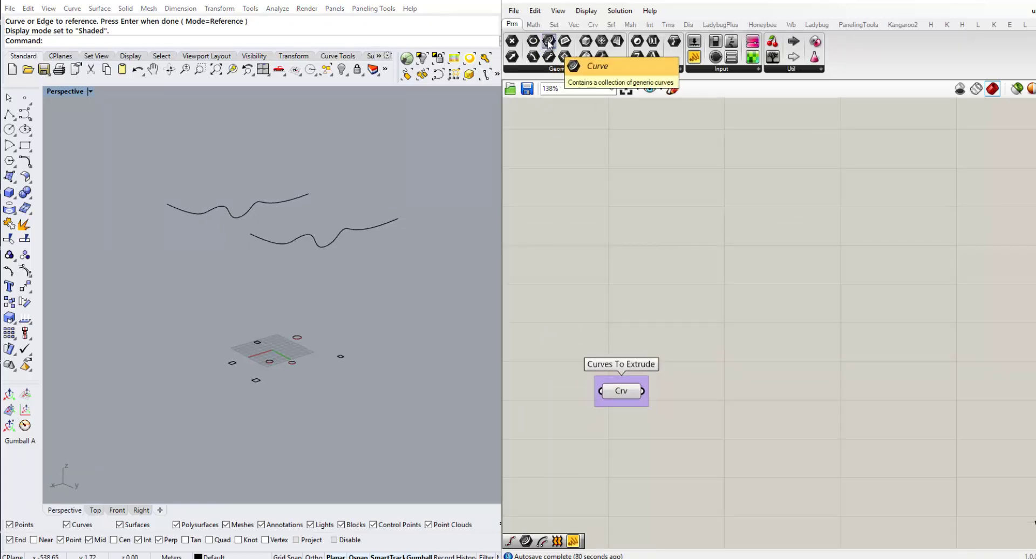
drag(549, 41, 613, 222)
right_click(616, 220)
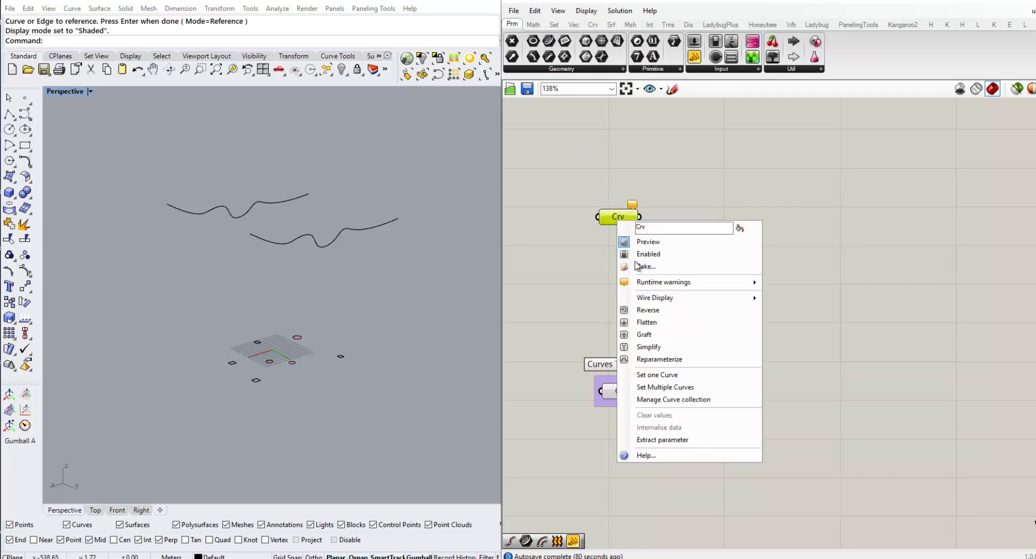
click(663, 390)
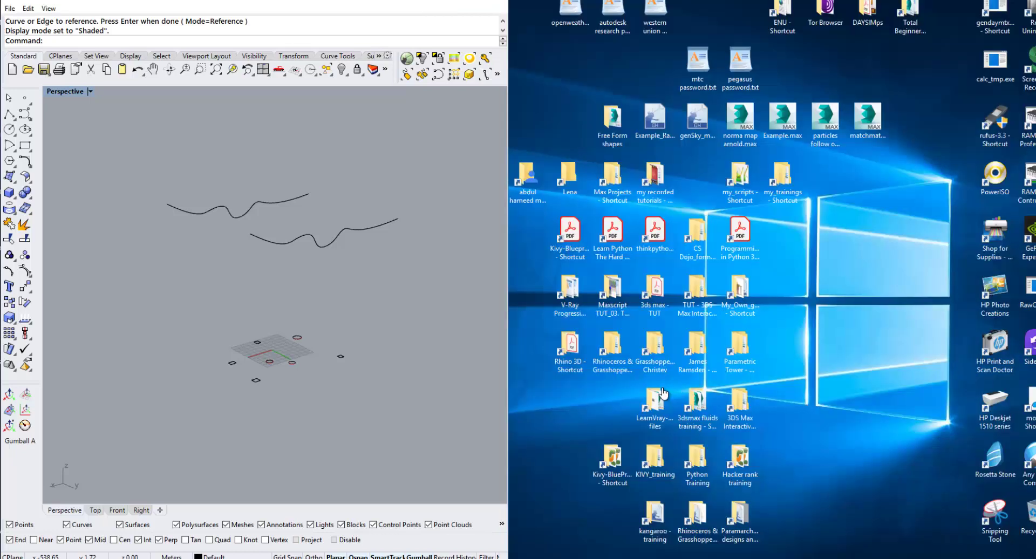
click(259, 245)
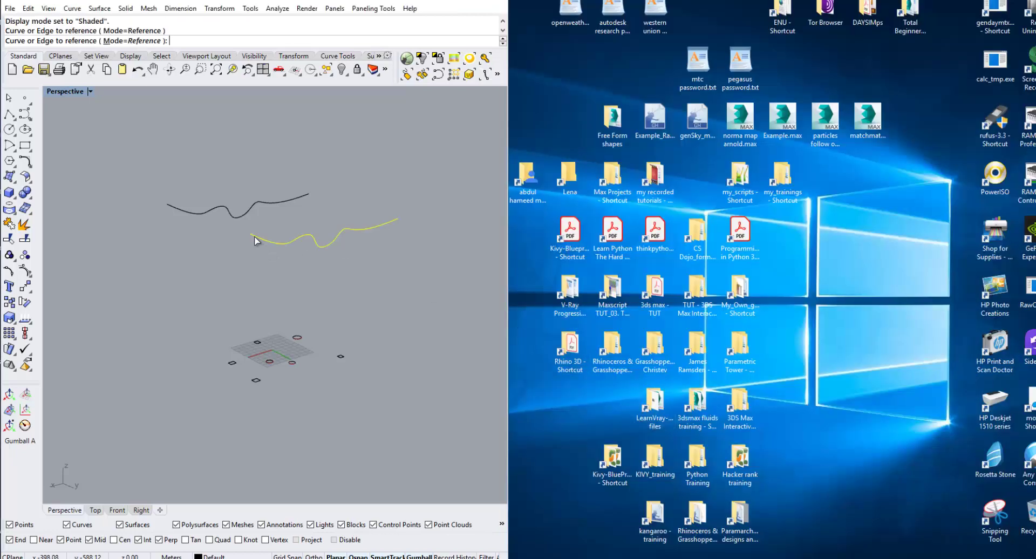
click(174, 209)
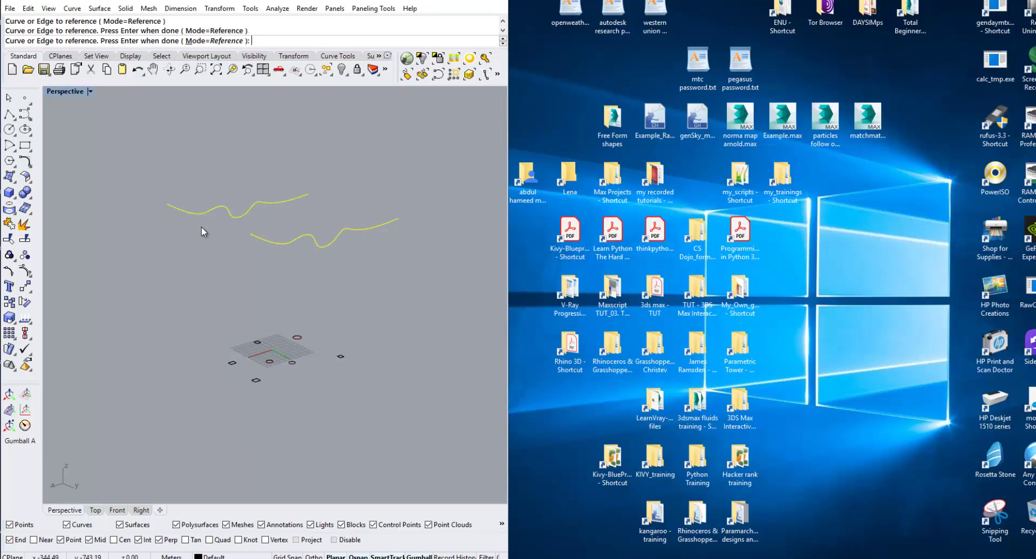
key(Return)
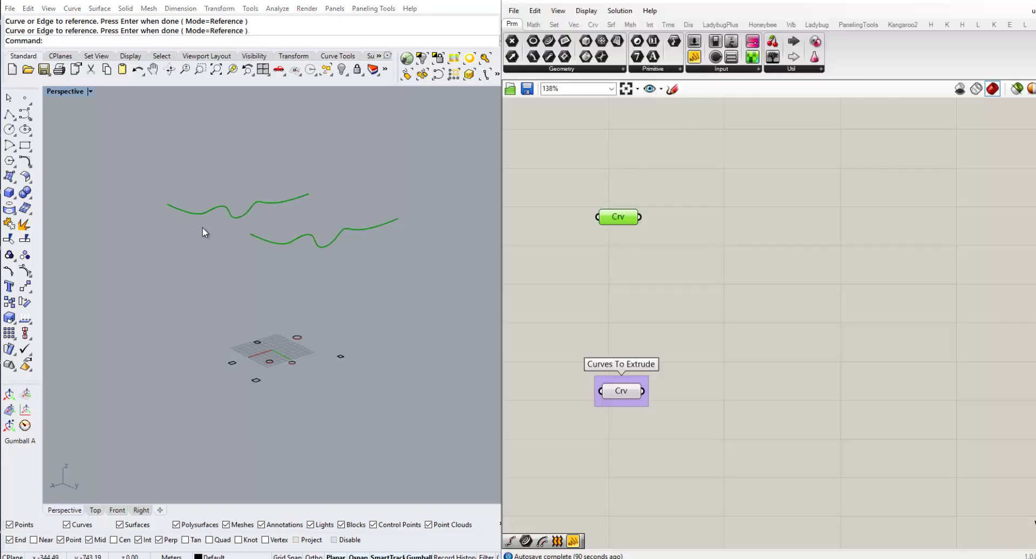
Group the Curve parameter holding the two wavy curves and label the group "Curves To Make A Surface".
click(621, 217)
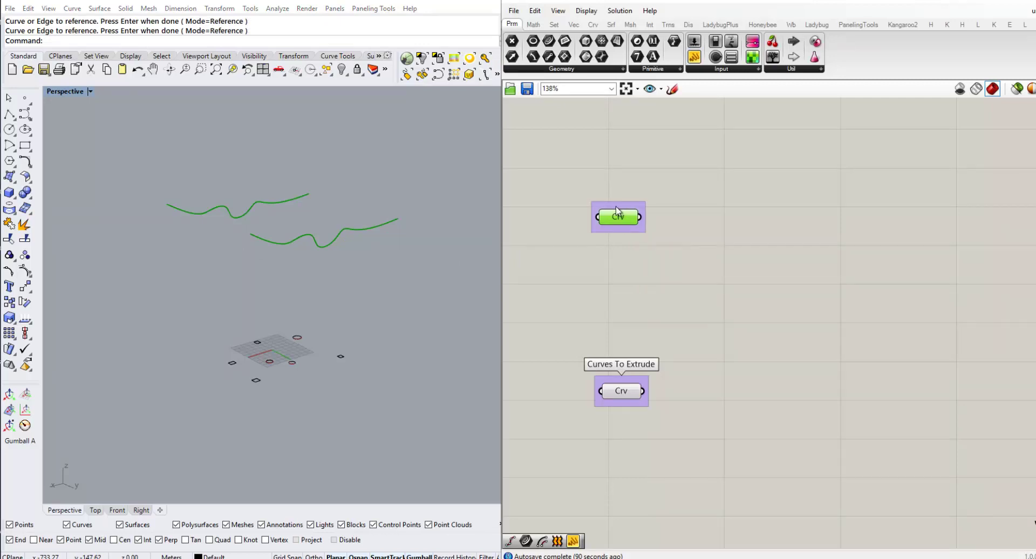
right_click(617, 209)
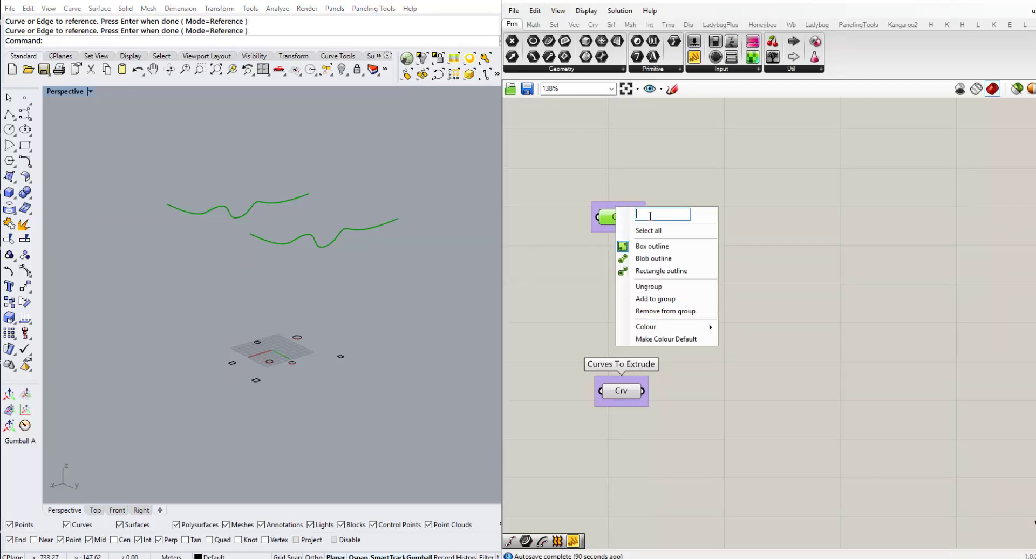
text(Curves)
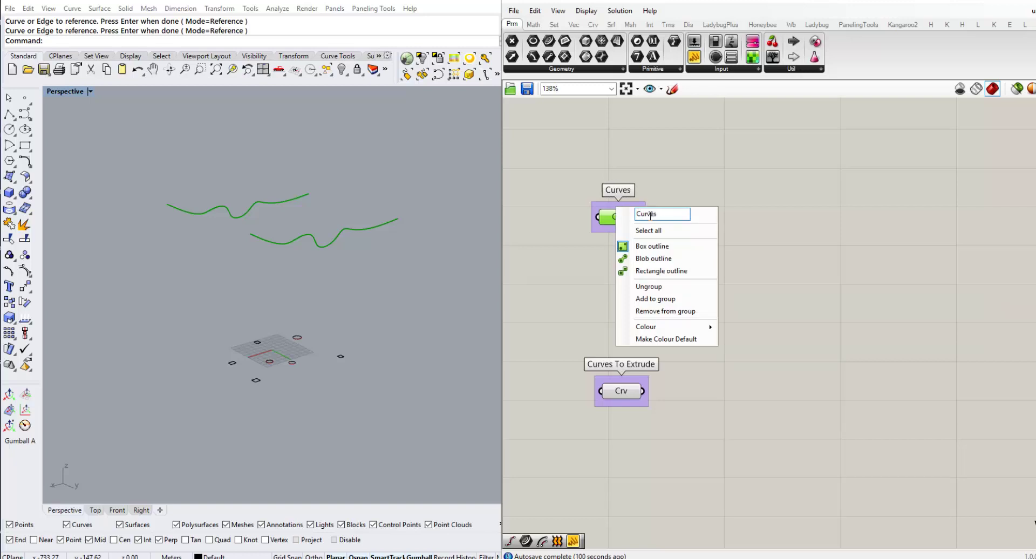
text( To Ma)
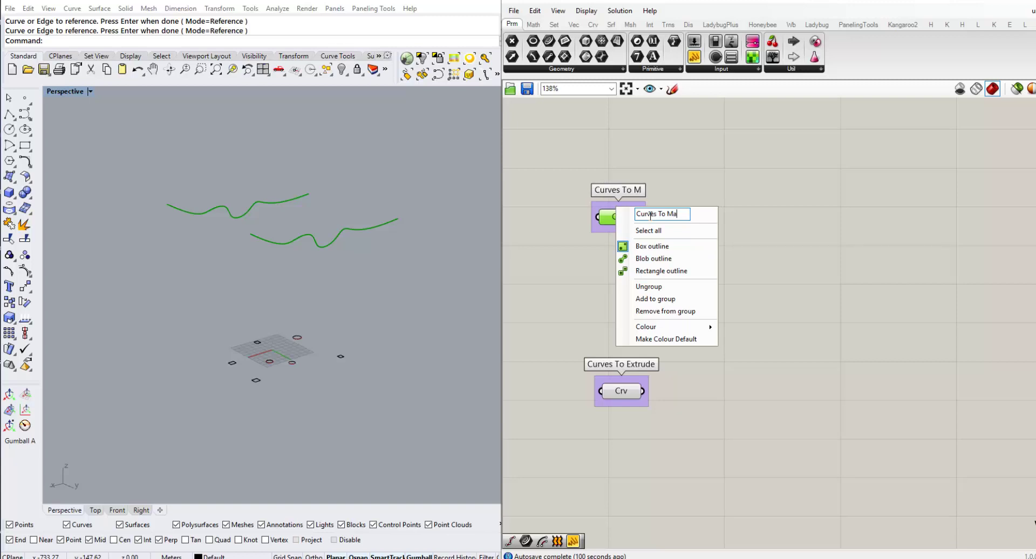
text(ke A)
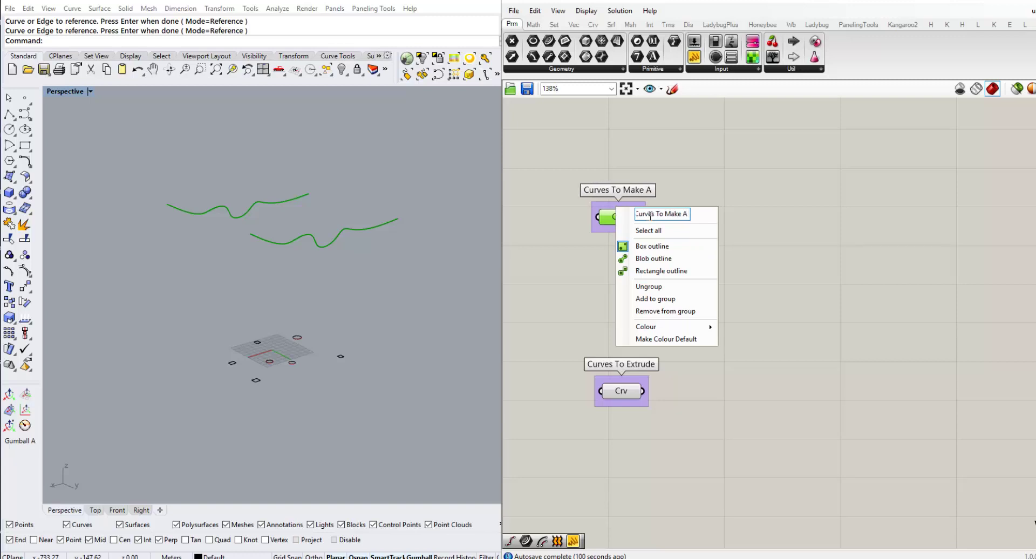
text( Surface)
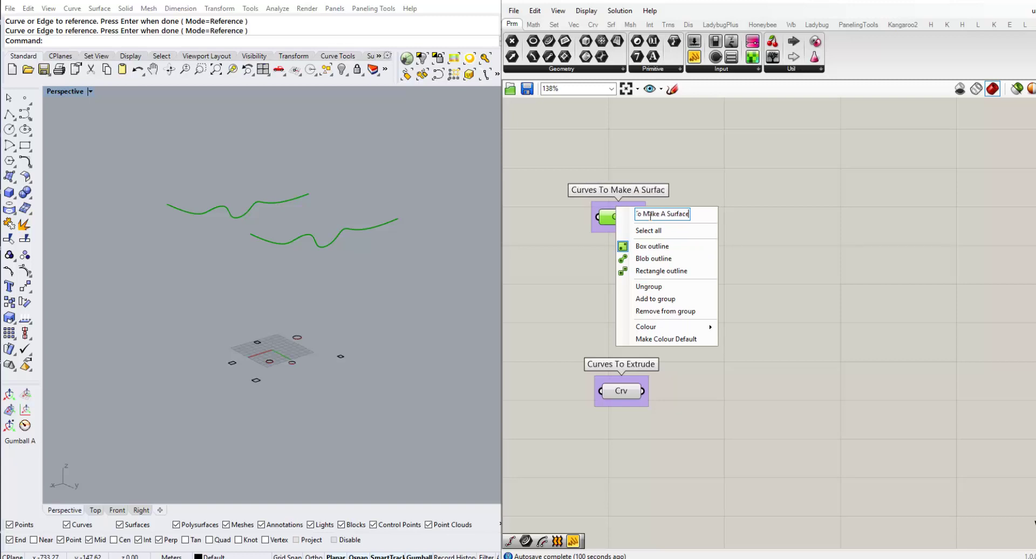
click(649, 163)
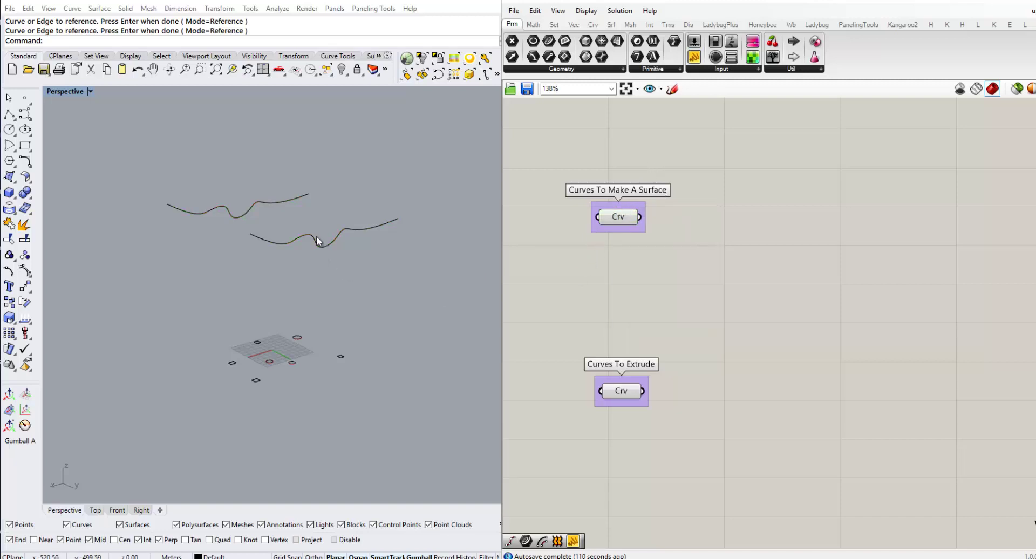
Add a Loft component beside the Curves To Make A Surface group and feed that group's Curve parameter into its curves input.
right_drag(326, 268, 330, 268)
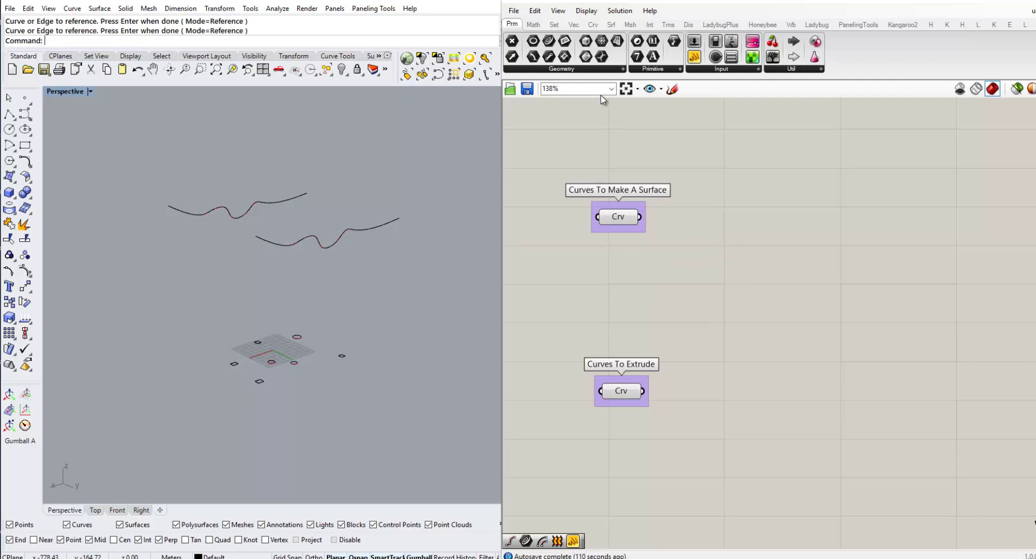
click(612, 24)
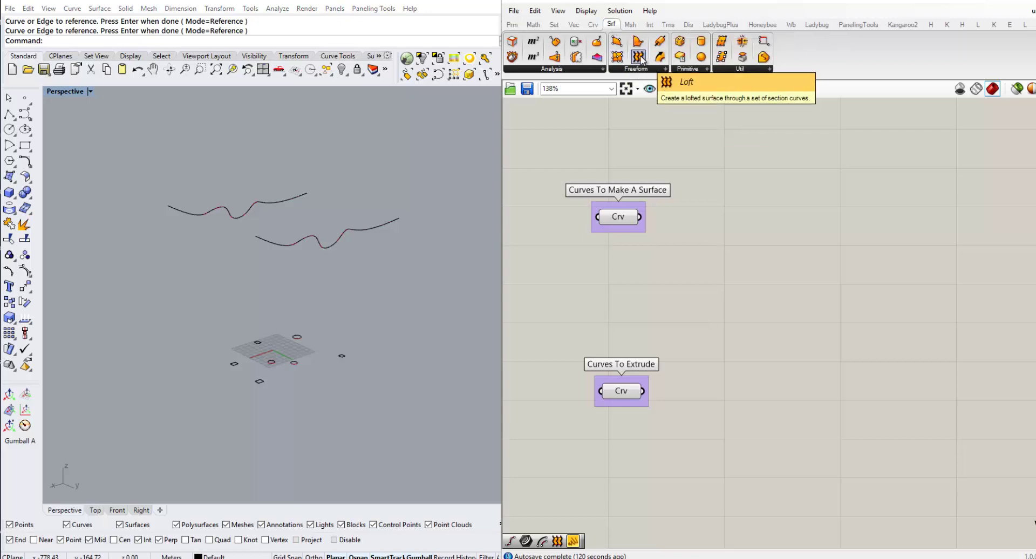
drag(641, 59, 770, 227)
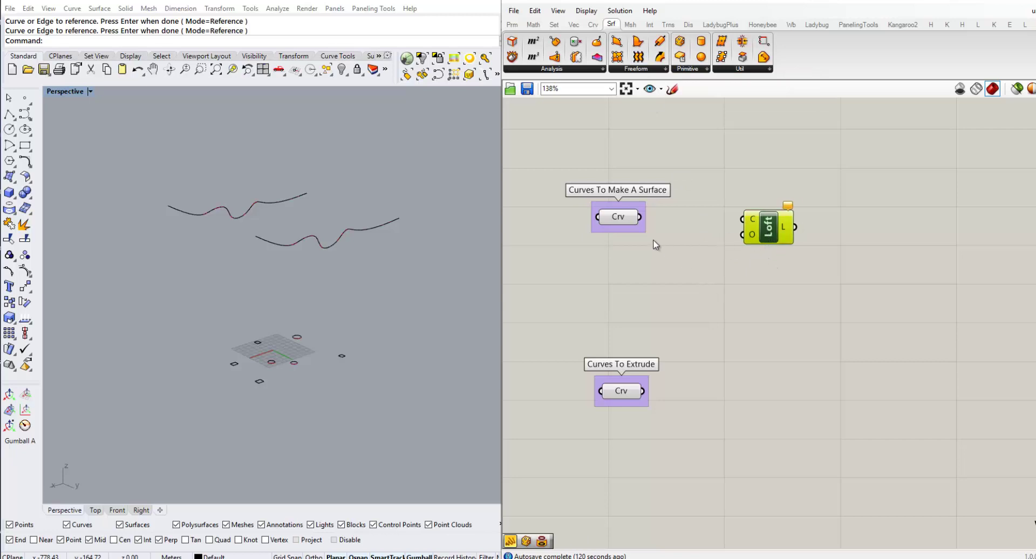
drag(665, 217, 742, 219)
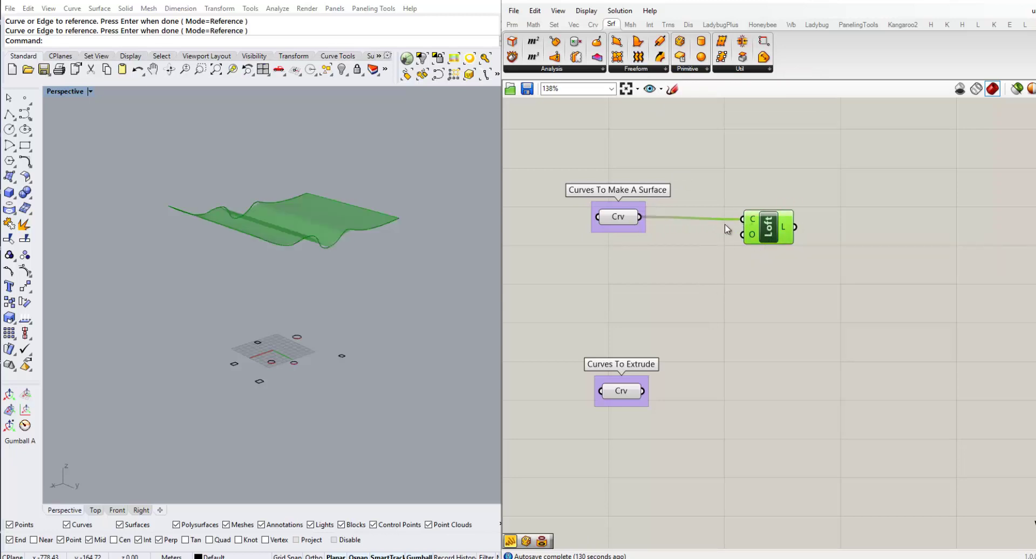
Inspect the lofted surface in the perspective viewport and set the Grasshopper preview mesh to High Quality.
right_drag(300, 252, 310, 223)
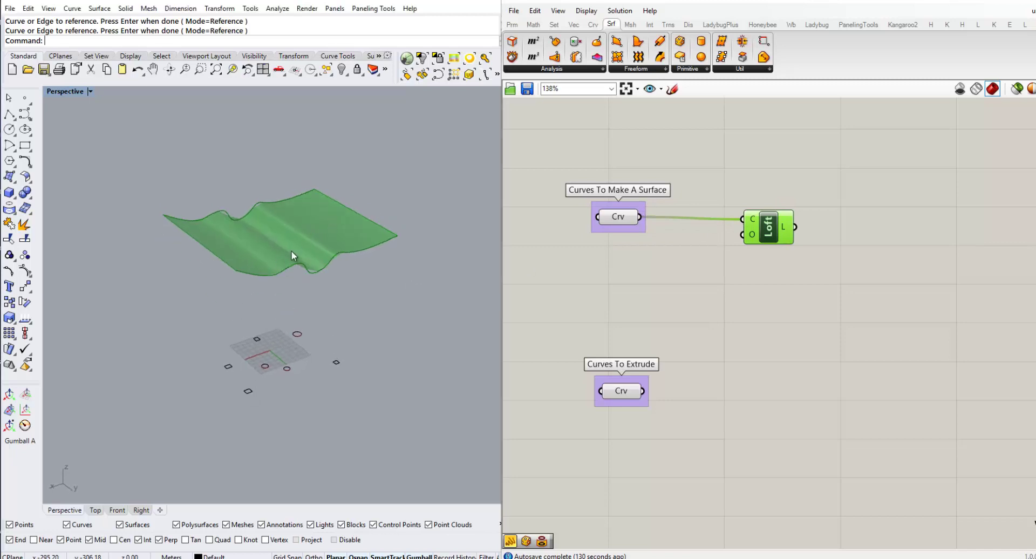
mouse_move(248, 246)
right_down()
mouse_move(250, 268)
mouse_move(247, 229)
right_up()
scroll(247, 229, up, 5)
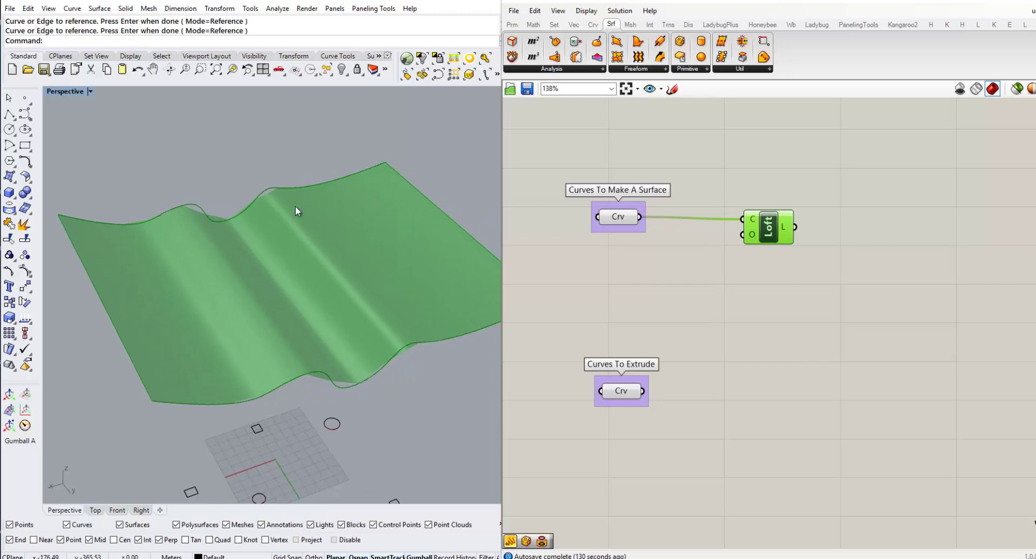
scroll(248, 227, down, 4)
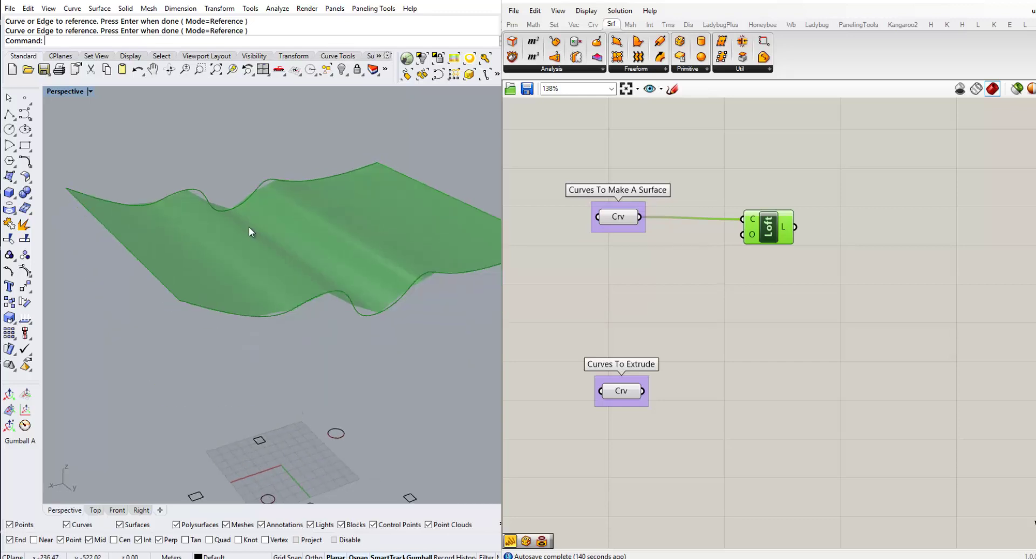
click(992, 88)
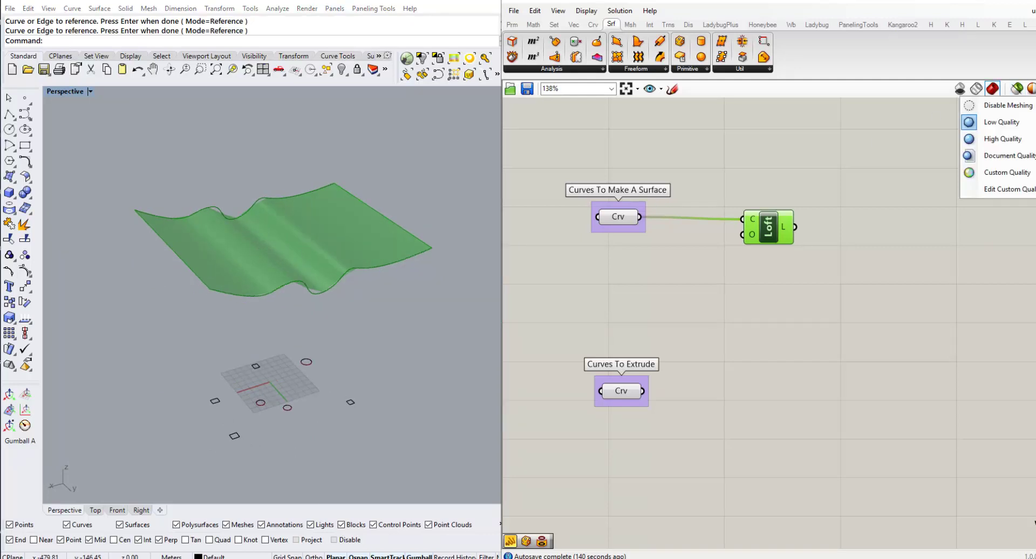
click(1002, 138)
right_drag(351, 246, 261, 213)
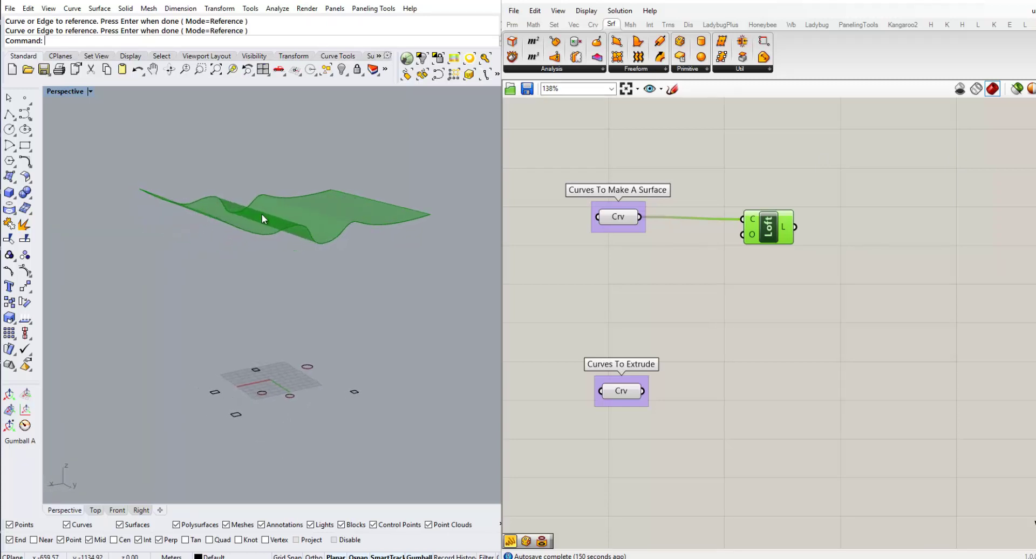
Add an Offset Curve component beside the Curves To Extrude group and feed that group's Curve parameter into its curve input.
right_drag(700, 274, 704, 257)
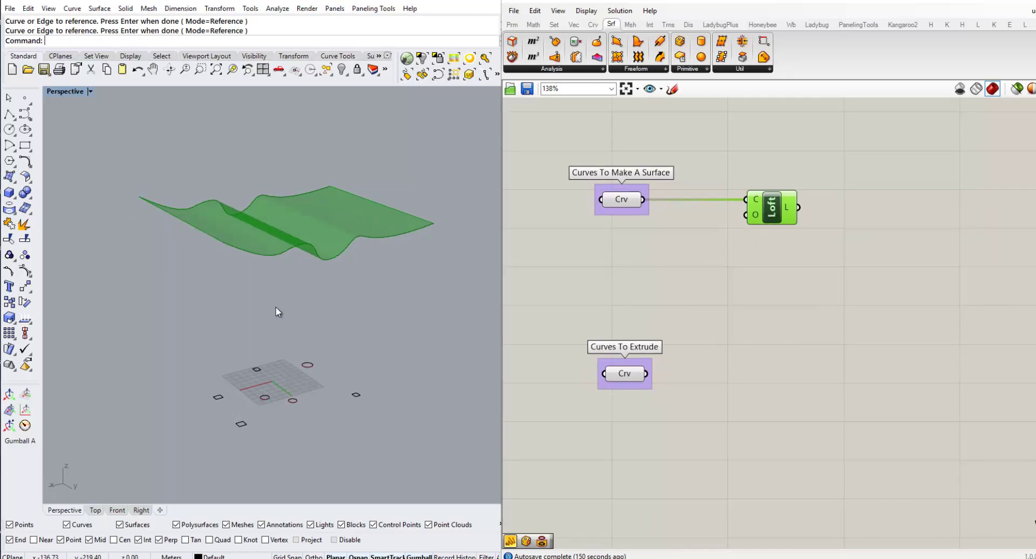
scroll(276, 306, down, 3)
scroll(277, 345, up, 5)
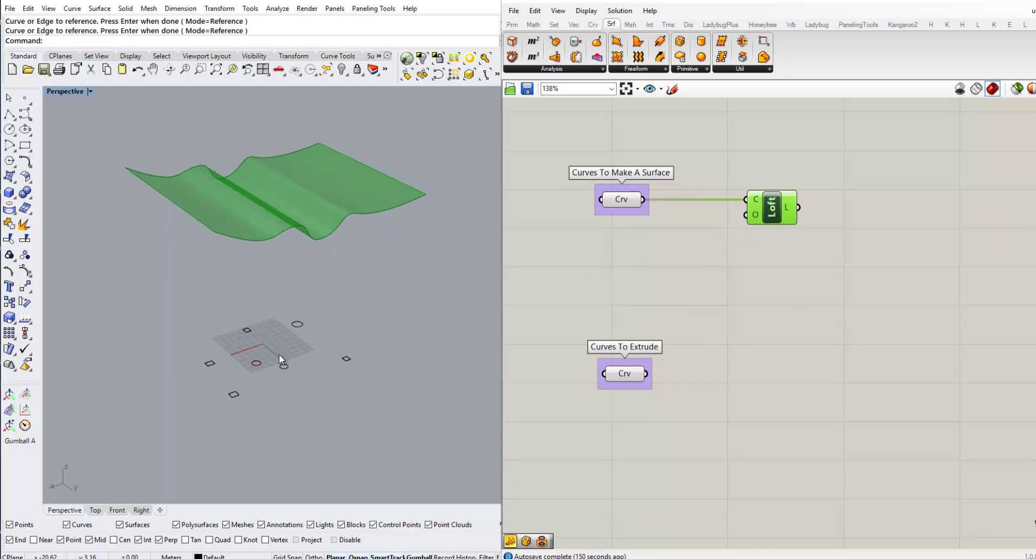
scroll(276, 371, up, 2)
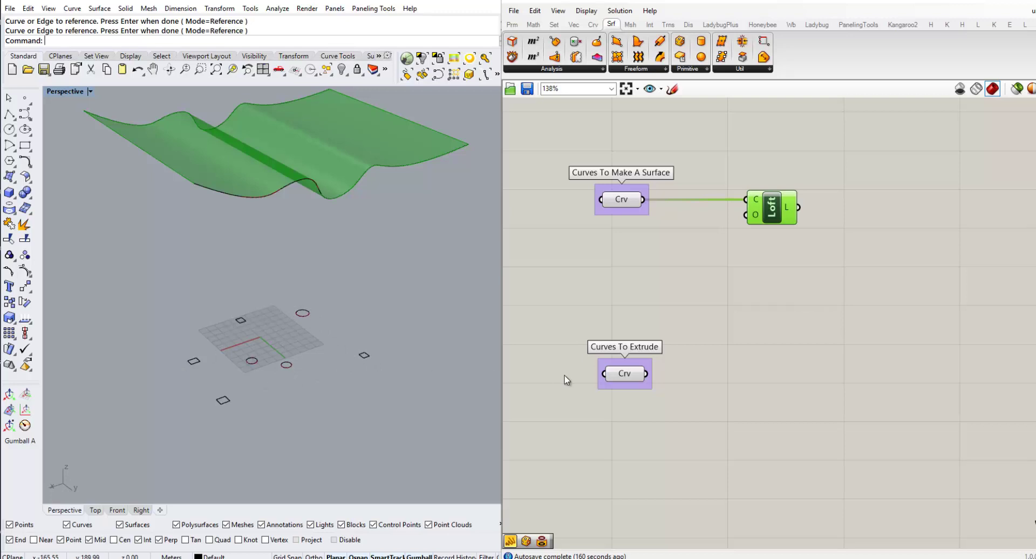
click(593, 24)
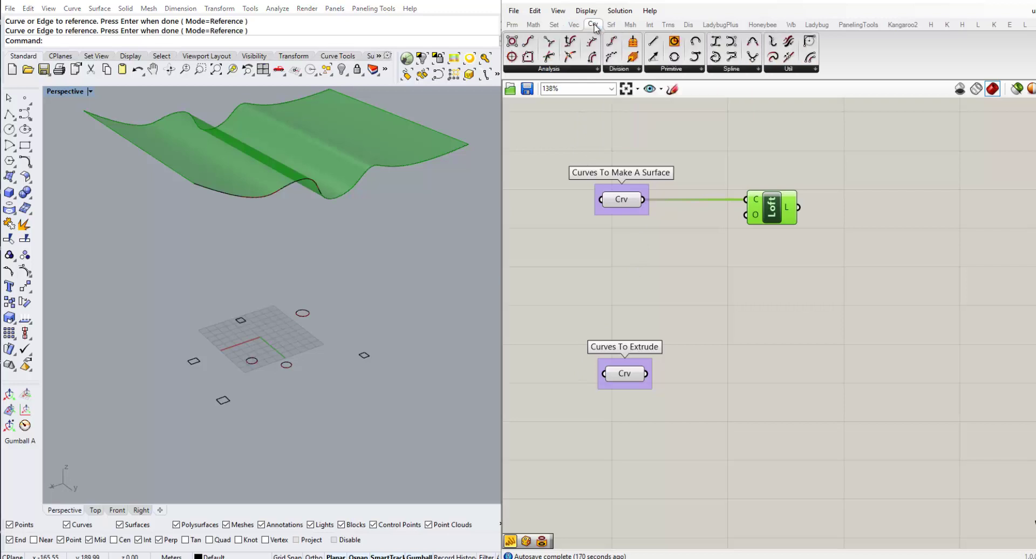
click(801, 70)
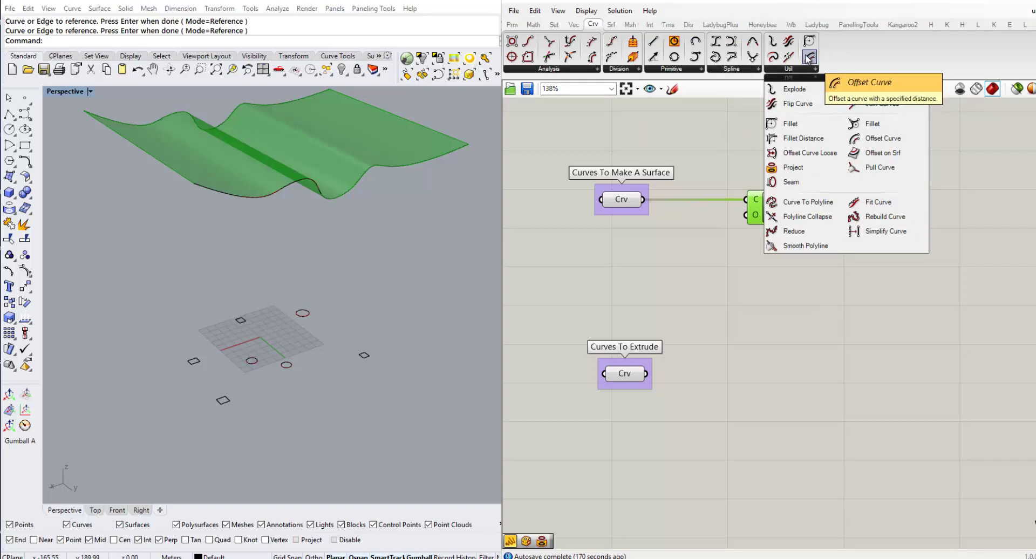
drag(808, 58, 807, 64)
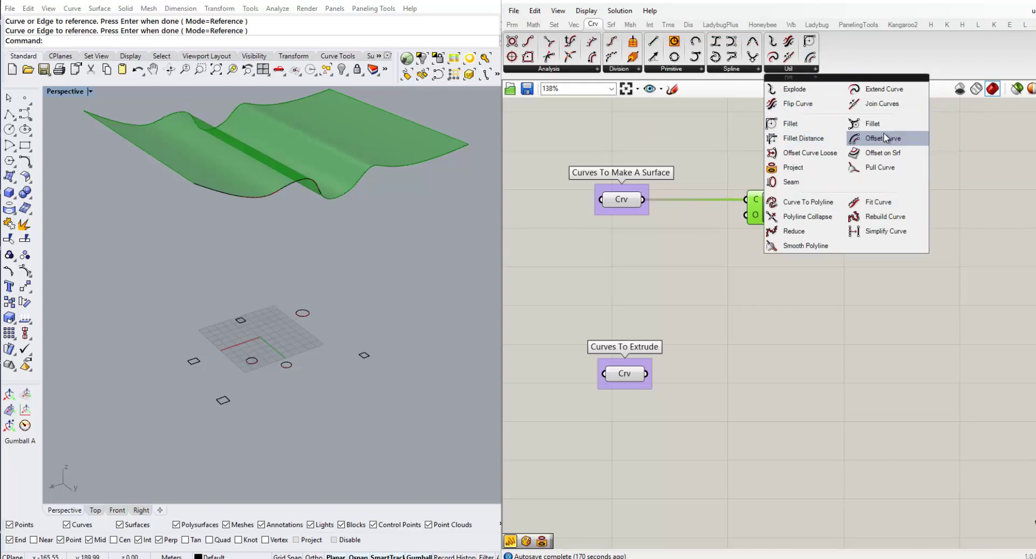
drag(808, 65, 771, 396)
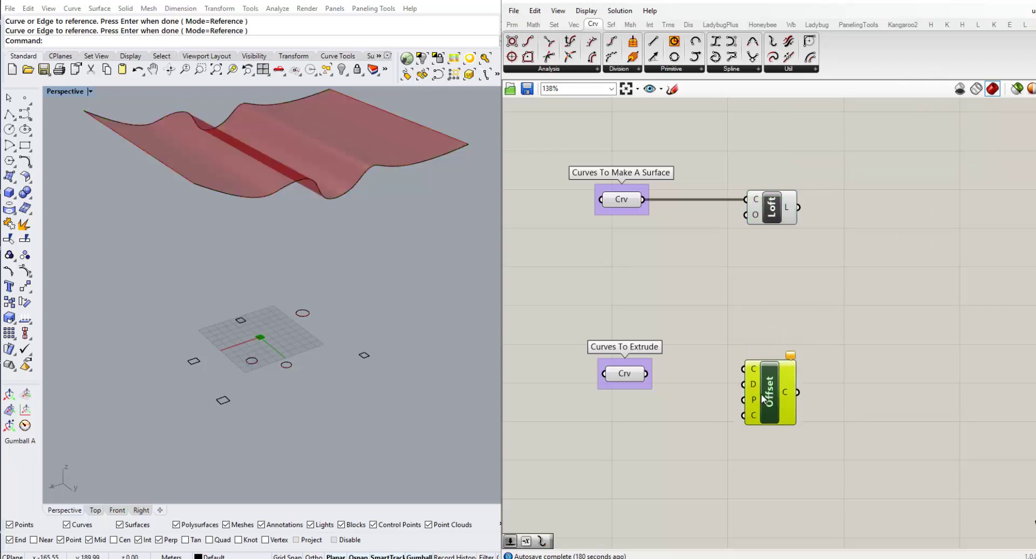
right_drag(546, 390, 546, 354)
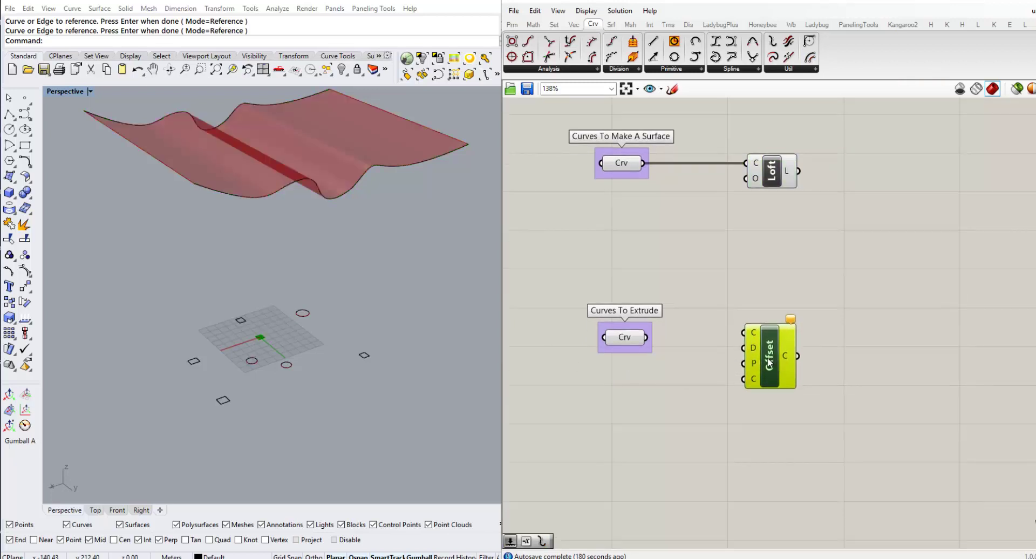
drag(769, 364, 770, 369)
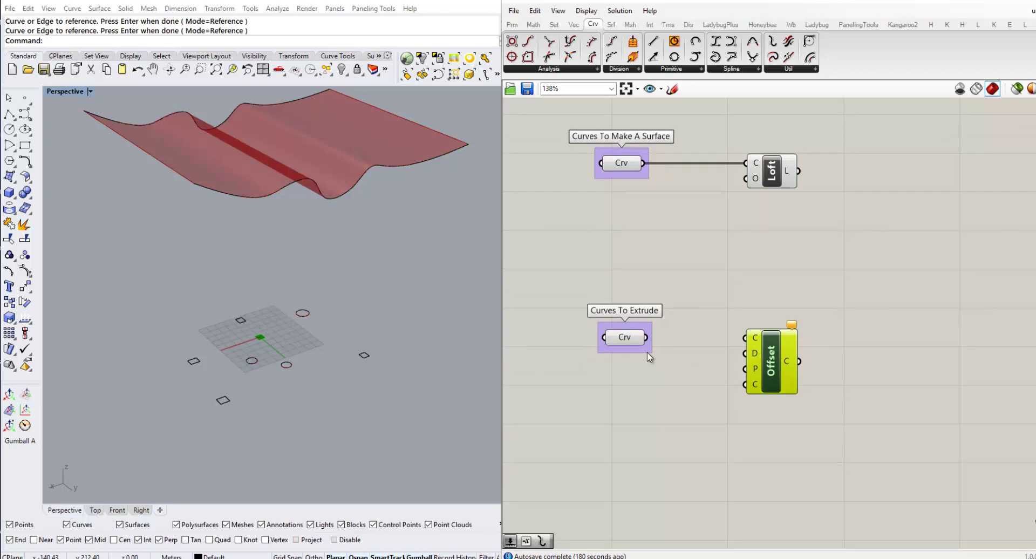
drag(647, 338, 743, 340)
Examine the offset curves around the ground shapes up close and check the Offset component's distance input.
scroll(256, 409, up, 5)
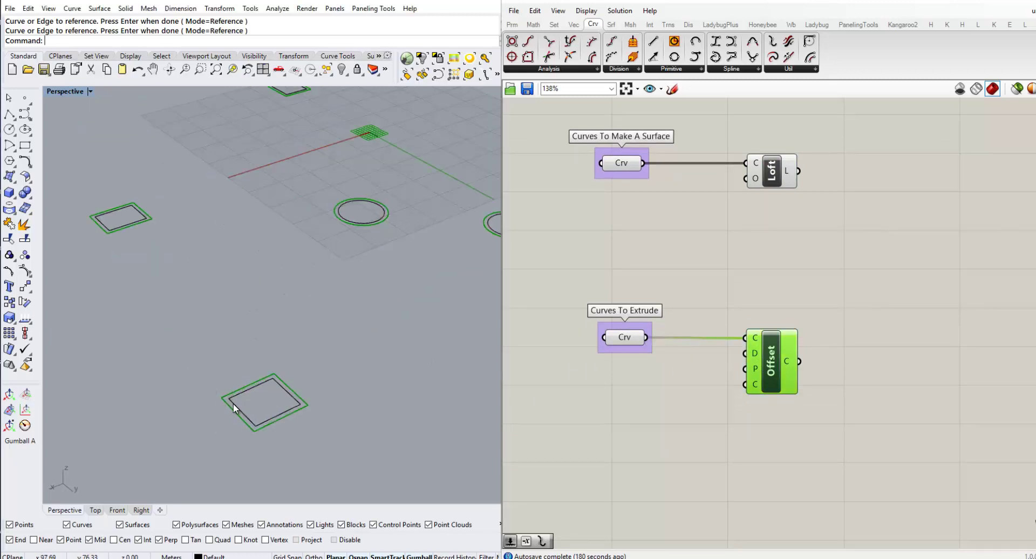
scroll(233, 403, up, 4)
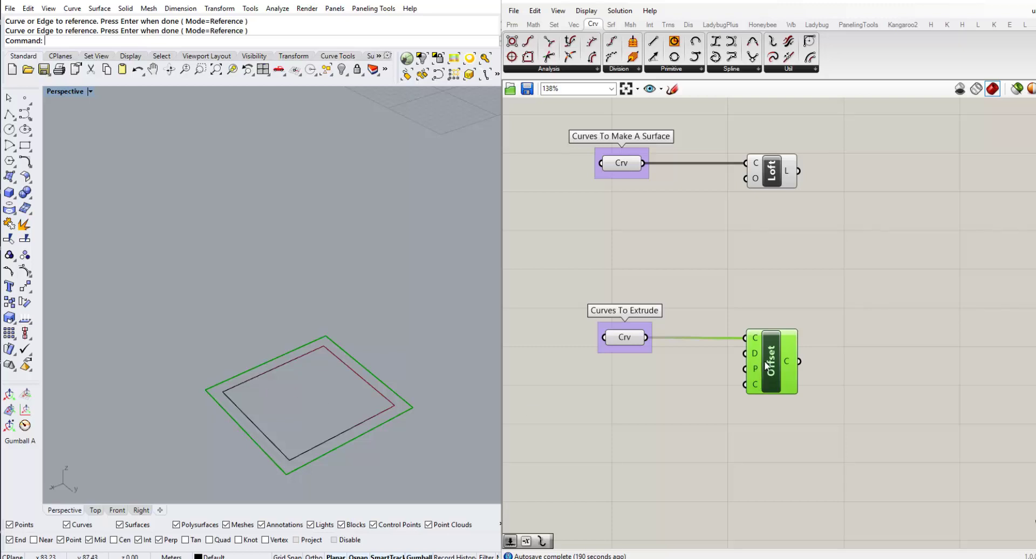
mouse_move(756, 351)
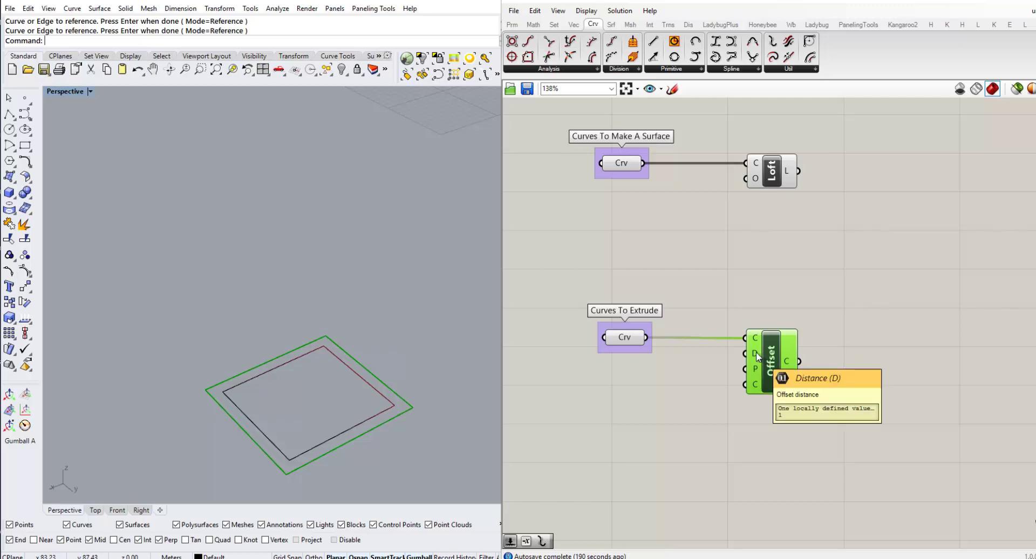
scroll(269, 378, down, 5)
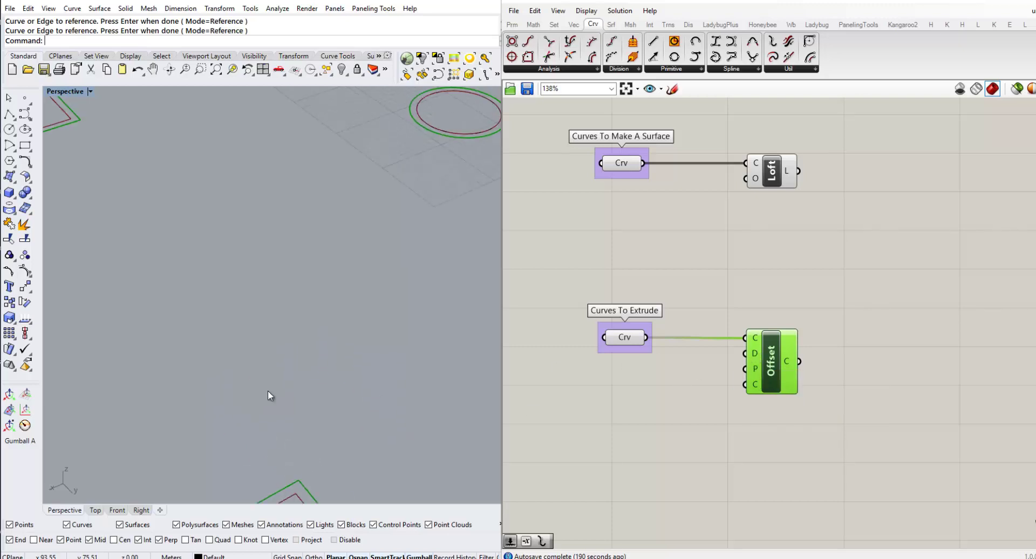
scroll(271, 375, down, 10)
scroll(316, 343, up, 5)
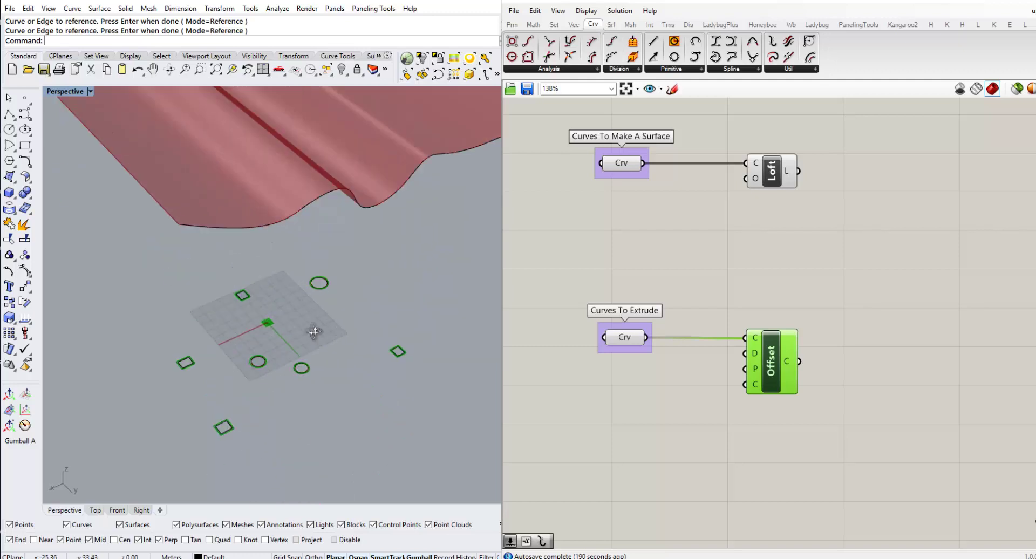
right_drag(315, 332, 316, 320)
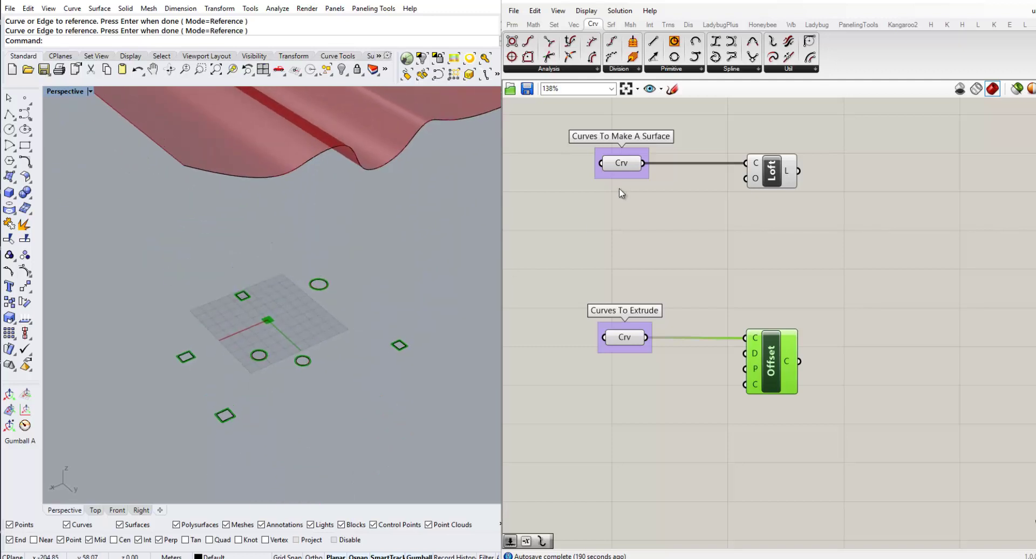
Add a number slider below the Curves To Extrude group and set its minimum to -5 and maximum to 5.
click(512, 24)
drag(693, 54, 628, 409)
double_click(583, 409)
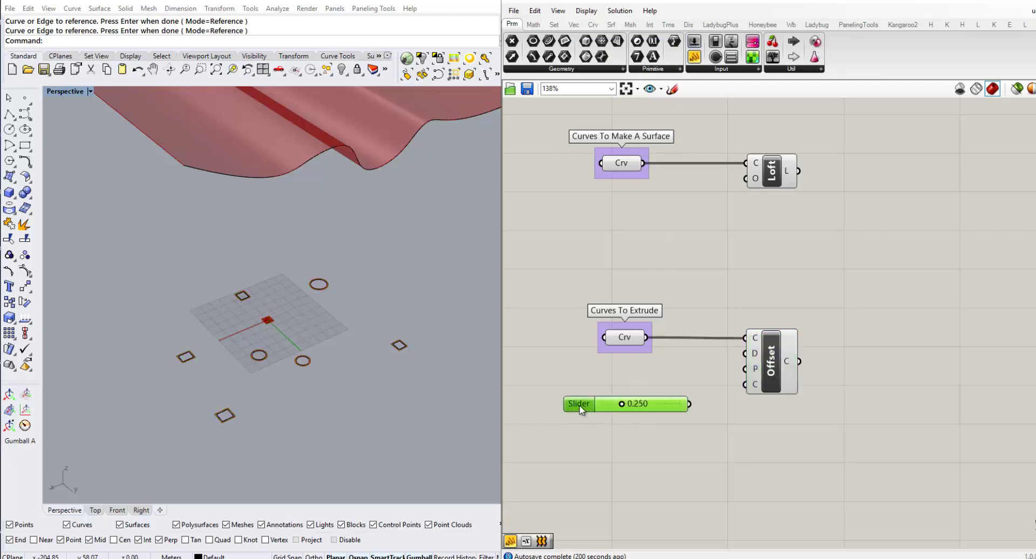
double_click(604, 423)
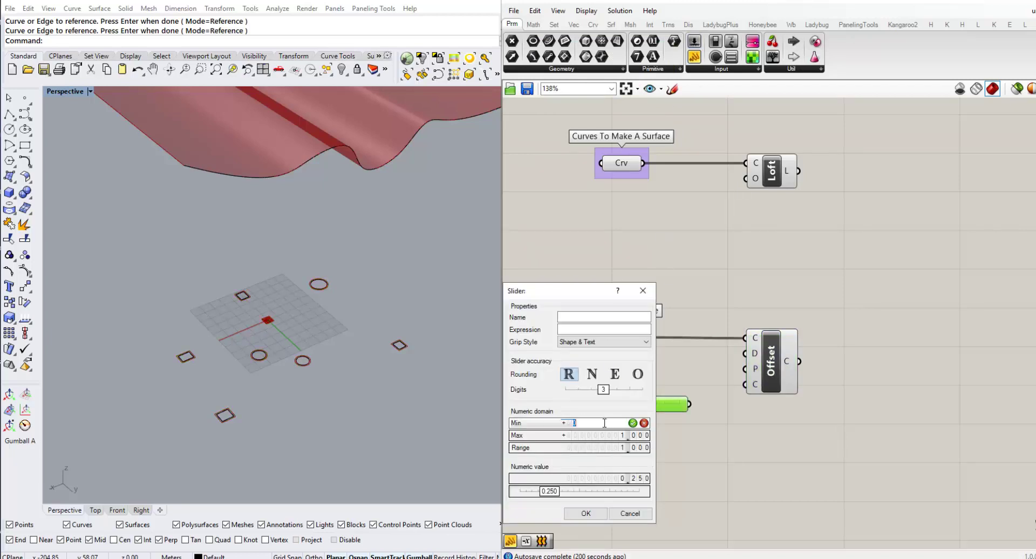
text(-5)
click(633, 423)
double_click(605, 436)
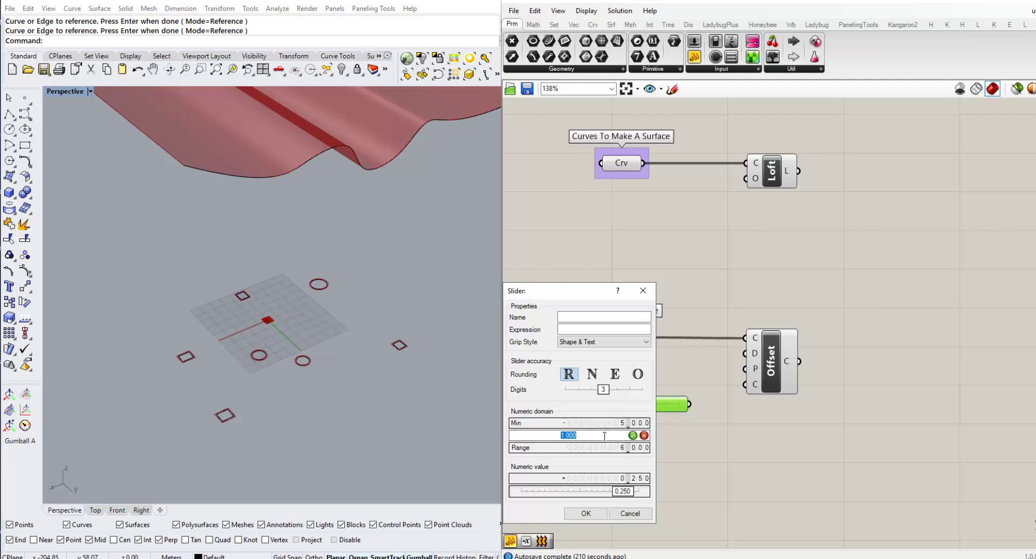
text(5)
click(633, 436)
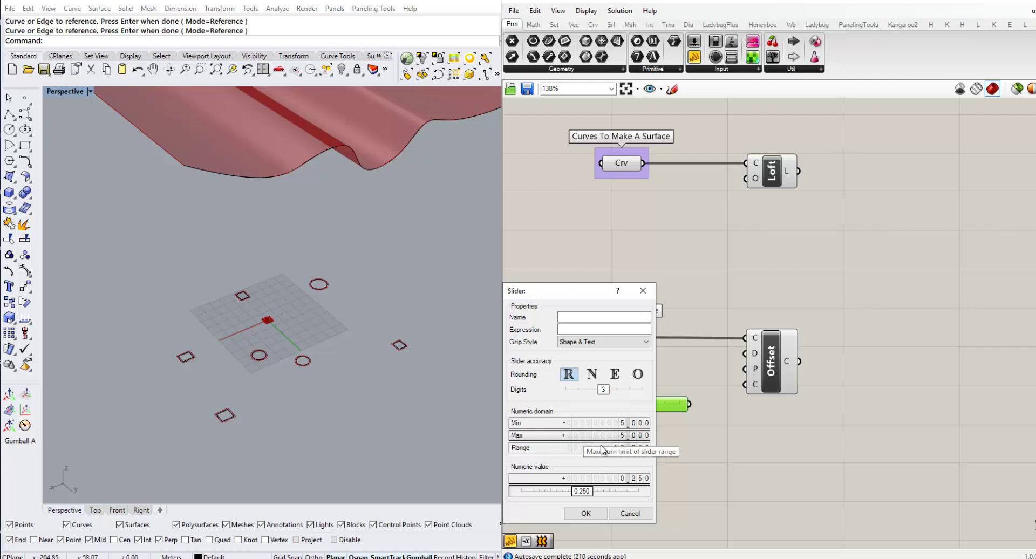
click(596, 514)
Place the slider beside the Offset component, feed it into the distance input and set it to 3.646.
drag(581, 408, 581, 370)
scroll(281, 397, up, 4)
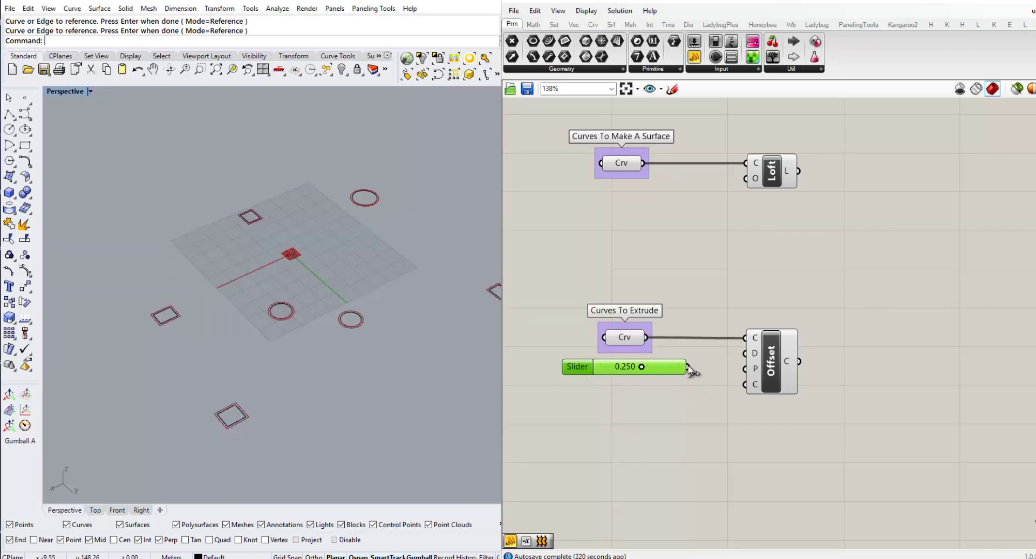
drag(688, 367, 745, 354)
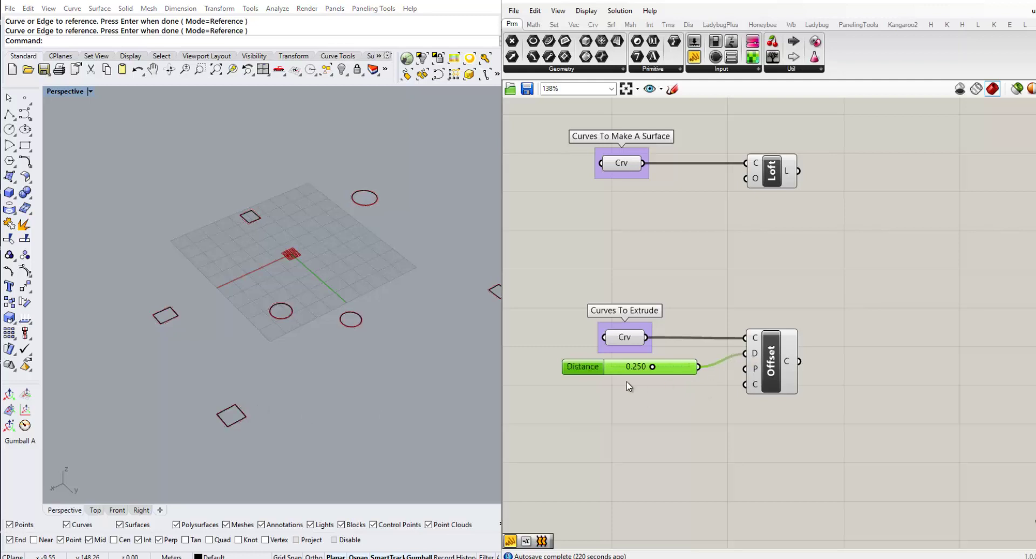
drag(652, 368, 678, 367)
Examine the offset curves below the lofted surface and check the Offset component's output data.
scroll(261, 397, down, 5)
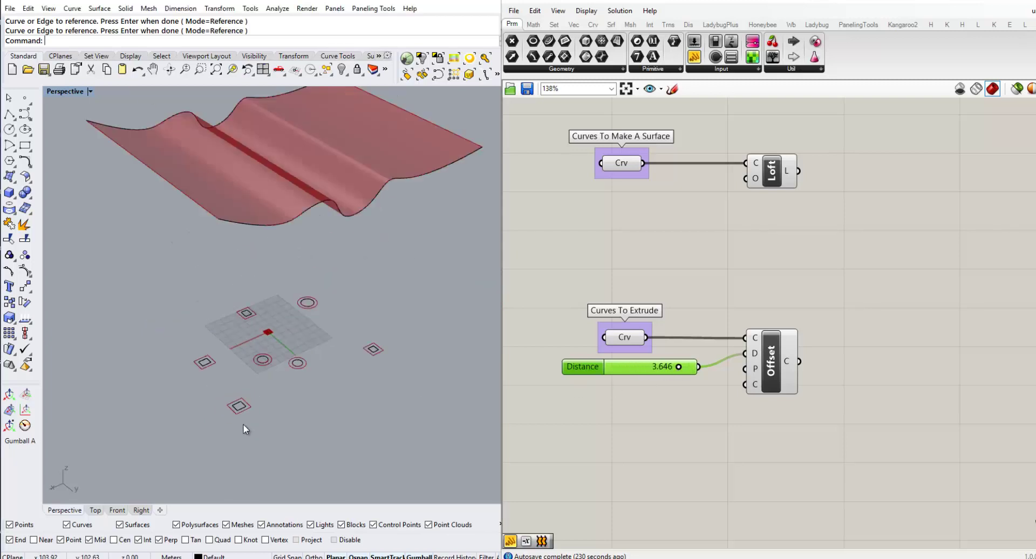
right_drag(264, 396, 271, 340)
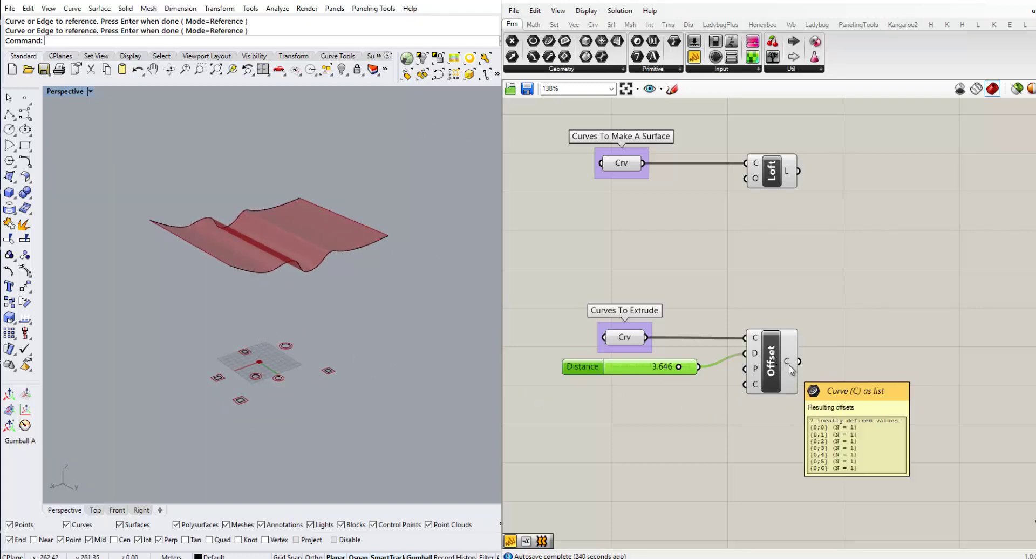
mouse_move(791, 366)
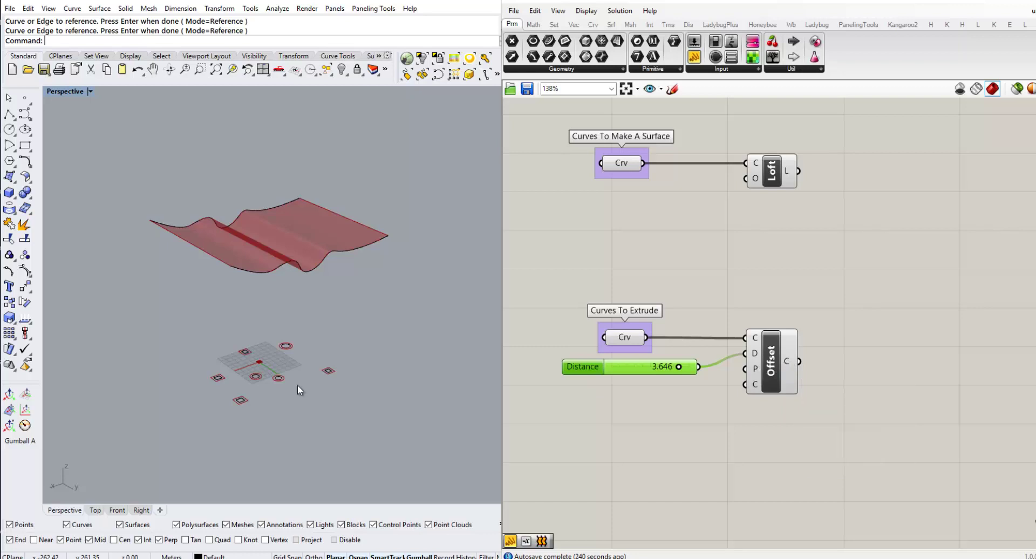
scroll(240, 410, up, 5)
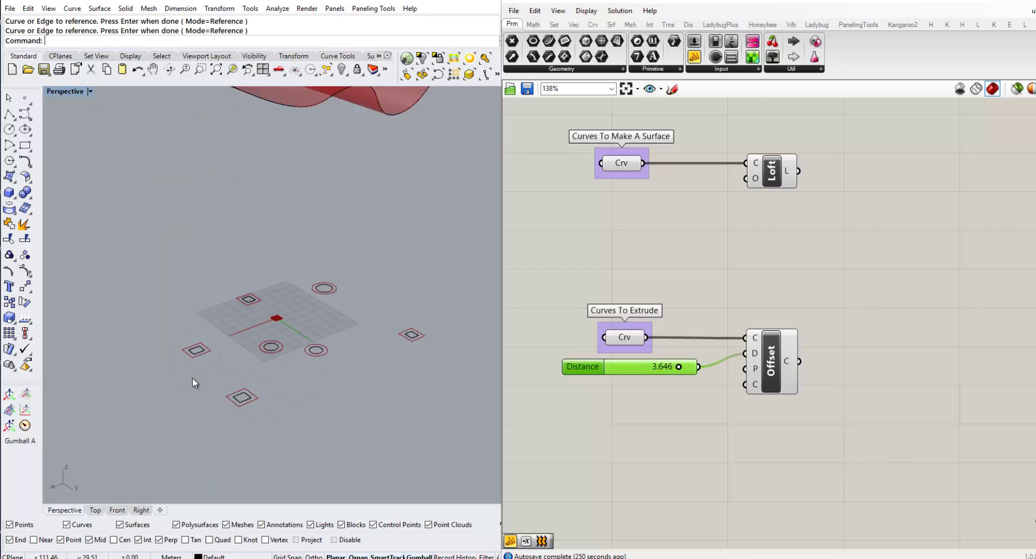
click(772, 370)
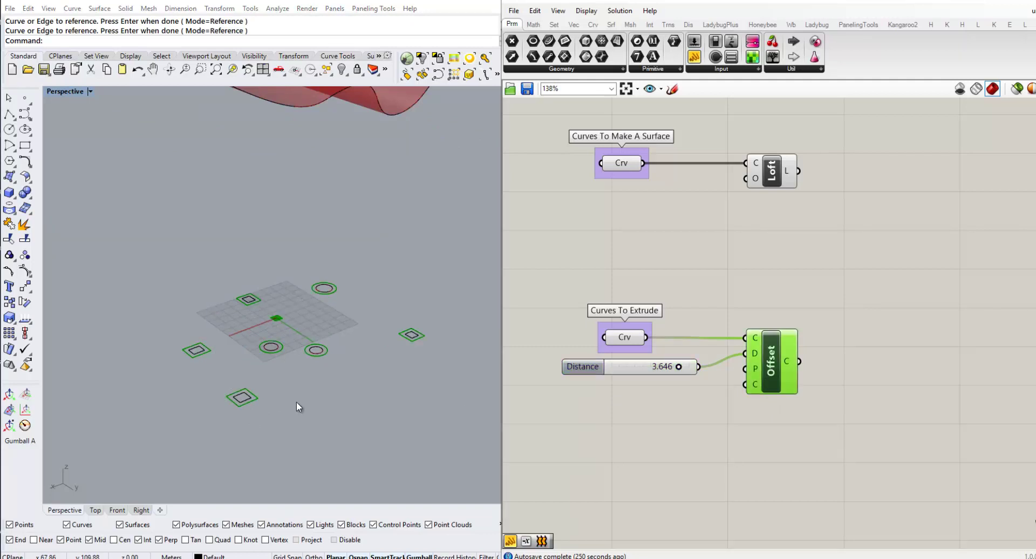
scroll(296, 401, up, 3)
scroll(302, 428, down, 5)
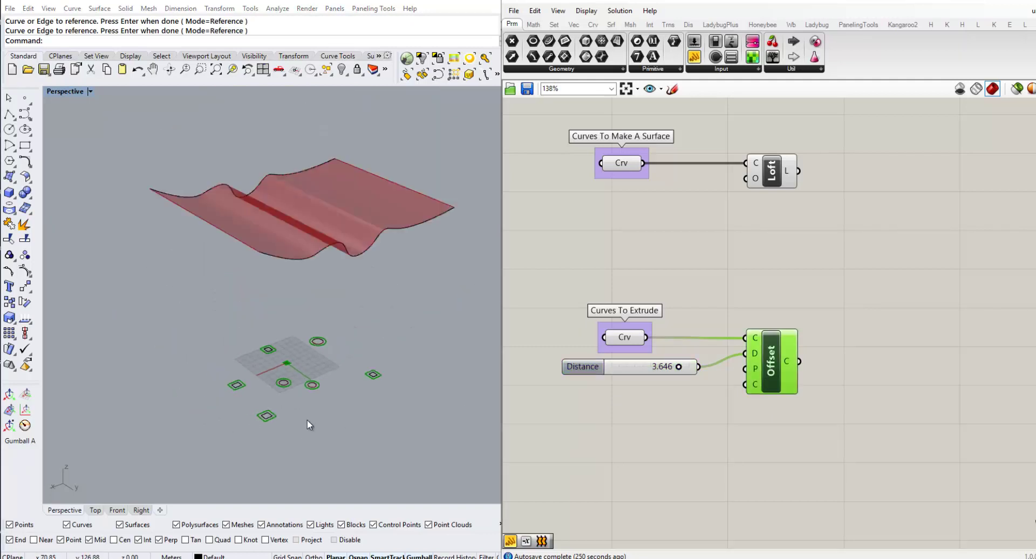
scroll(304, 402, up, 1)
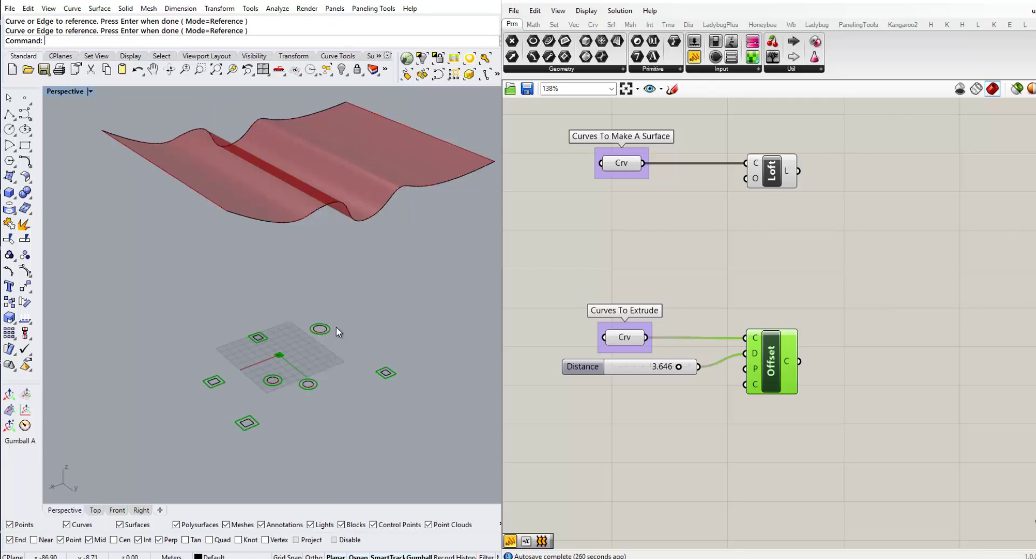
right_drag(289, 302, 286, 312)
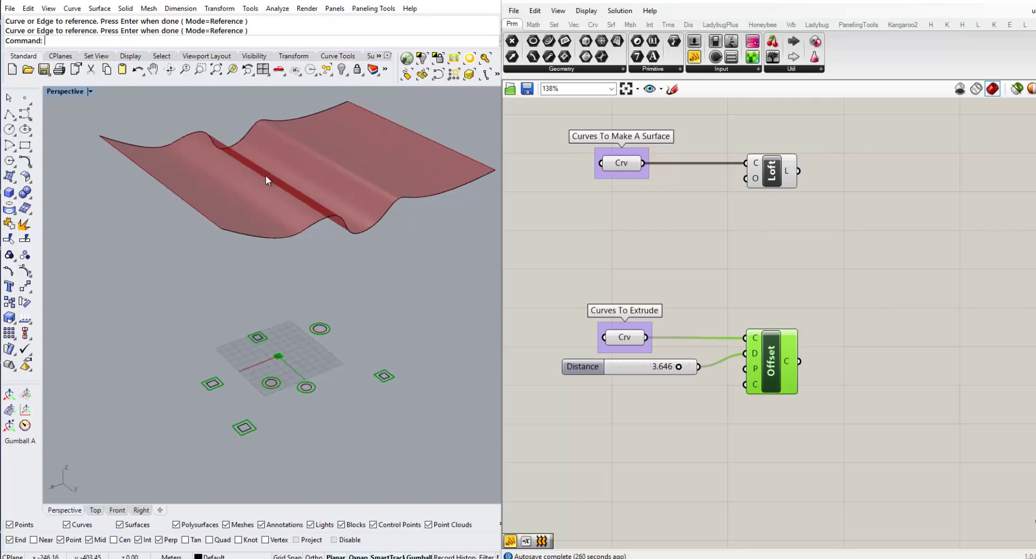
scroll(271, 317, down, 2)
Add a Project curve component between and beyond the Loft and Offset components.
scroll(663, 351, down, 1)
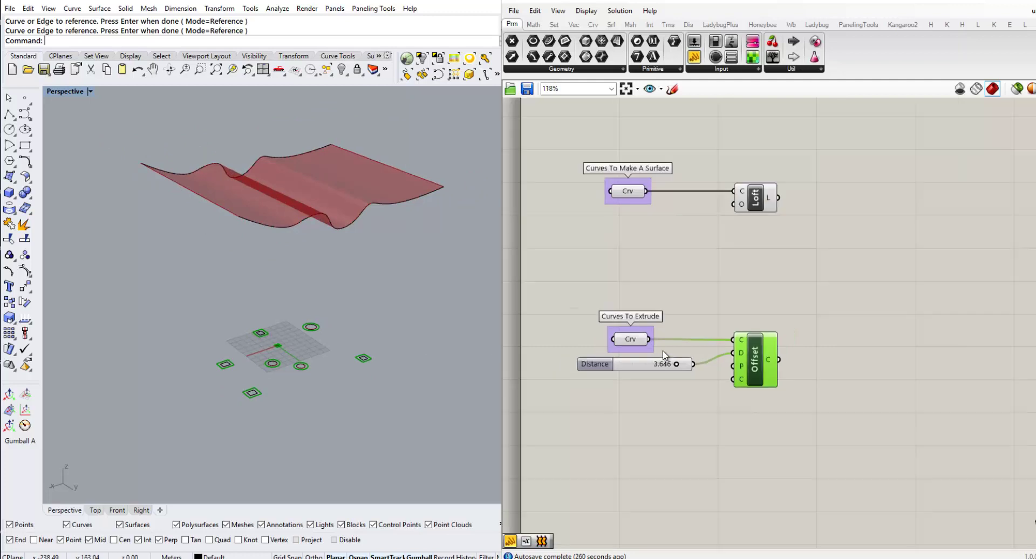
scroll(663, 351, down, 1)
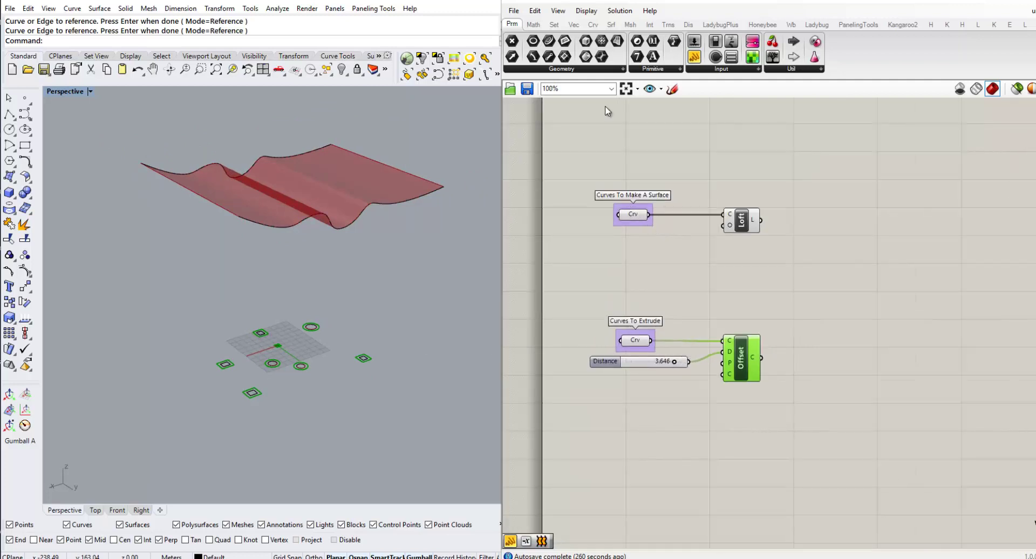
click(593, 25)
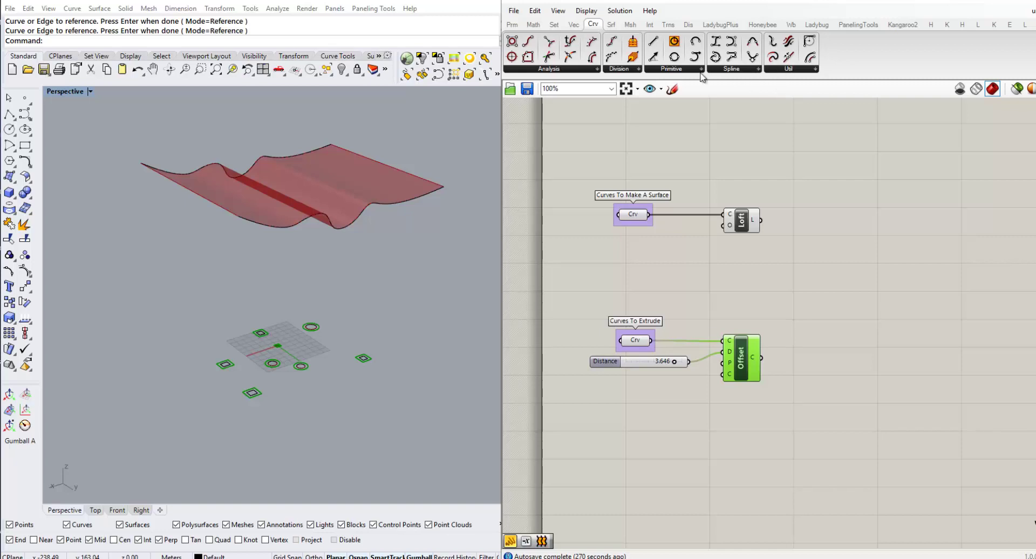
click(779, 70)
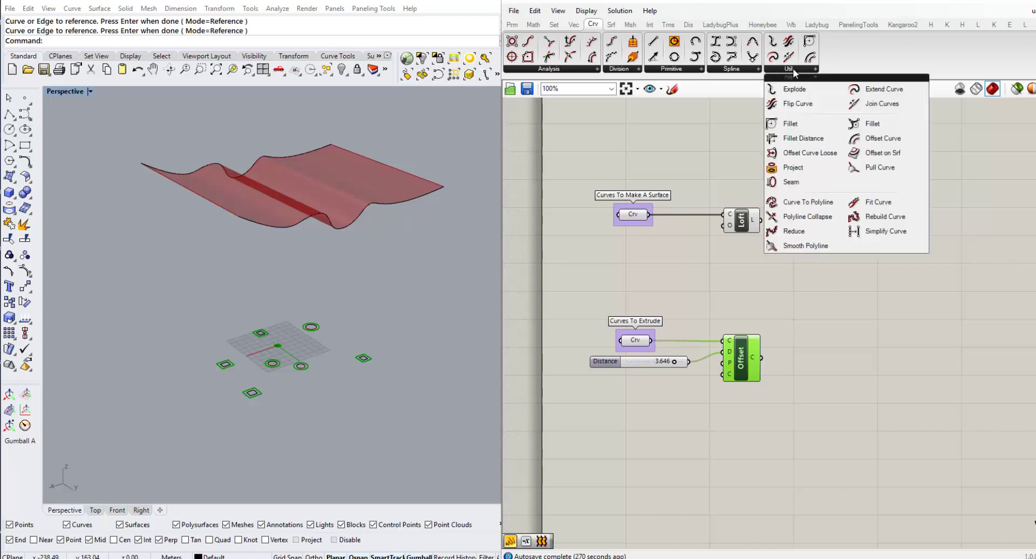
click(790, 168)
click(822, 308)
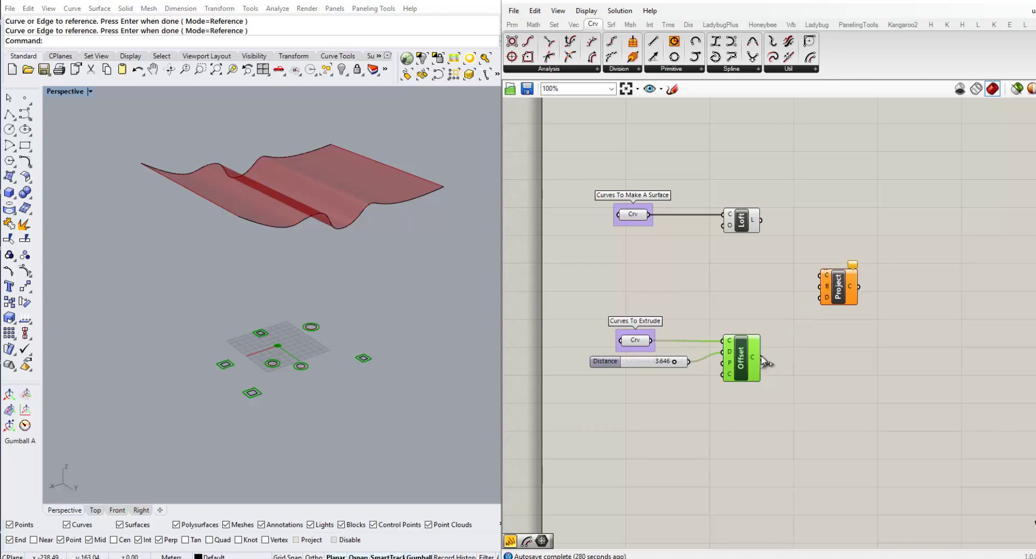
Feed the offset curves into Project's curve input and the loft into its Brep input, then view the projected outlines.
drag(762, 358, 820, 277)
mouse_move(827, 278)
drag(761, 221, 820, 287)
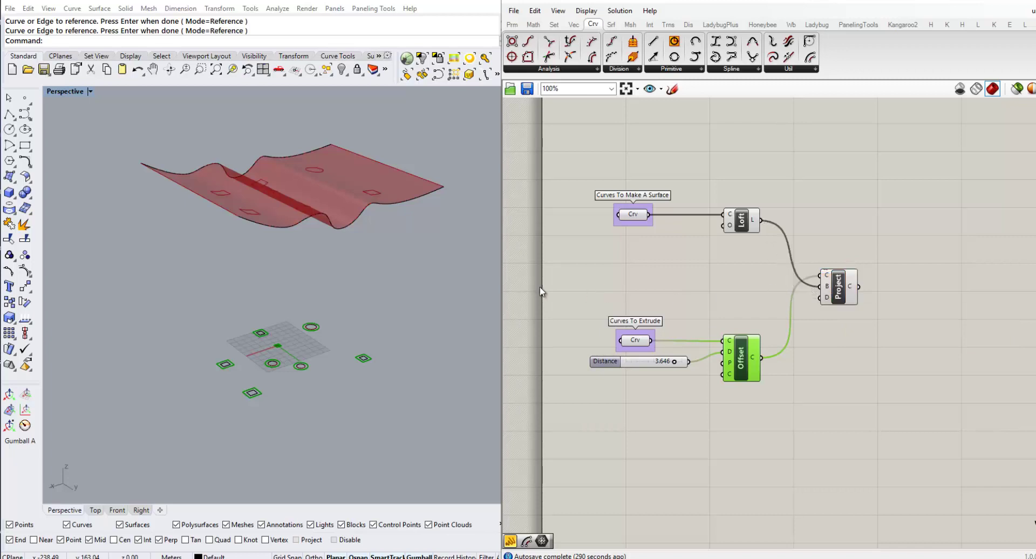
right_drag(280, 246, 227, 242)
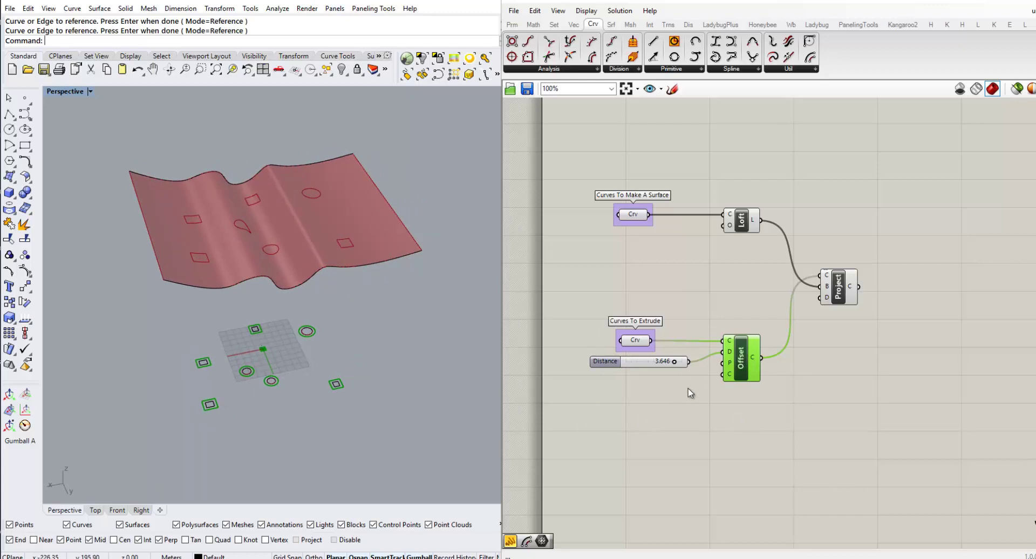
Turn off the Offset component's preview and set the offset distance slider to 4.146.
right_click(738, 365)
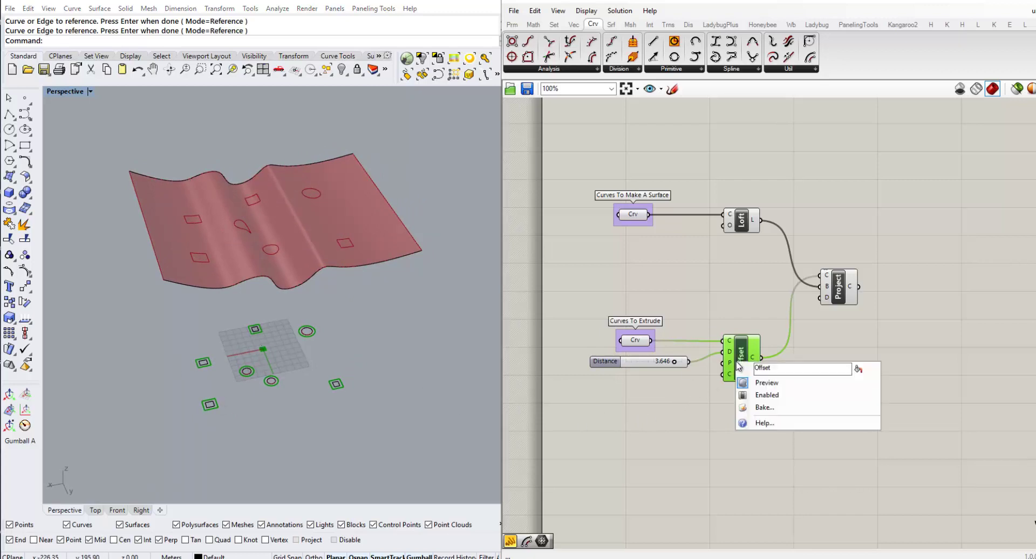
click(777, 385)
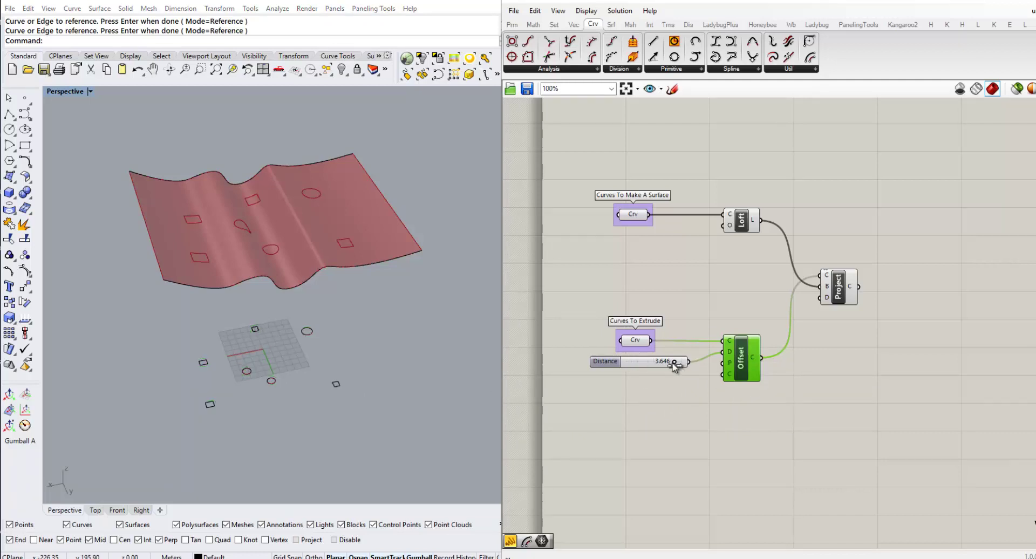
mouse_move(674, 363)
mouse_down()
mouse_move(639, 361)
mouse_move(678, 362)
mouse_up()
right_drag(303, 339, 311, 303)
scroll(241, 329, down, 2)
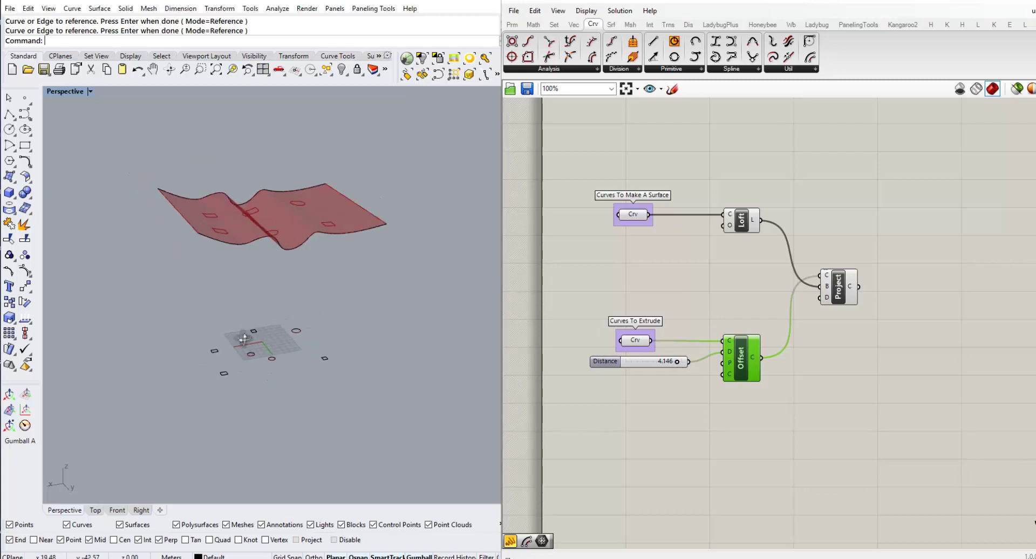
right_drag(243, 331, 249, 344)
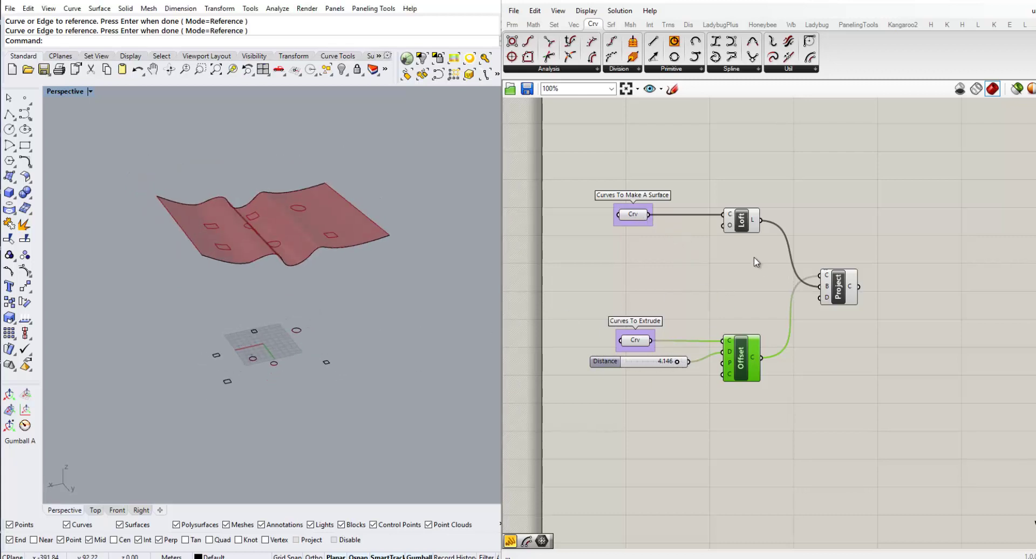
Spread out the layout by moving the surface curves and Loft away from Project and repositioning the Project component.
drag(756, 258, 603, 192)
drag(737, 221, 697, 221)
right_drag(661, 276, 643, 281)
right_drag(313, 323, 307, 331)
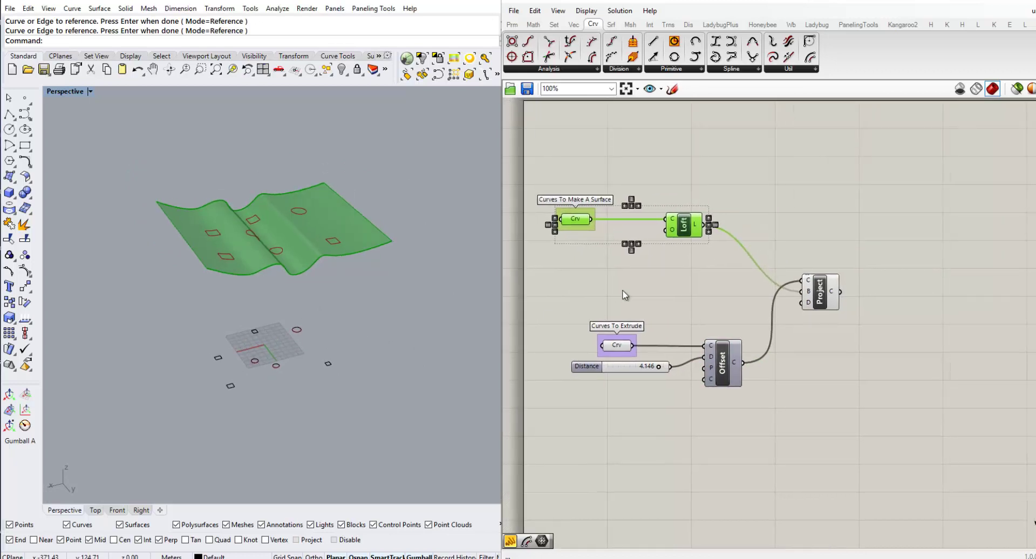
right_drag(626, 291, 605, 281)
drag(788, 280, 791, 298)
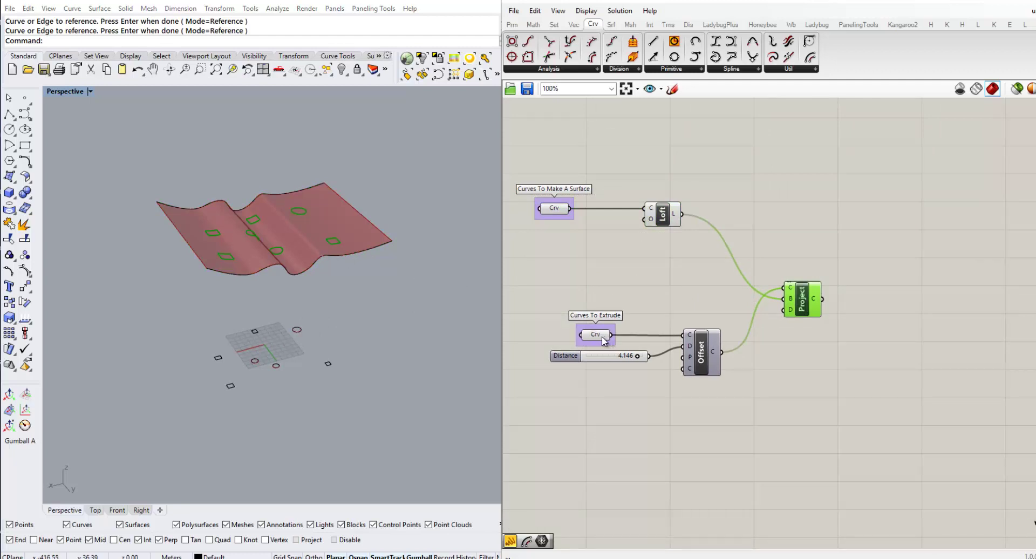
Move the Curves To Extrude group directly above the Project component and check its referenced curves against the projected outlines.
drag(601, 337, 799, 248)
scroll(678, 278, down, 2)
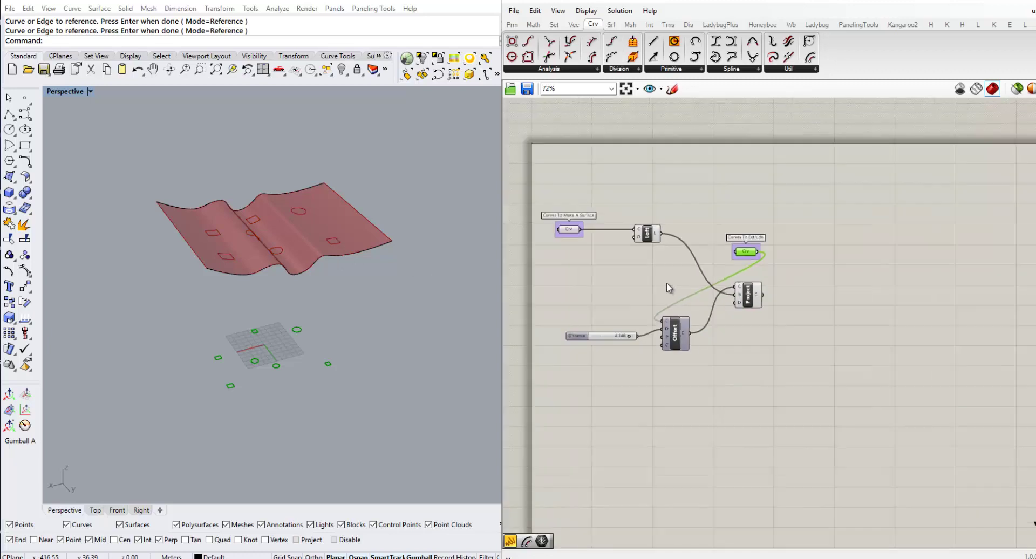
right_drag(643, 271, 650, 274)
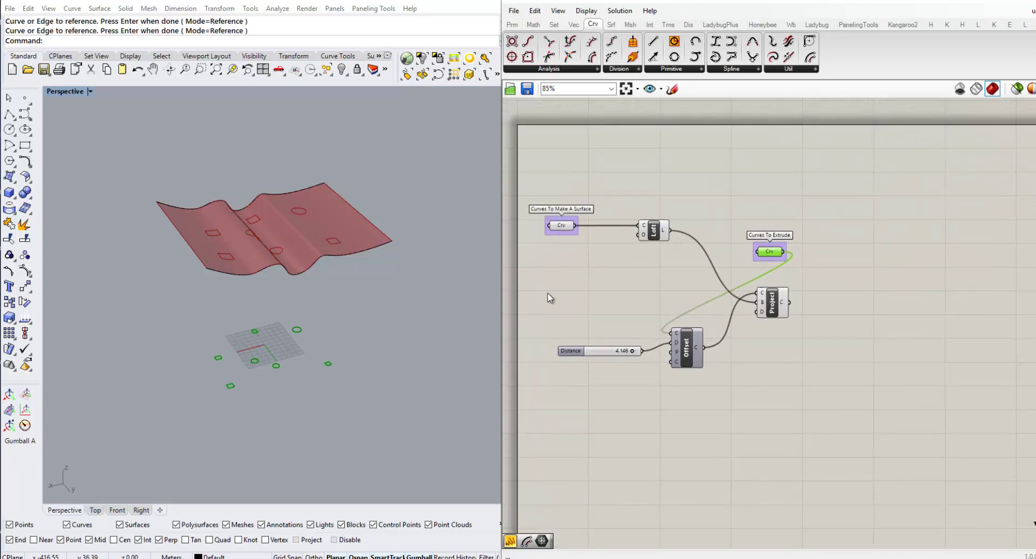
right_drag(199, 347, 188, 349)
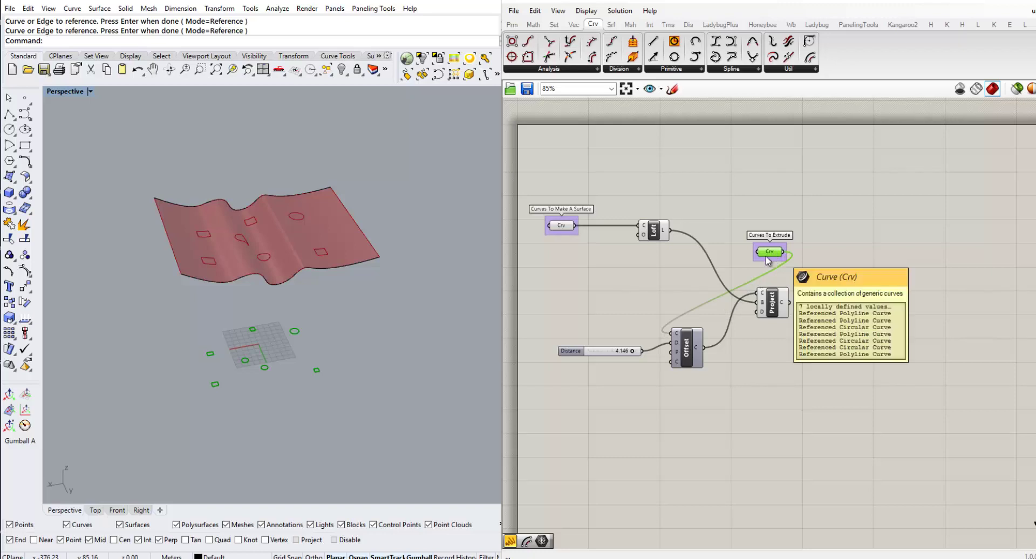
scroll(217, 355, up, 2)
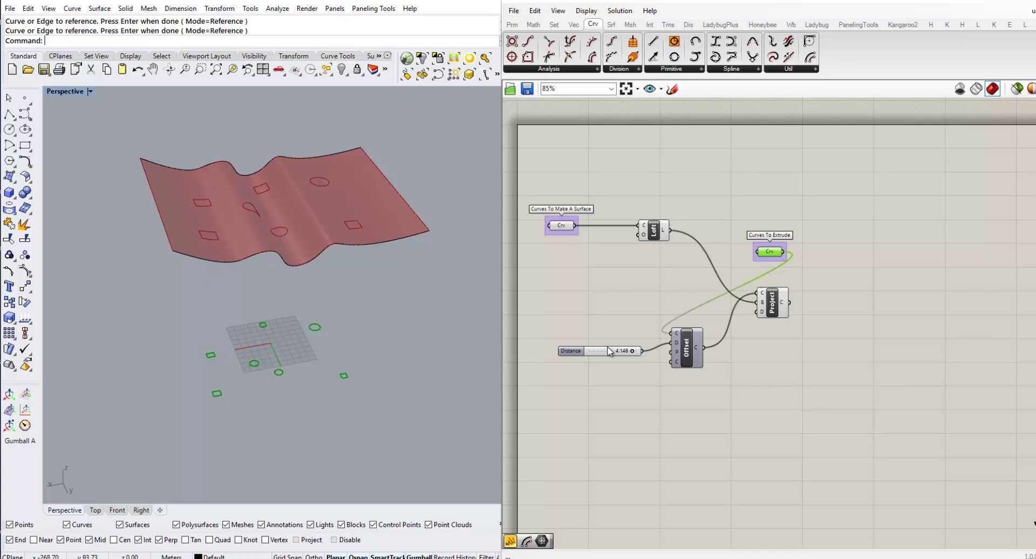
right_drag(649, 307, 645, 321)
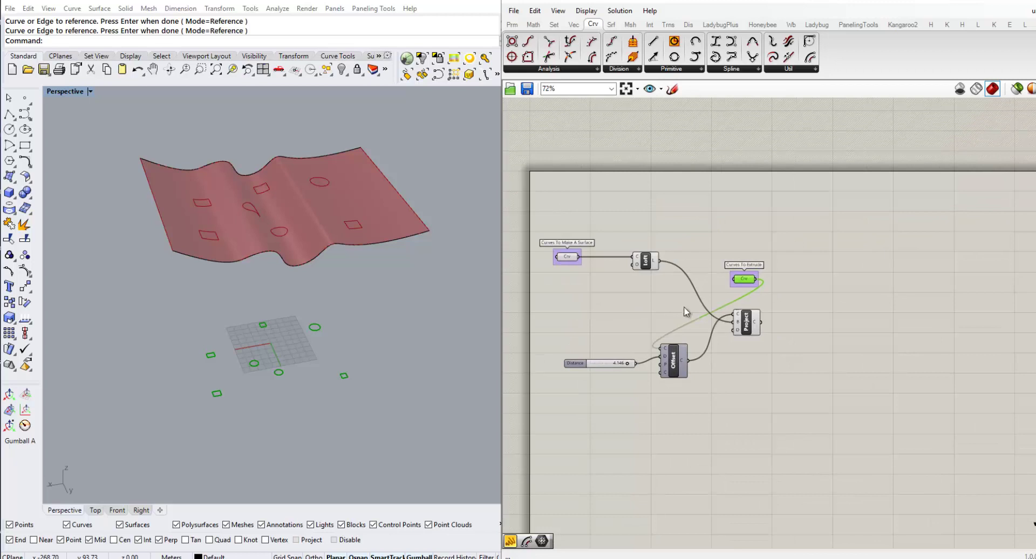
Add a Panel above the Curves To Extrude group and feed that group's Curve parameter into it.
scroll(699, 269, up, 1)
click(511, 24)
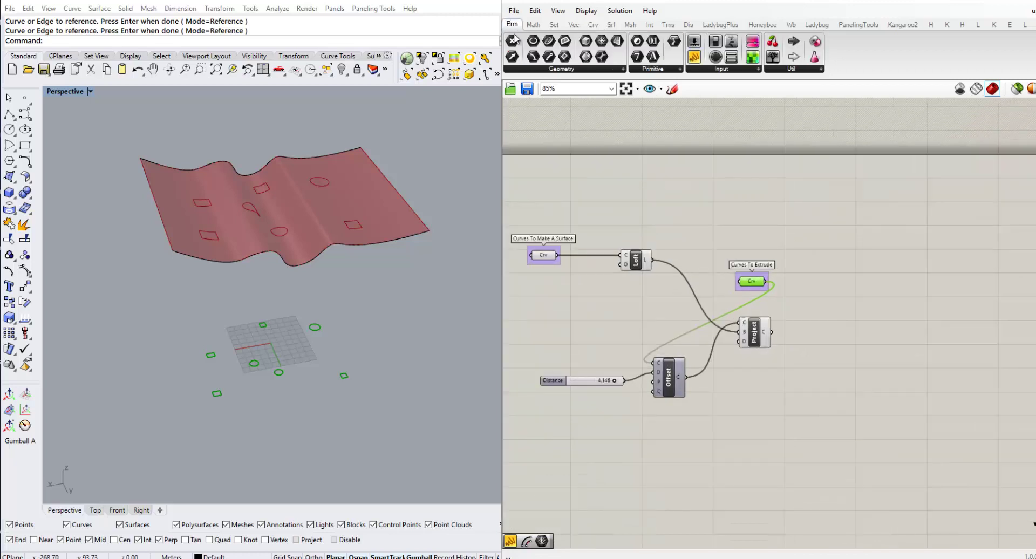
drag(694, 57, 867, 180)
click(845, 208)
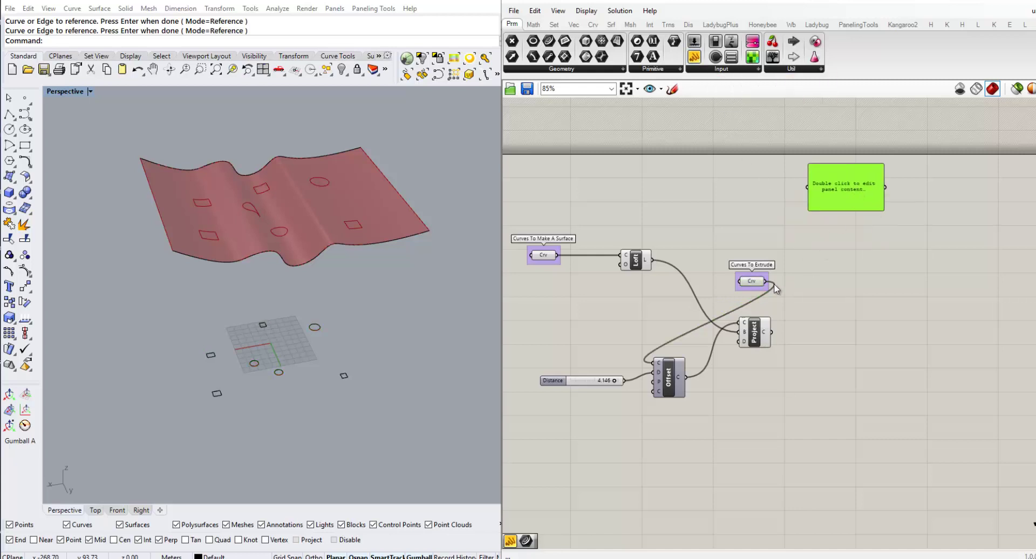
drag(765, 282, 808, 187)
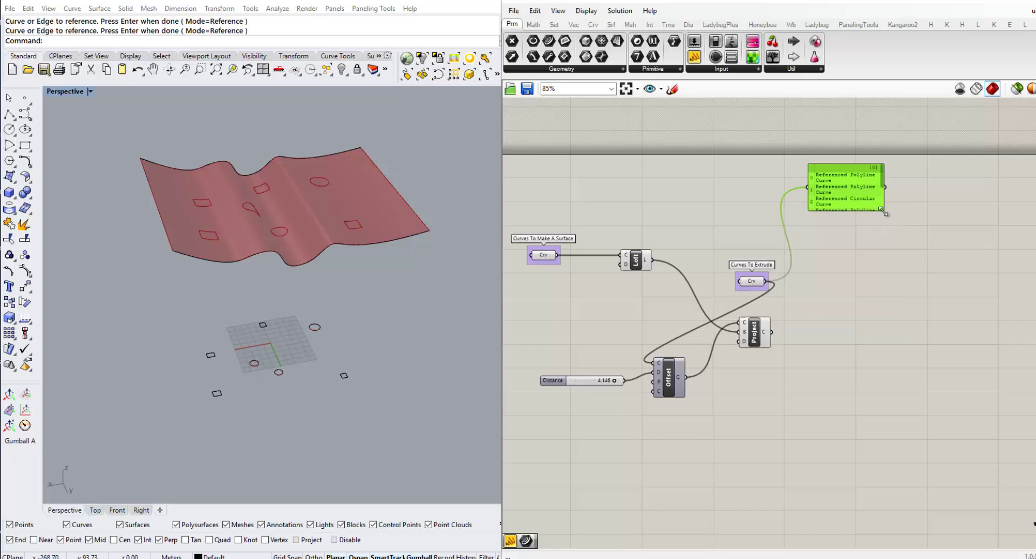
Enlarge the Curves To Extrude panel and place a copy below it, fed by Project's Curve output and sized to show its whole list.
drag(883, 210, 902, 237)
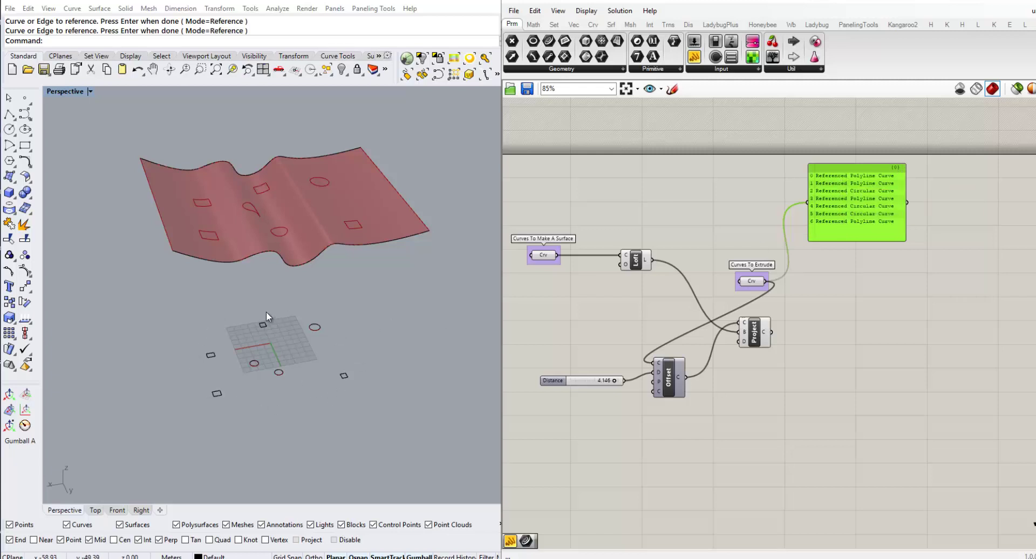
click(215, 393)
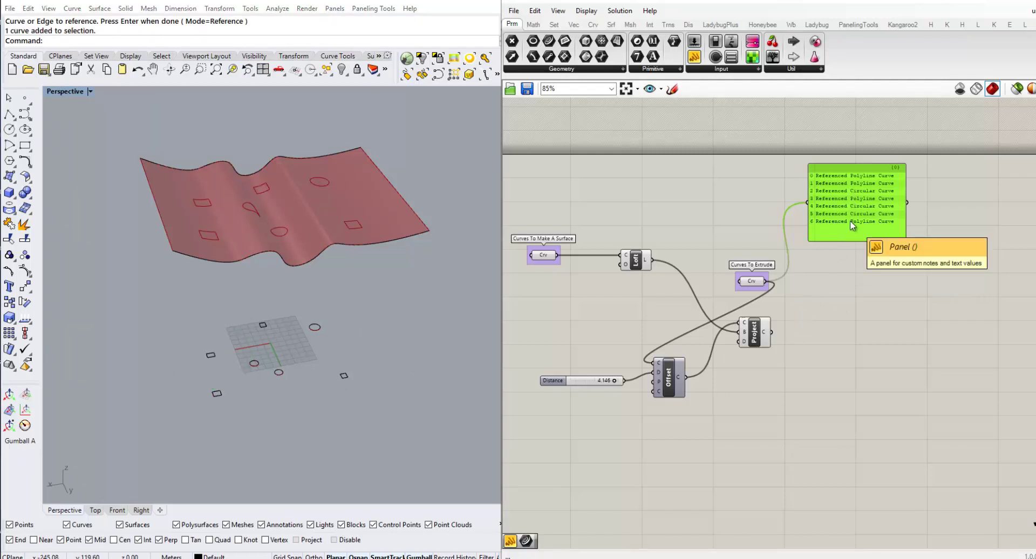
alt+drag(850, 220, 861, 368)
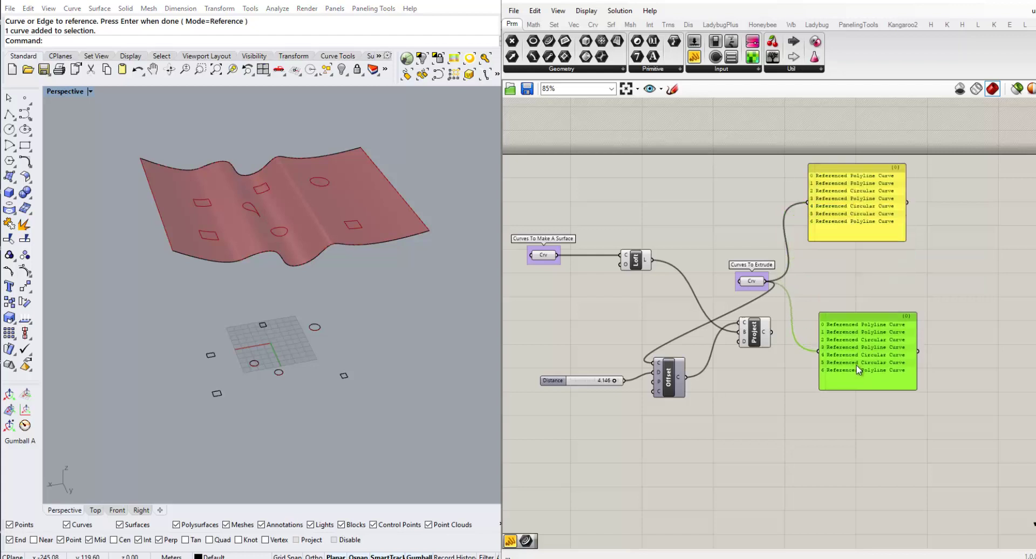
drag(772, 332, 834, 357)
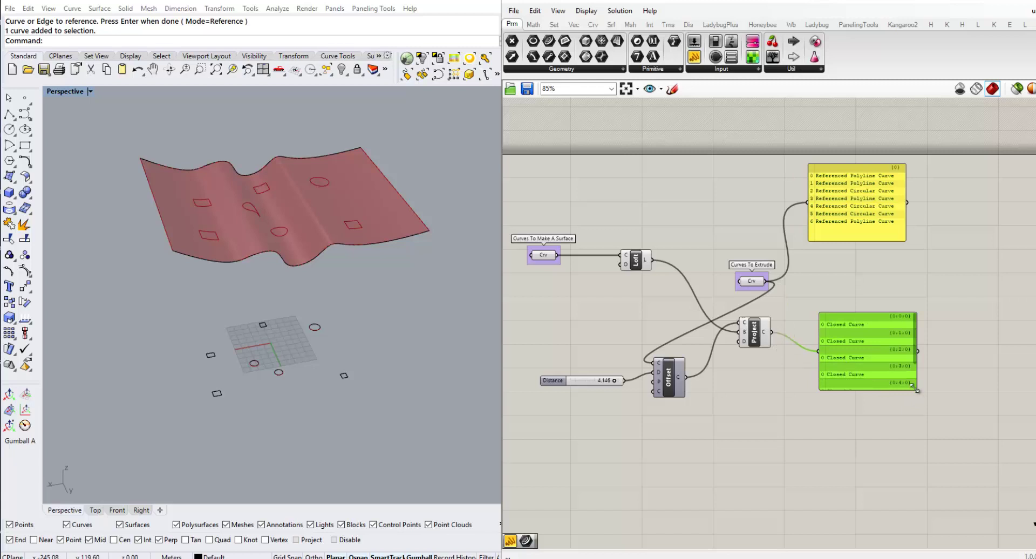
drag(916, 389, 943, 438)
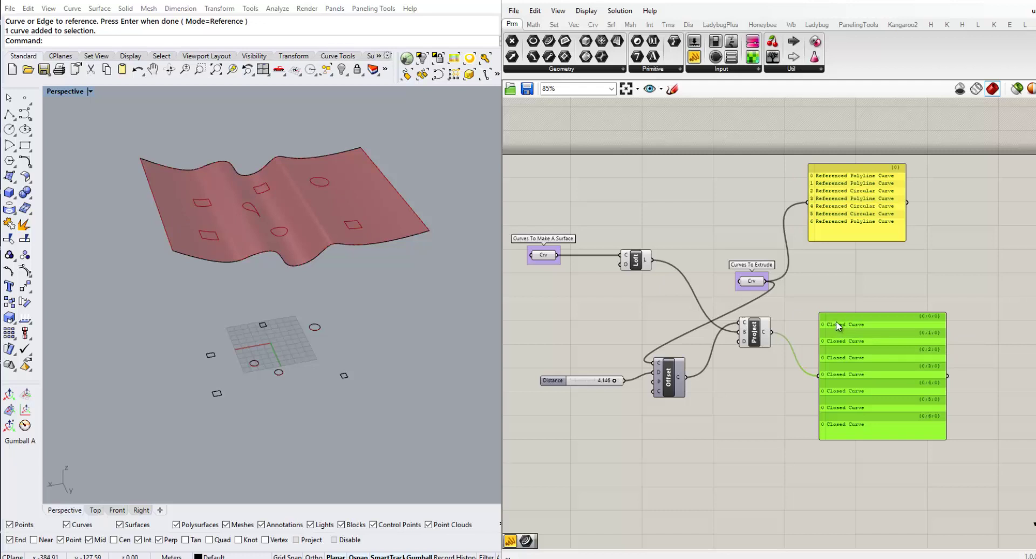
Spread the two panels apart by moving Project's panel further down and the Curves To Extrude panel further up.
scroll(674, 337, down, 2)
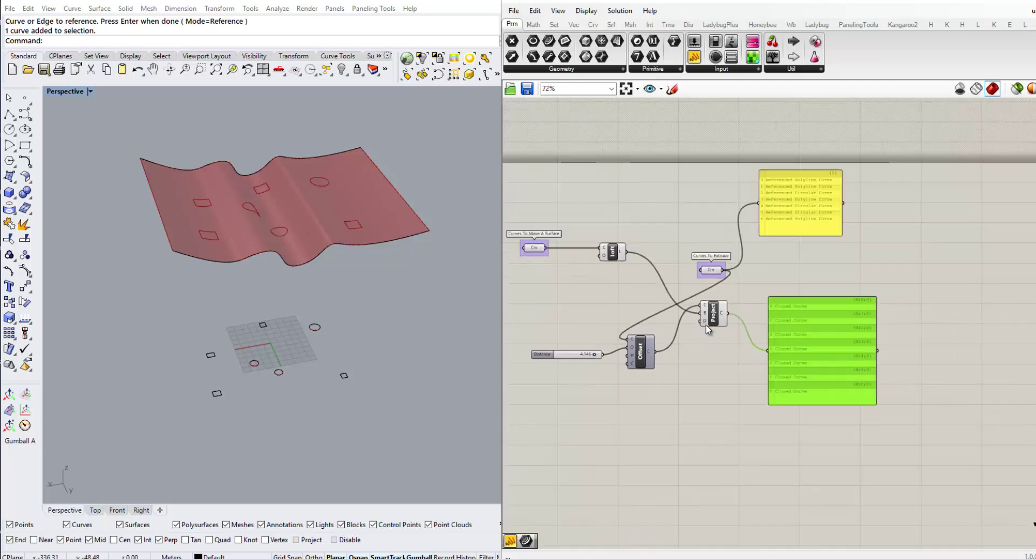
right_drag(735, 345, 741, 368)
drag(799, 319, 809, 361)
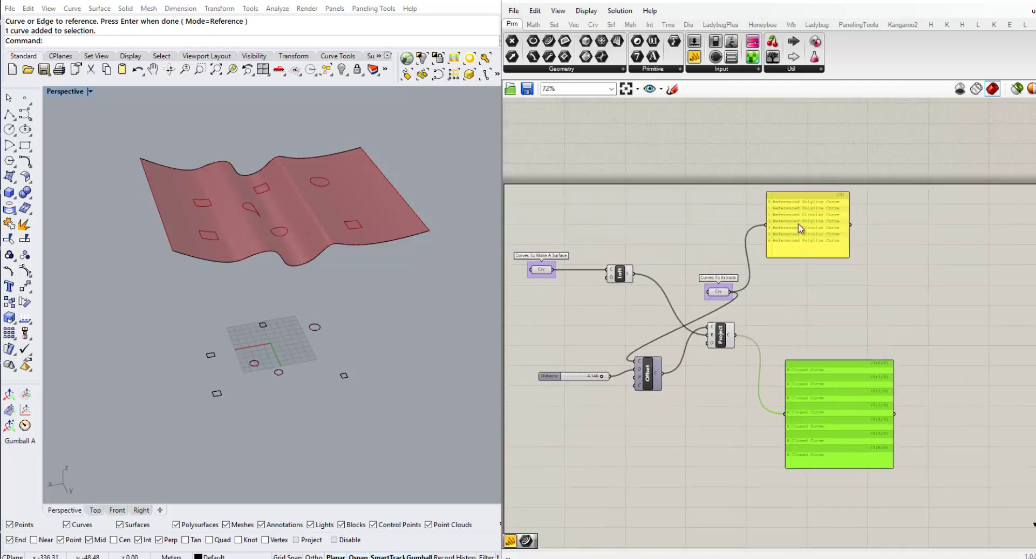
drag(799, 224, 814, 186)
right_drag(792, 290, 797, 323)
scroll(804, 274, up, 1)
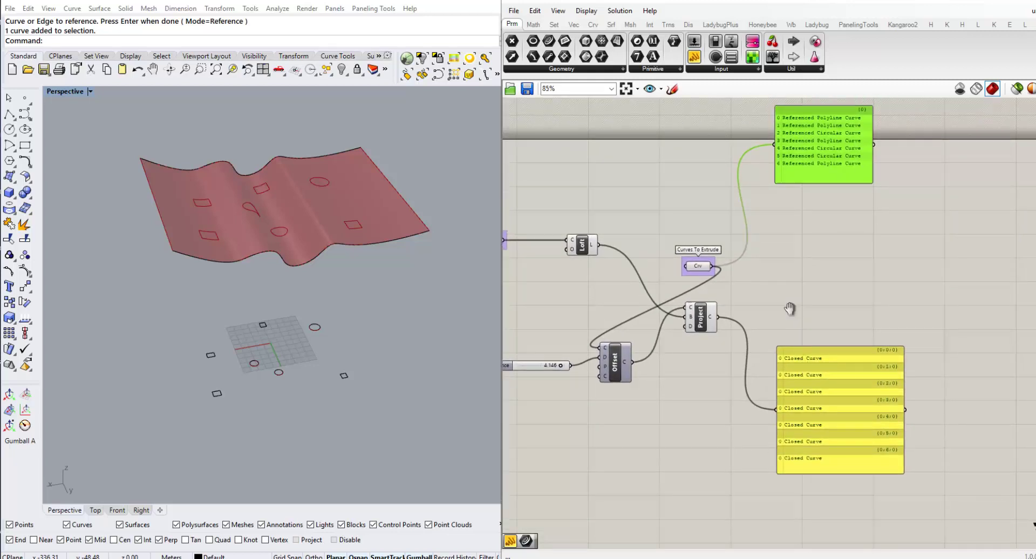
Flatten Project's Curve output and shrink its panel to fit the single list.
scroll(789, 307, down, 2)
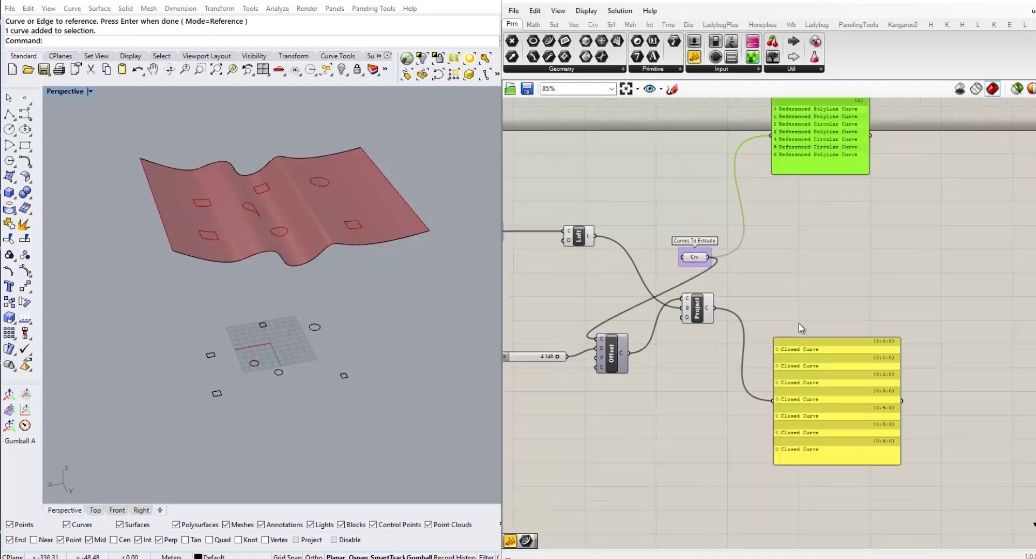
scroll(798, 323, up, 1)
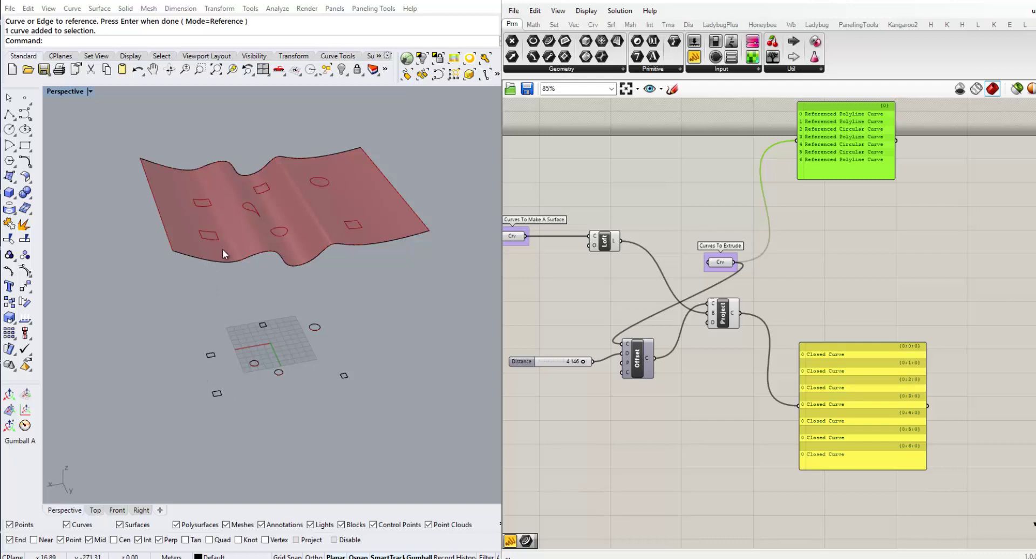
scroll(781, 378, down, 2)
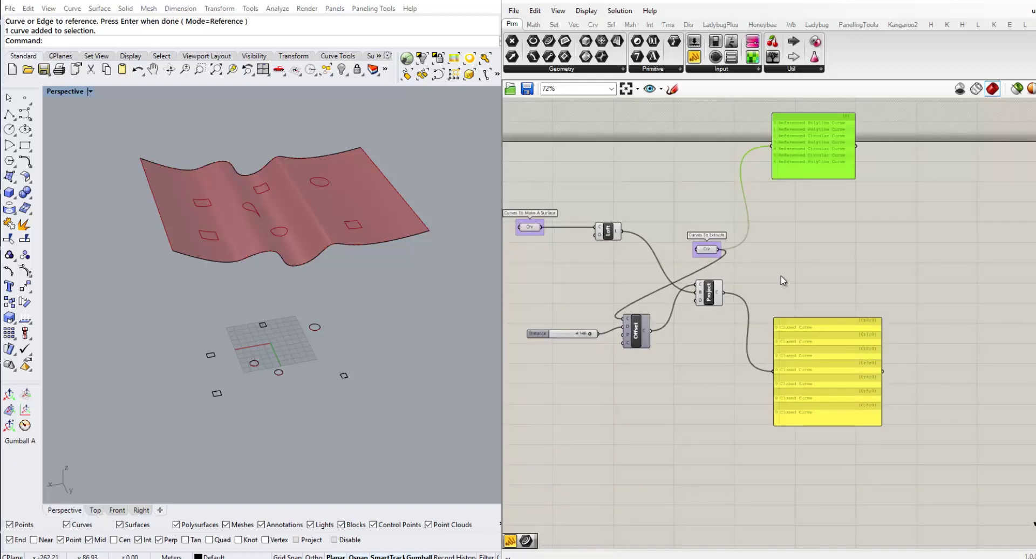
scroll(803, 171, up, 1)
scroll(779, 306, down, 1)
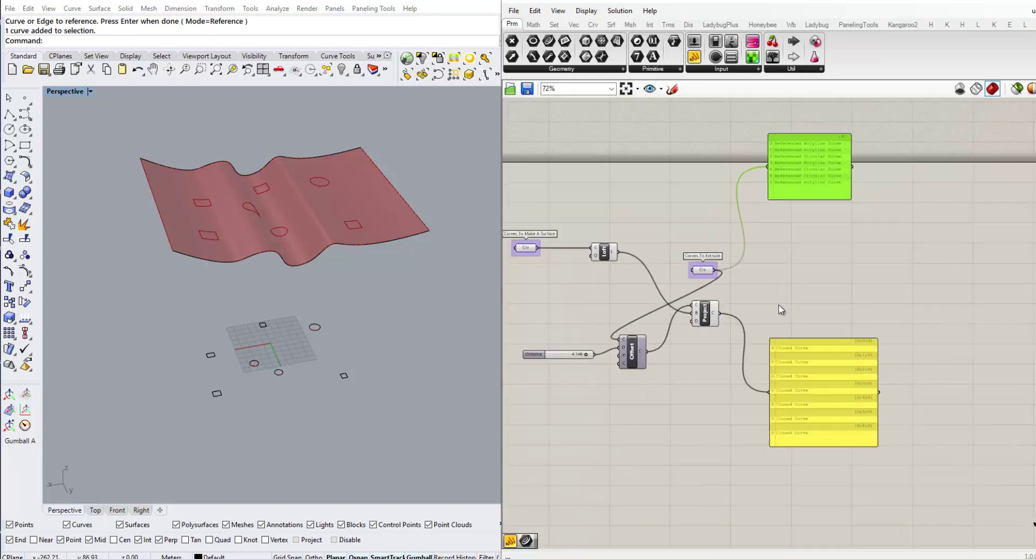
scroll(788, 357, up, 2)
right_drag(725, 348, 737, 376)
right_click(711, 332)
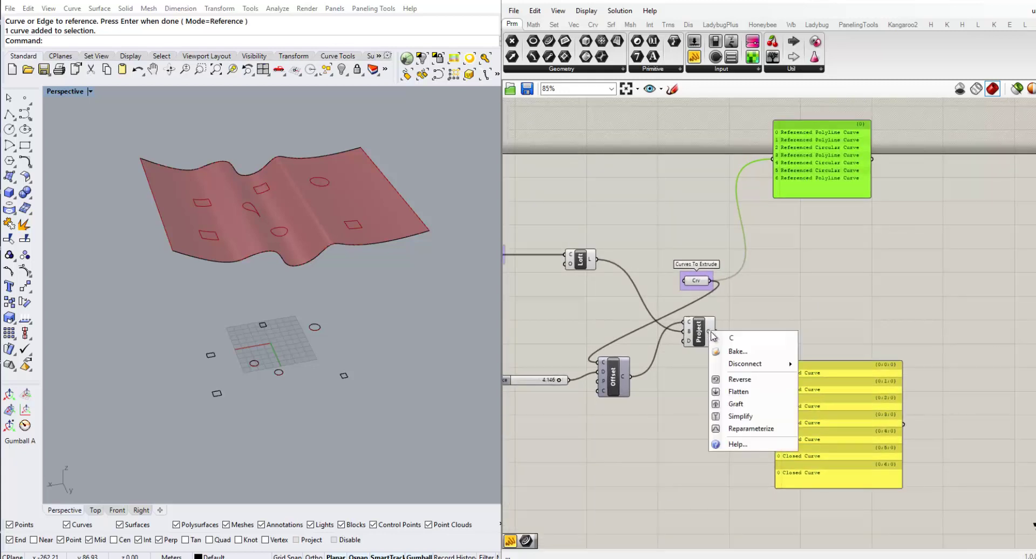
click(738, 391)
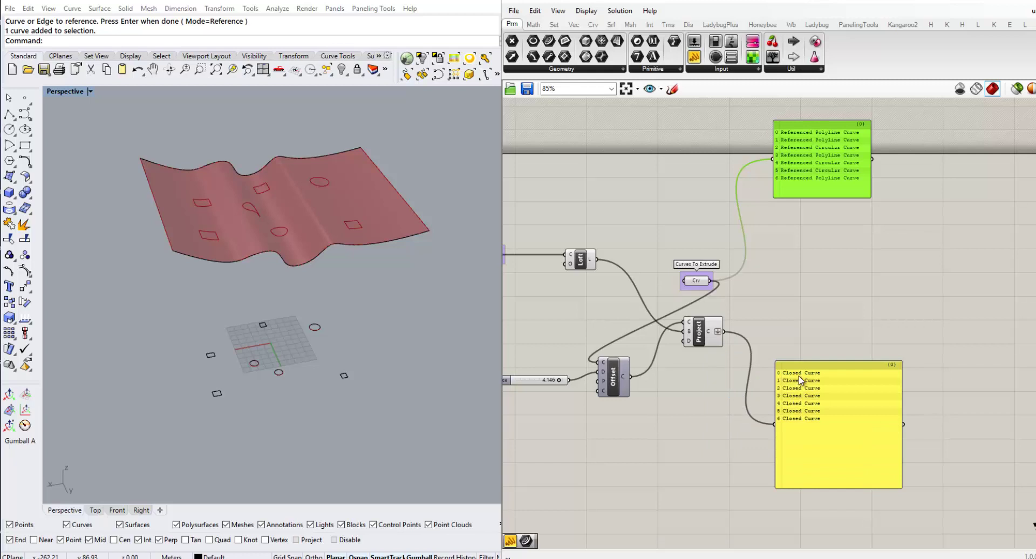
drag(901, 488, 860, 443)
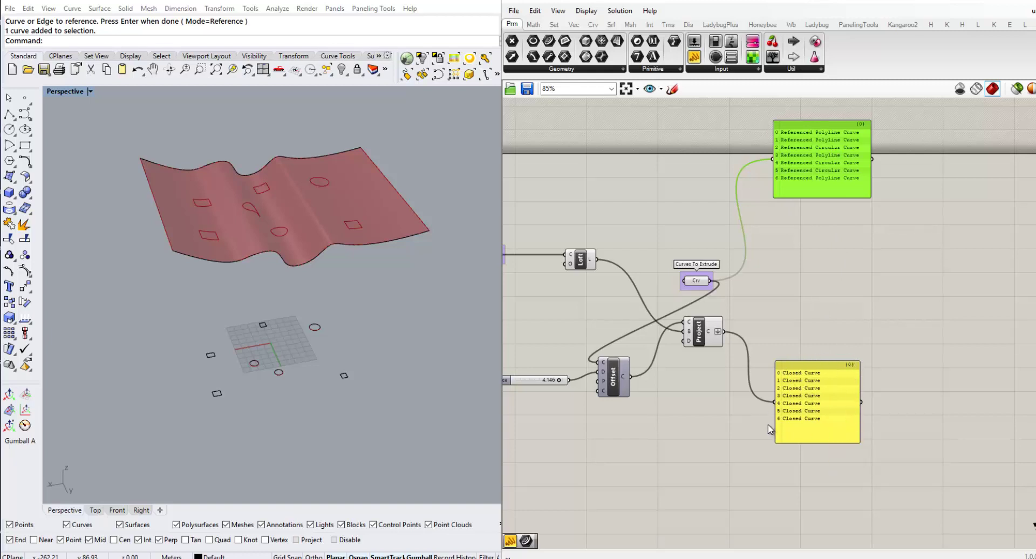
Add a Graft Tree component beside the Curves To Extrude group and feed the group's Curve parameter into it.
scroll(788, 414, down, 2)
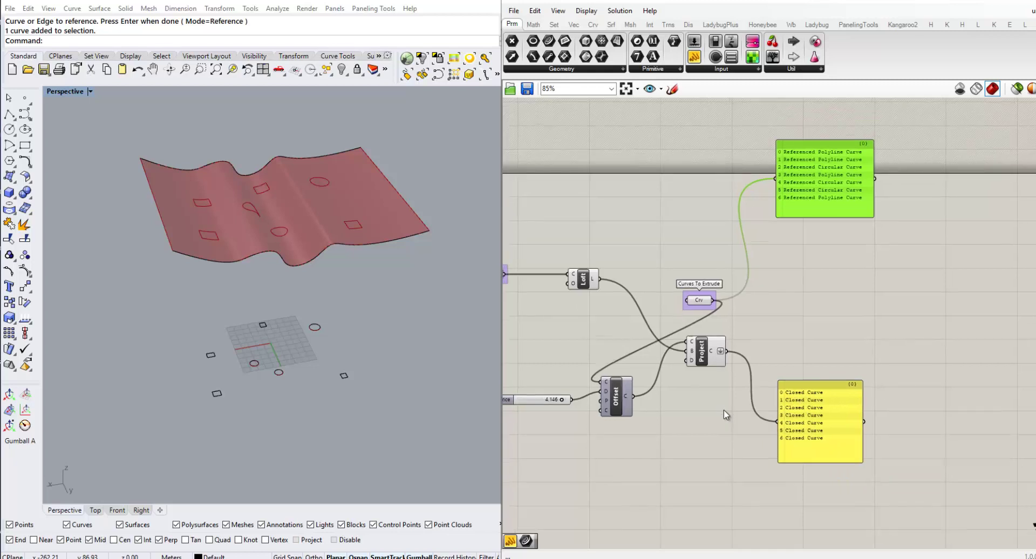
click(810, 426)
scroll(800, 455, up, 2)
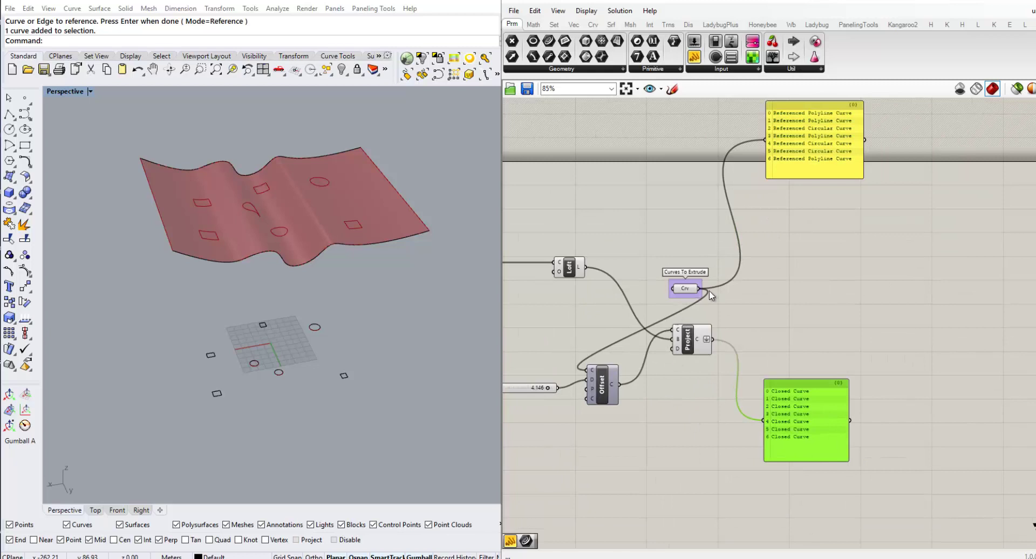
double_click(862, 318)
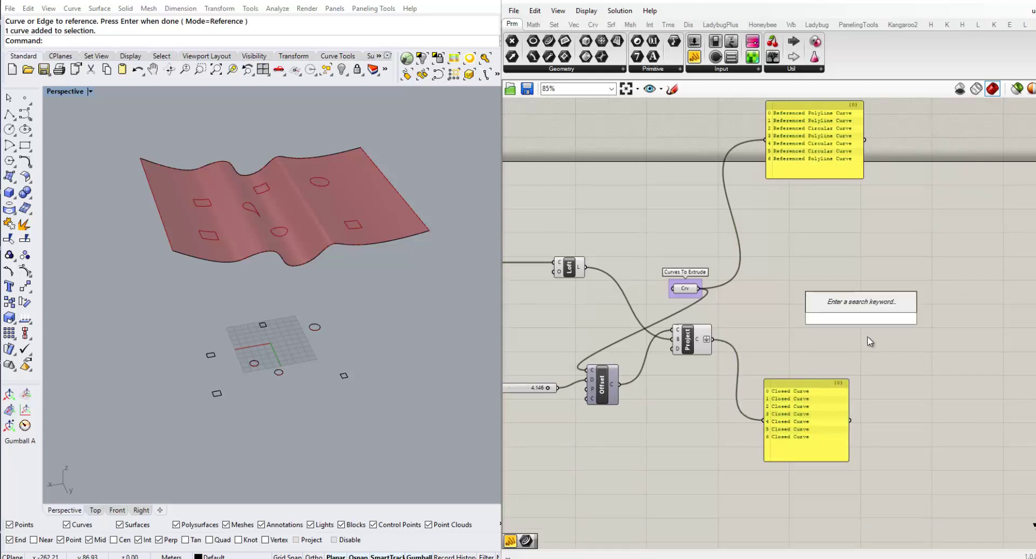
text(grap)
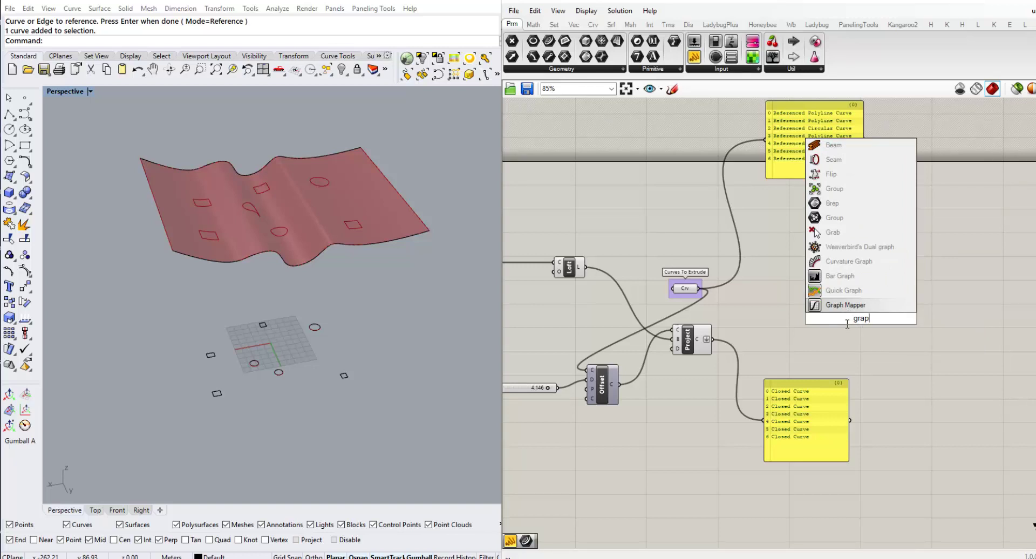
key(BackSpace)
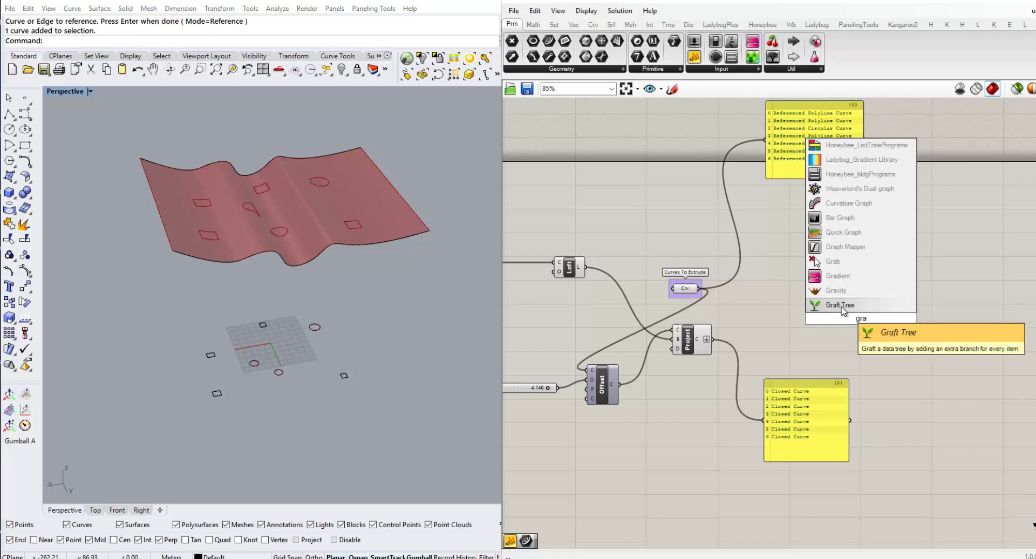
click(842, 305)
drag(862, 321, 824, 280)
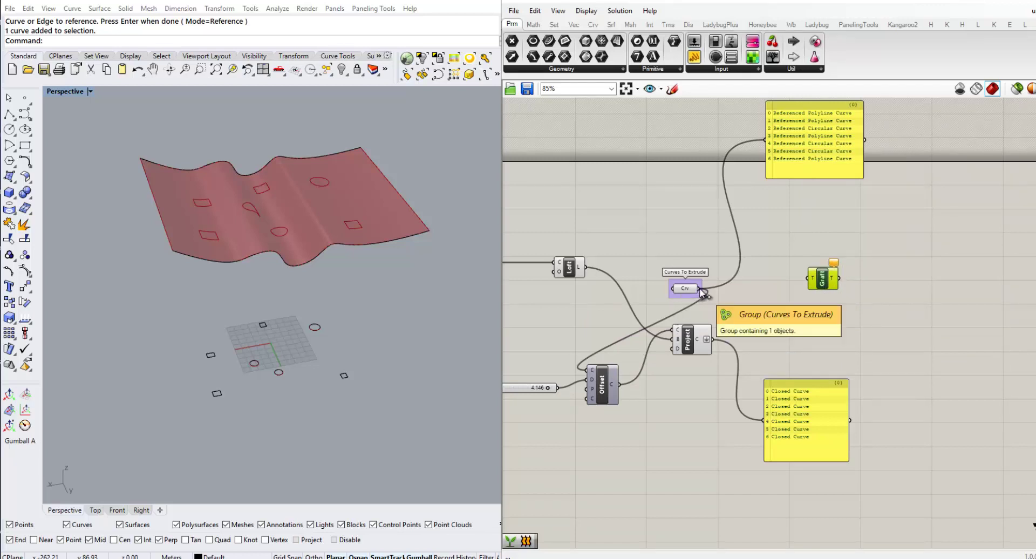
drag(700, 288, 808, 278)
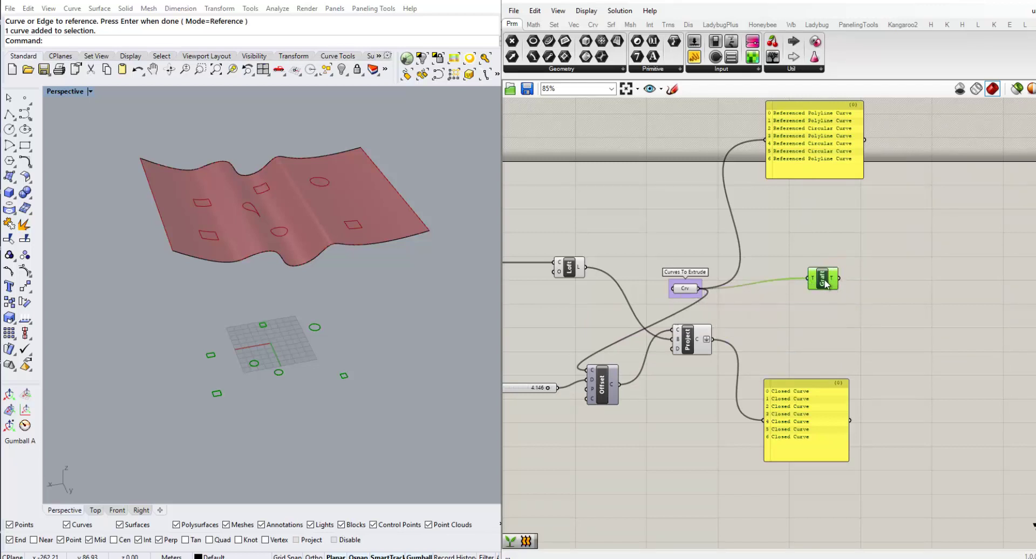
Duplicate the Graft Tree component, feed Project's flattened Curve output into the copy, and align it directly below the first one.
right_drag(788, 330, 786, 298)
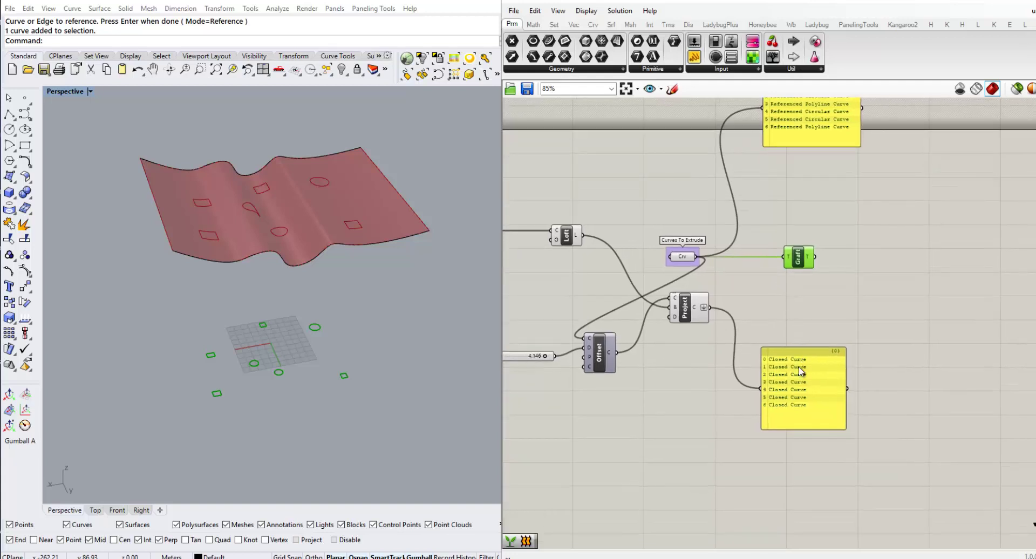
drag(802, 372, 798, 397)
click(802, 261)
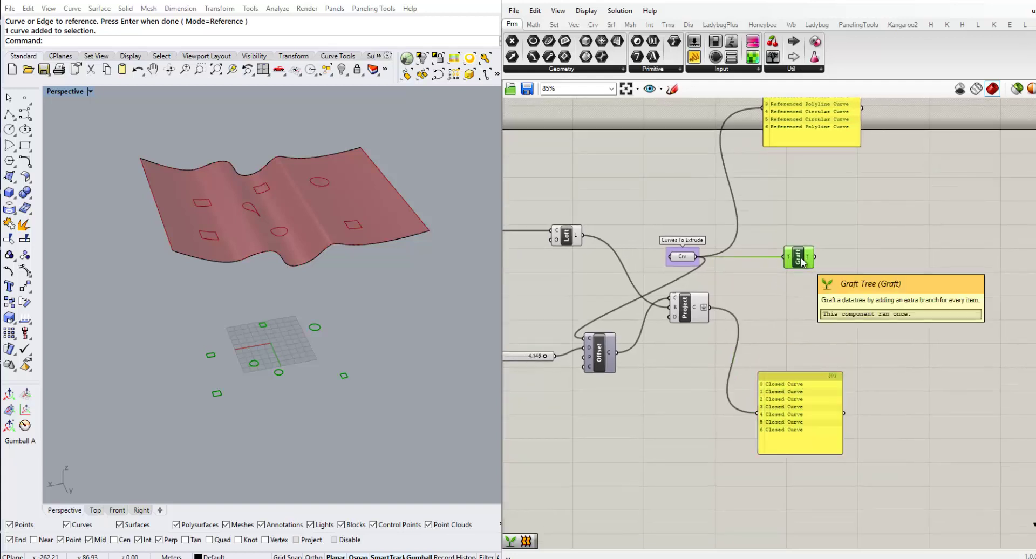
alt+drag(802, 261, 811, 335)
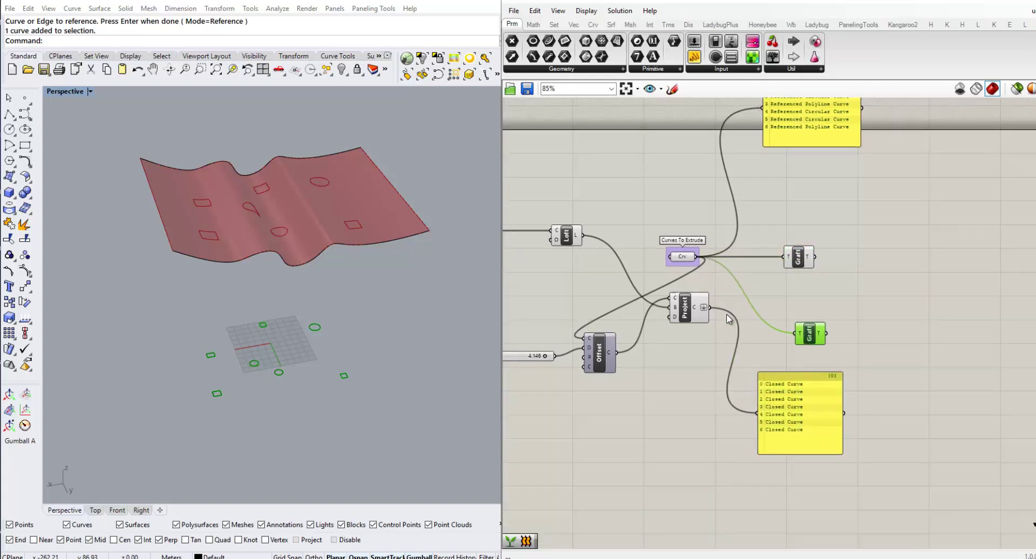
drag(711, 308, 801, 329)
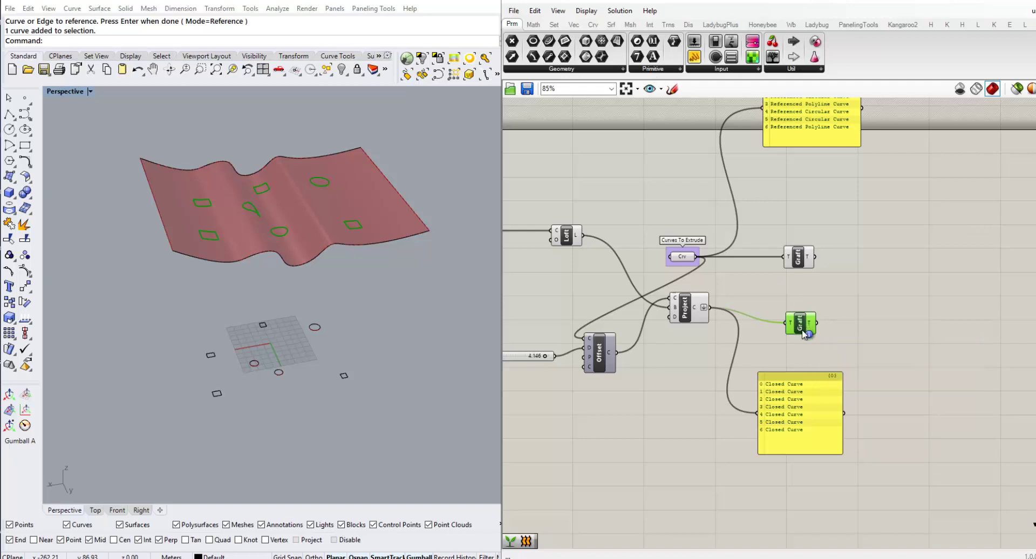
ctrl+alt+click(801, 324)
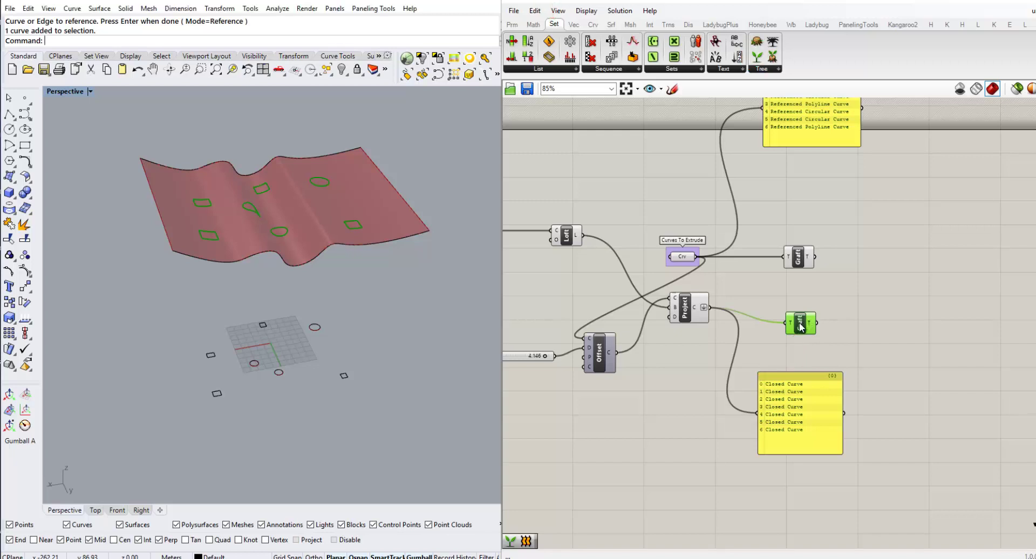
scroll(772, 306, down, 2)
scroll(819, 298, up, 2)
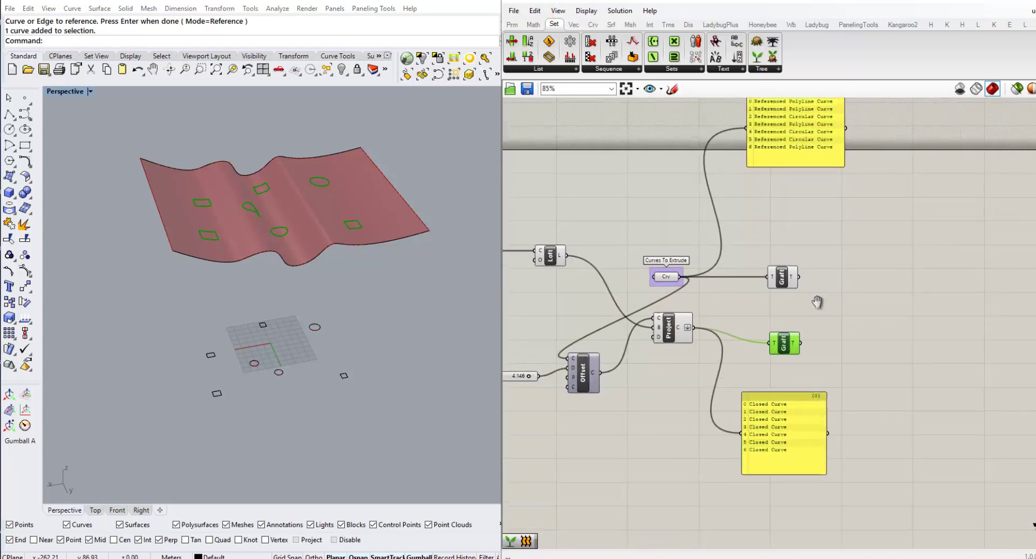
drag(788, 361, 786, 352)
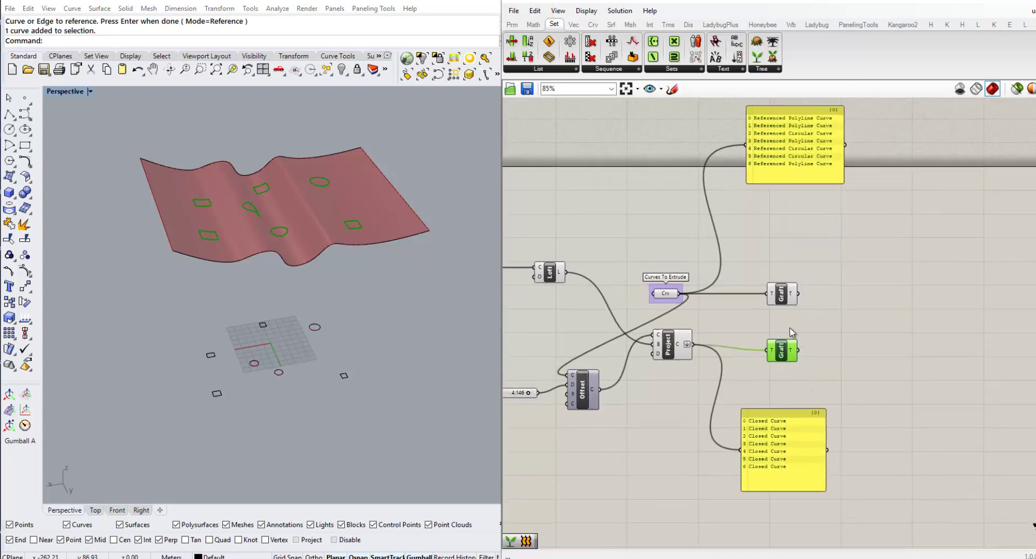
Duplicate the Curves To Extrude panel, feed it from the first Graft Tree, and enlarge it to show every branch.
click(791, 155)
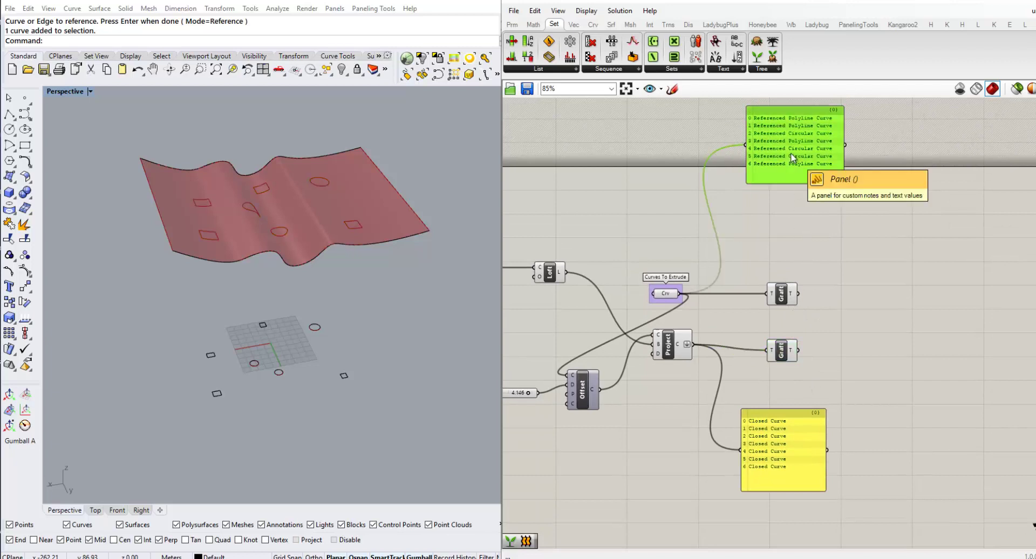
alt+drag(791, 153, 944, 264)
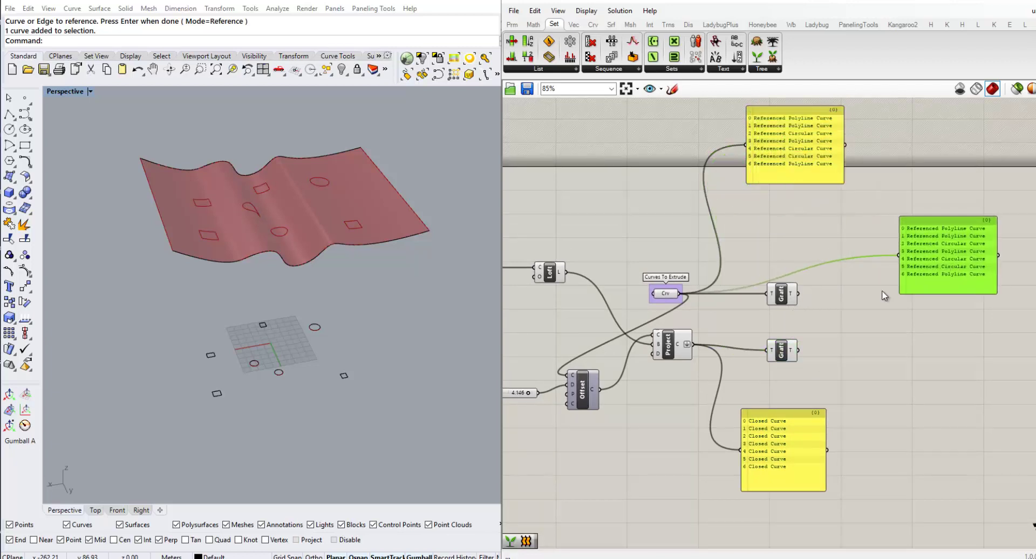
drag(798, 294, 900, 259)
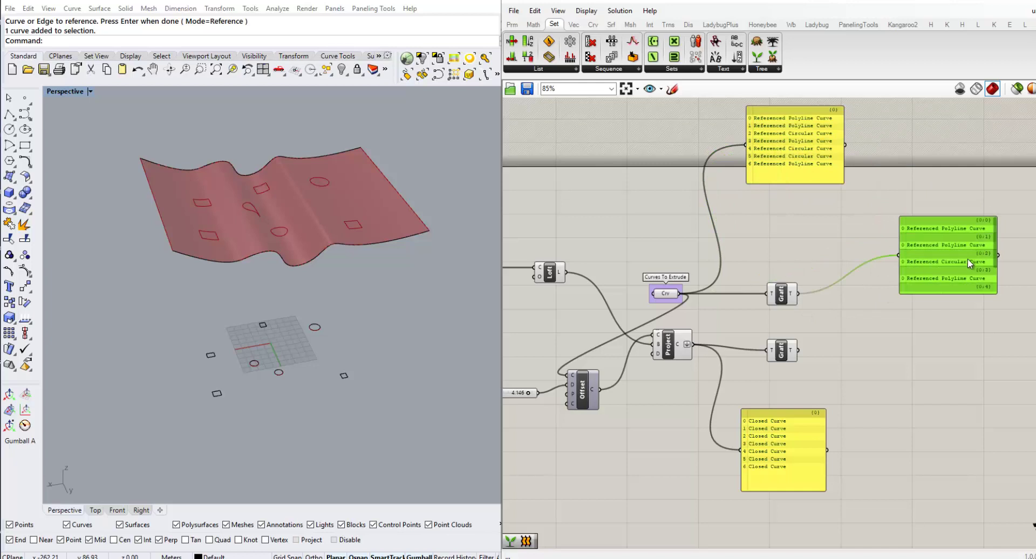
drag(967, 258, 940, 235)
drag(967, 270, 988, 320)
drag(914, 222, 885, 197)
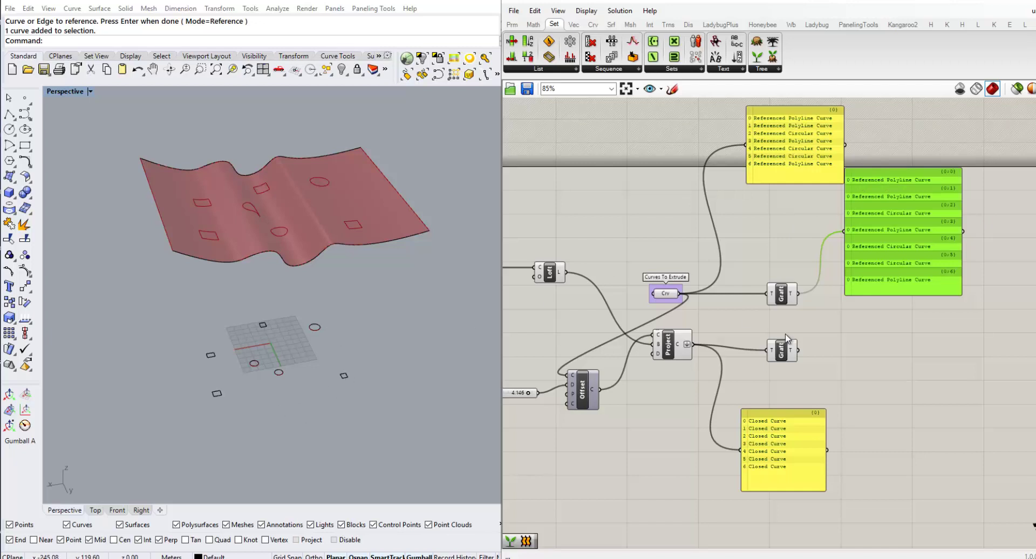
Duplicate the grafted Curves To Extrude panel below the original and feed the copy from the second Graft Tree.
right_drag(787, 339, 779, 312)
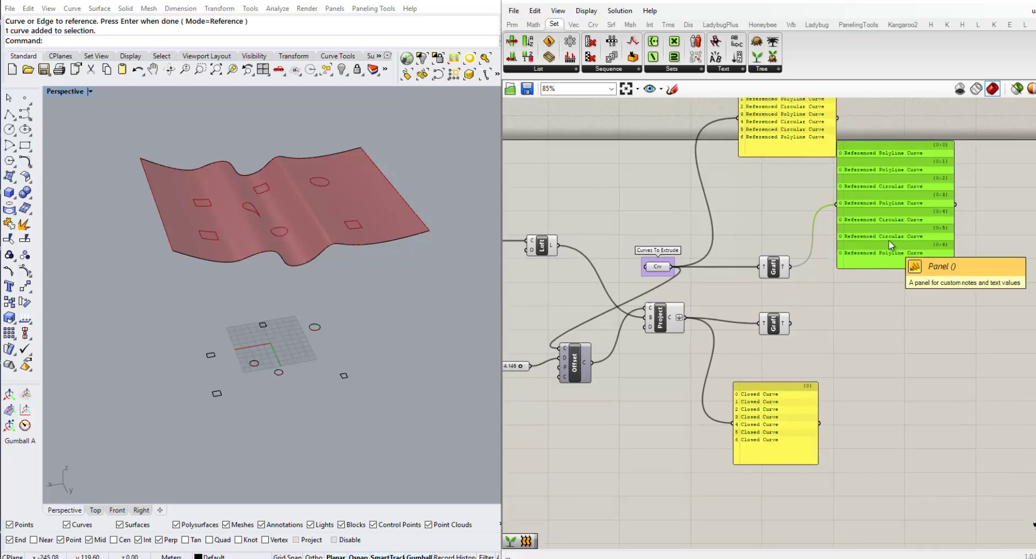
alt+drag(889, 241, 916, 451)
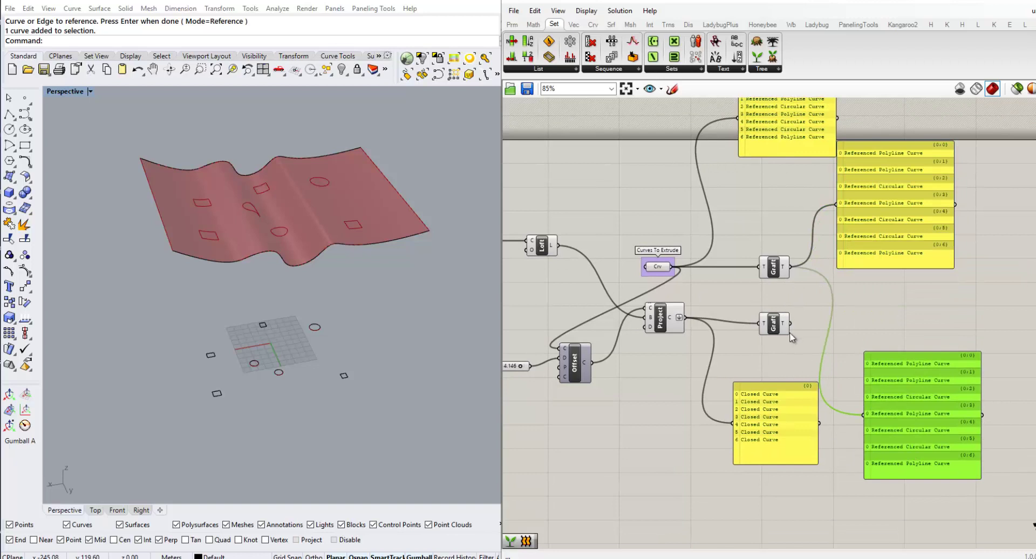
drag(864, 410, 865, 413)
right_drag(826, 429, 767, 395)
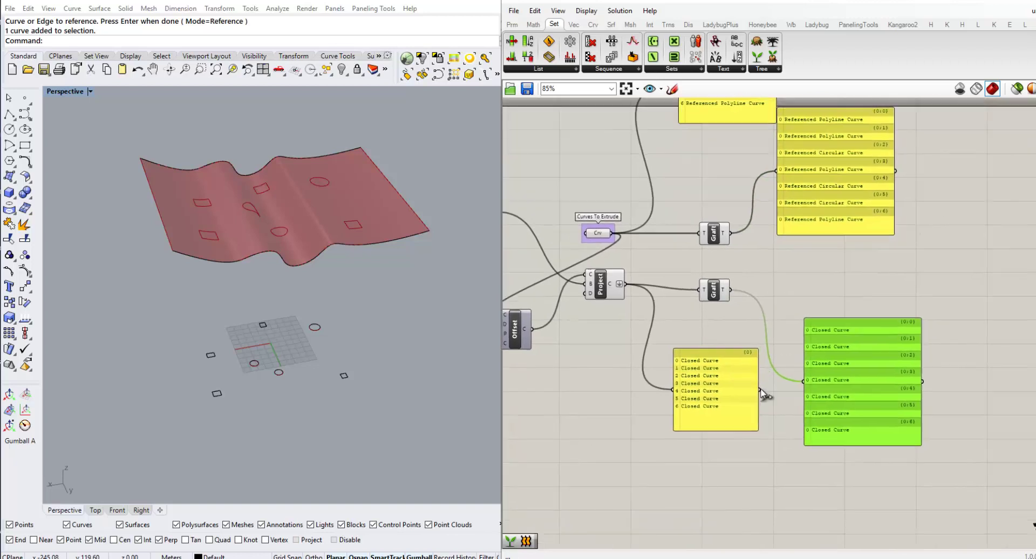
Move the two single-list panels outward and line up the grafted Project panel below the grafted Curves To Extrude panel.
scroll(760, 408, down, 1)
drag(730, 390, 724, 473)
drag(746, 147, 639, 108)
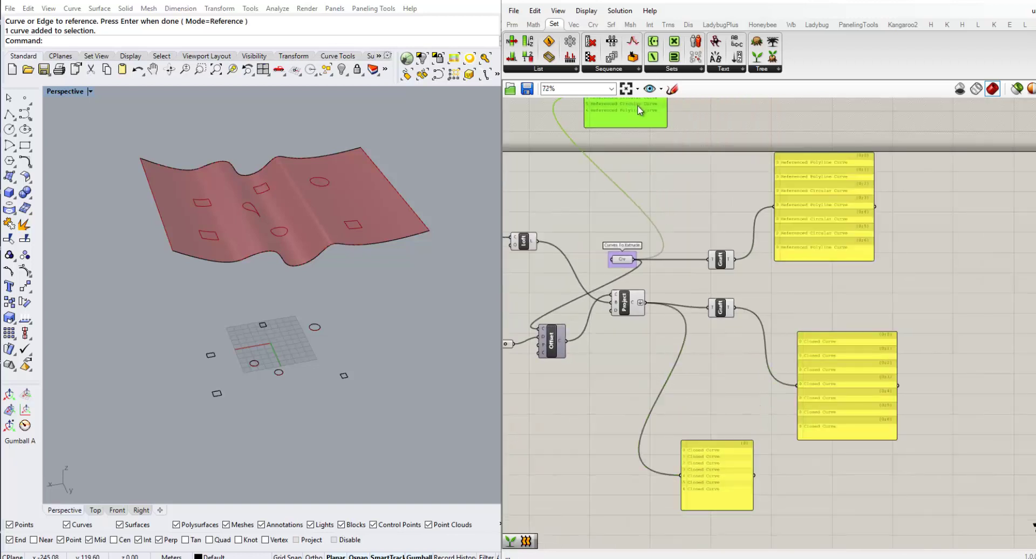
click(762, 293)
right_drag(762, 293, 713, 247)
scroll(777, 262, up, 1)
drag(787, 331, 777, 347)
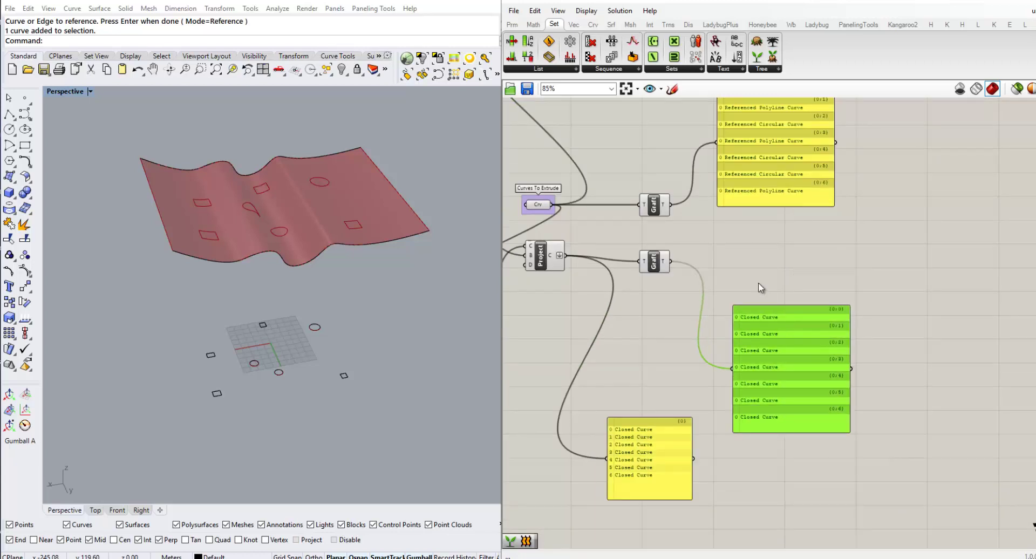
right_drag(759, 283, 784, 329)
drag(796, 383, 784, 376)
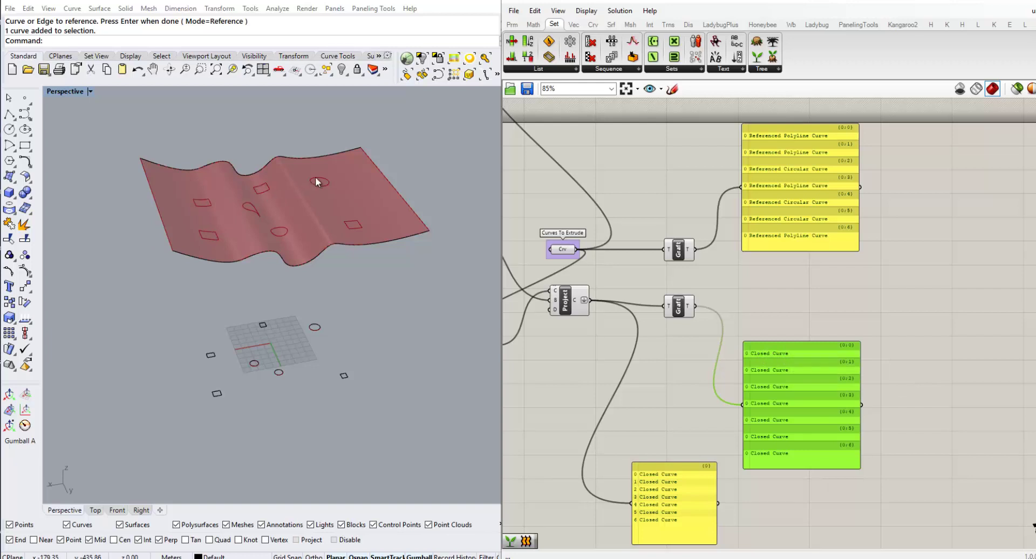
Spread the two grafted panels further apart vertically to leave free canvas beside the Graft Tree components.
scroll(675, 356, down, 2)
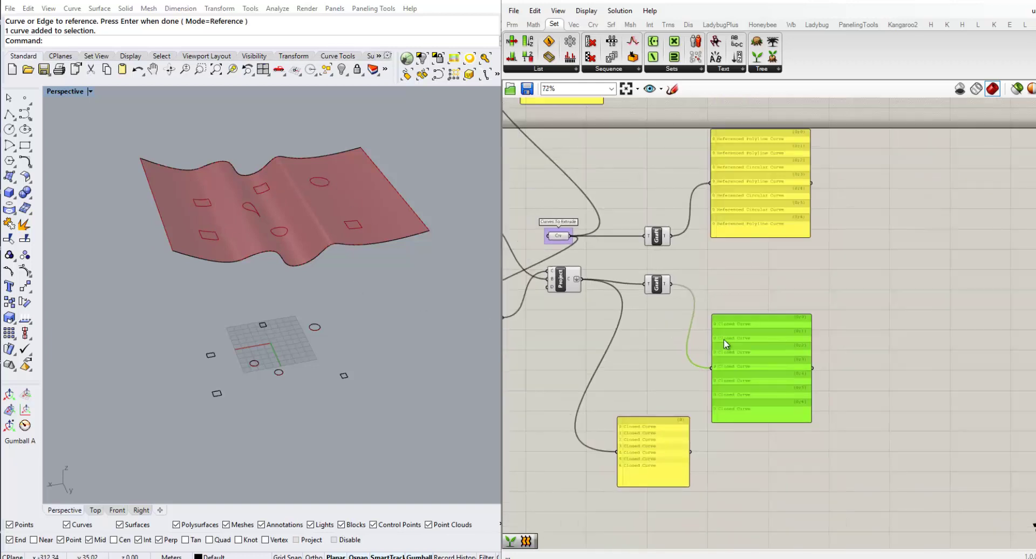
drag(724, 339, 721, 364)
click(740, 198)
drag(736, 216, 740, 197)
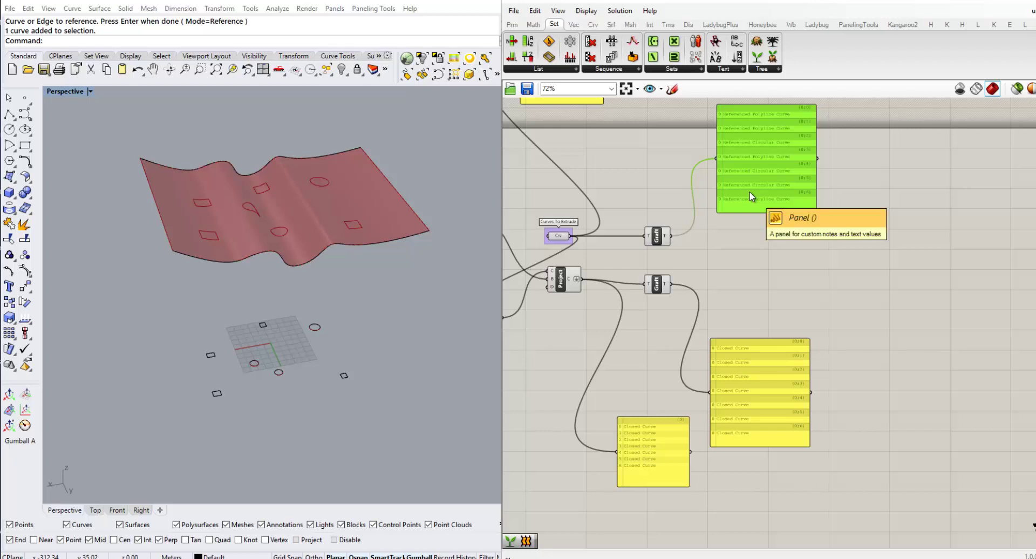
Examine the paired branches in a temporary, enlarged panel copy fed by both Graft Trees, and delete that panel.
alt+drag(751, 196, 872, 301)
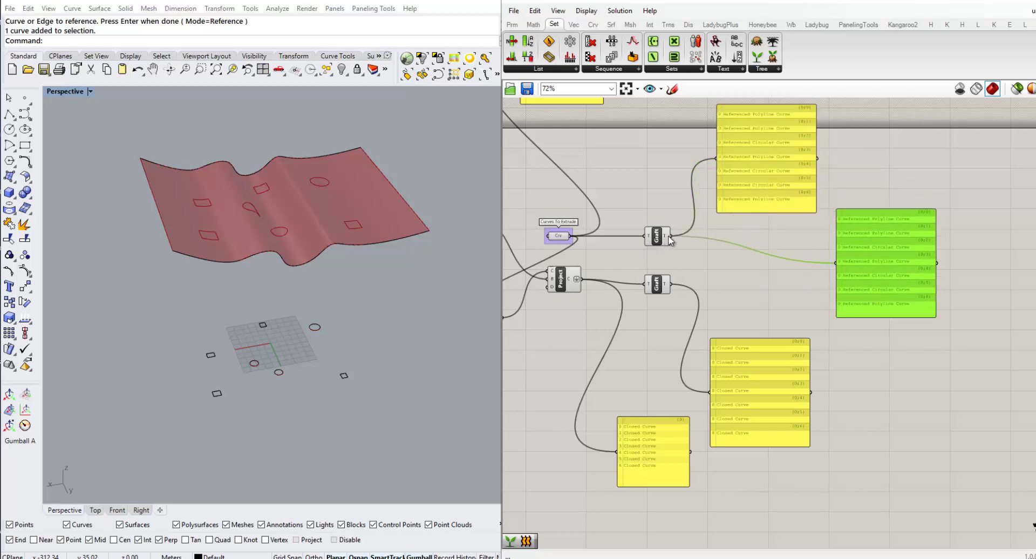
drag(670, 237, 837, 268)
drag(671, 283, 832, 264)
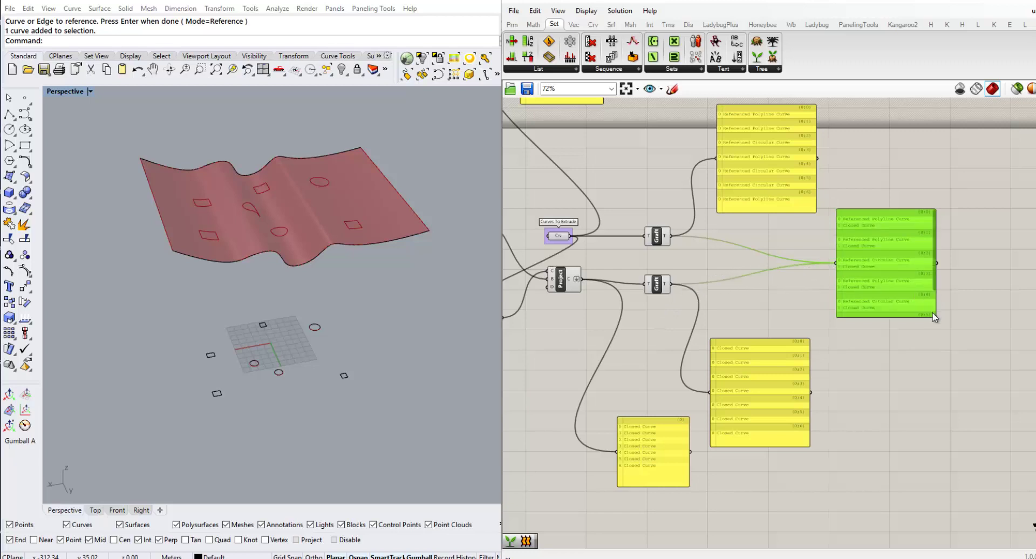
drag(937, 317, 957, 378)
scroll(813, 238, up, 3)
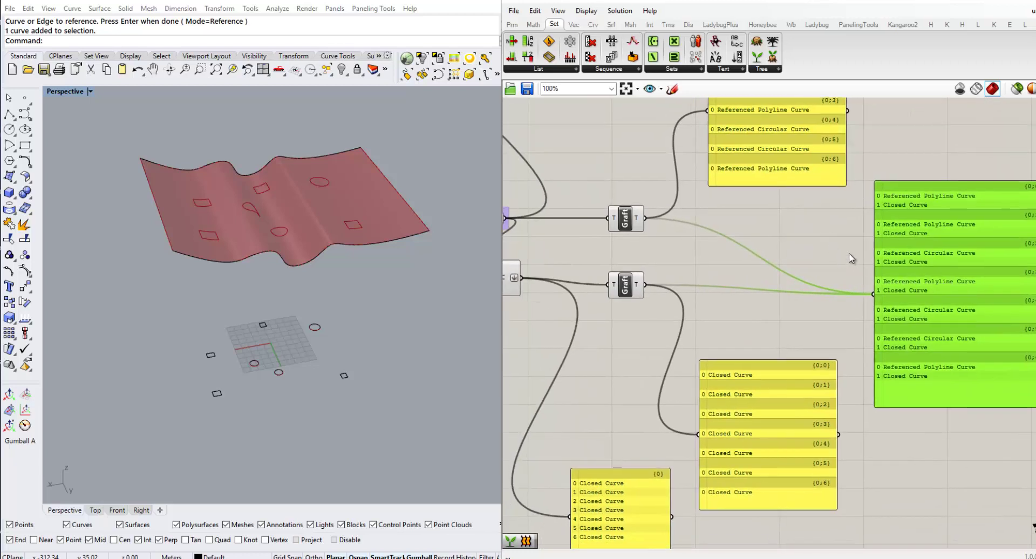
right_drag(849, 253, 837, 242)
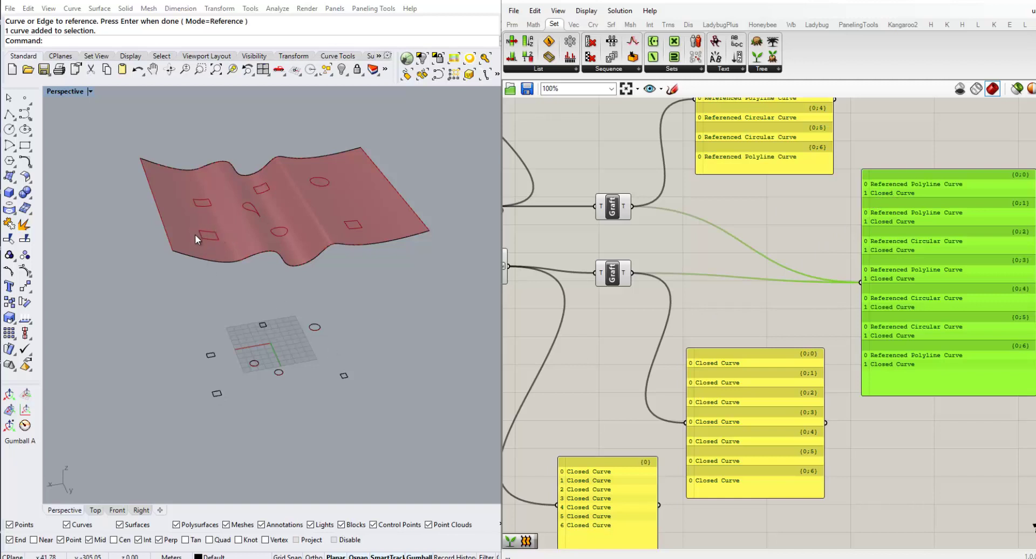
right_drag(842, 284, 841, 288)
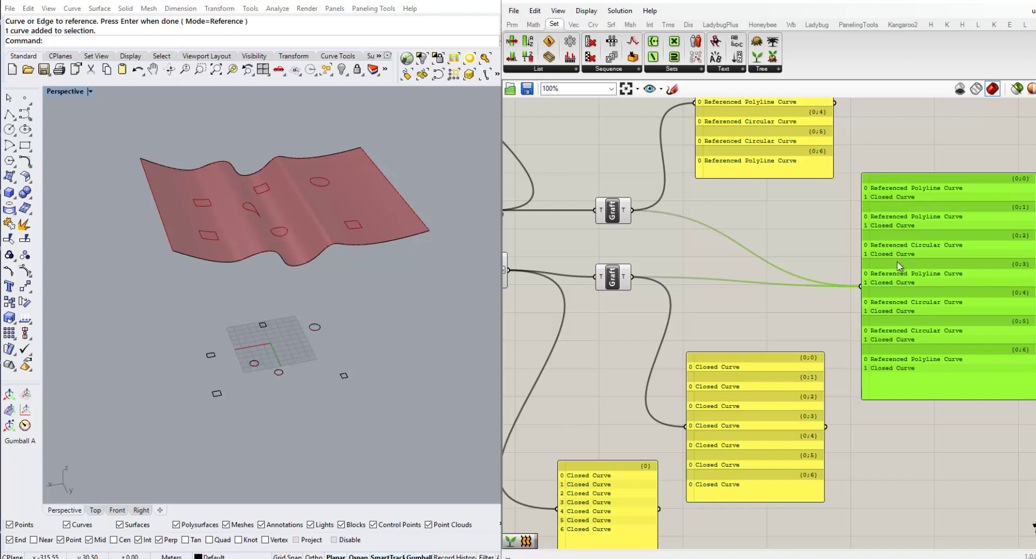
scroll(771, 248, down, 3)
scroll(851, 260, up, 1)
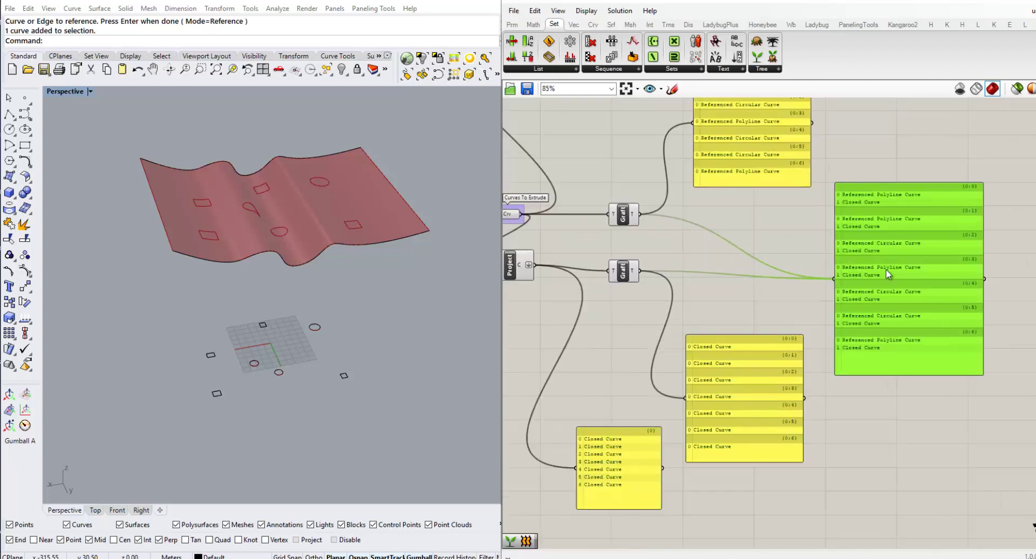
key(Delete)
Add a Loft component beside the Graft Trees and feed both grafted outputs into its Curves input.
right_drag(688, 265, 721, 264)
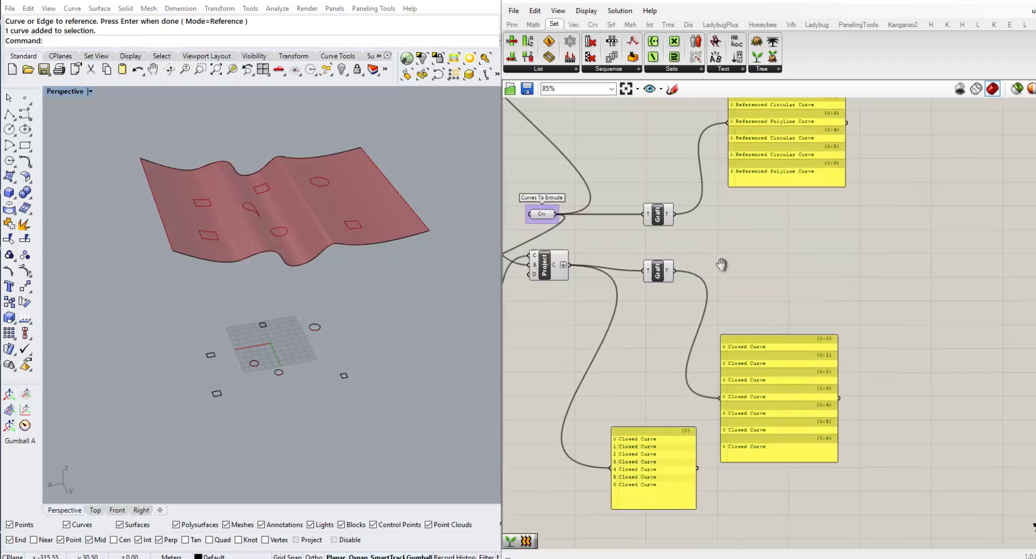
click(612, 25)
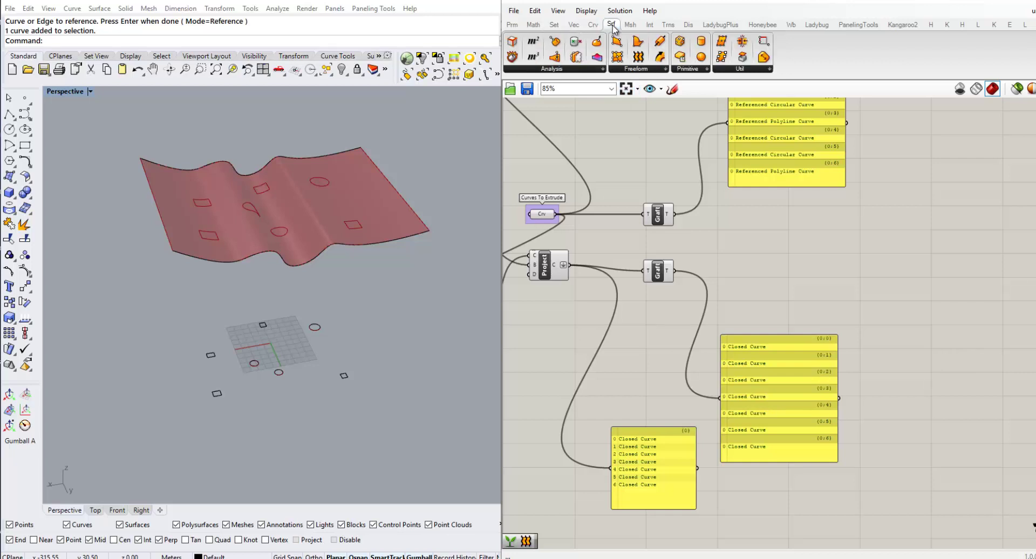
drag(637, 56, 791, 243)
drag(674, 215, 773, 237)
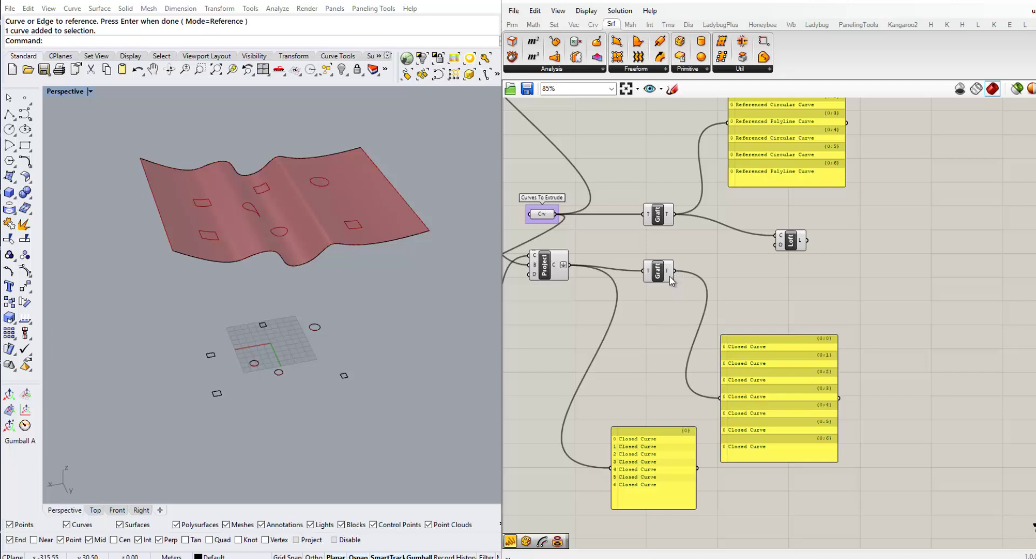
shift+drag(738, 257, 774, 239)
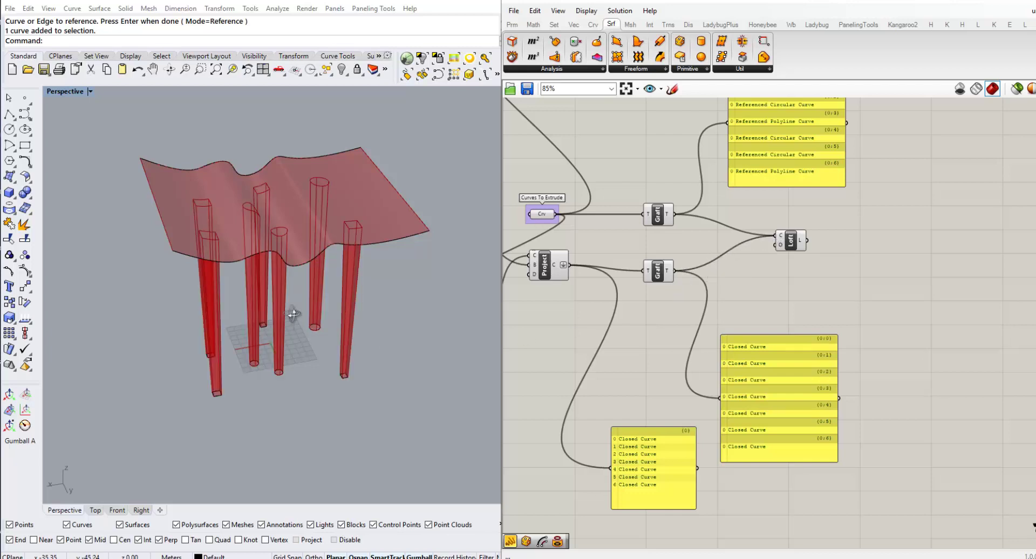
Examine the lofted tapered columns beneath the surface from several angles.
mouse_move(290, 312)
right_down()
mouse_move(325, 287)
mouse_move(340, 291)
mouse_move(337, 304)
mouse_move(296, 300)
right_up()
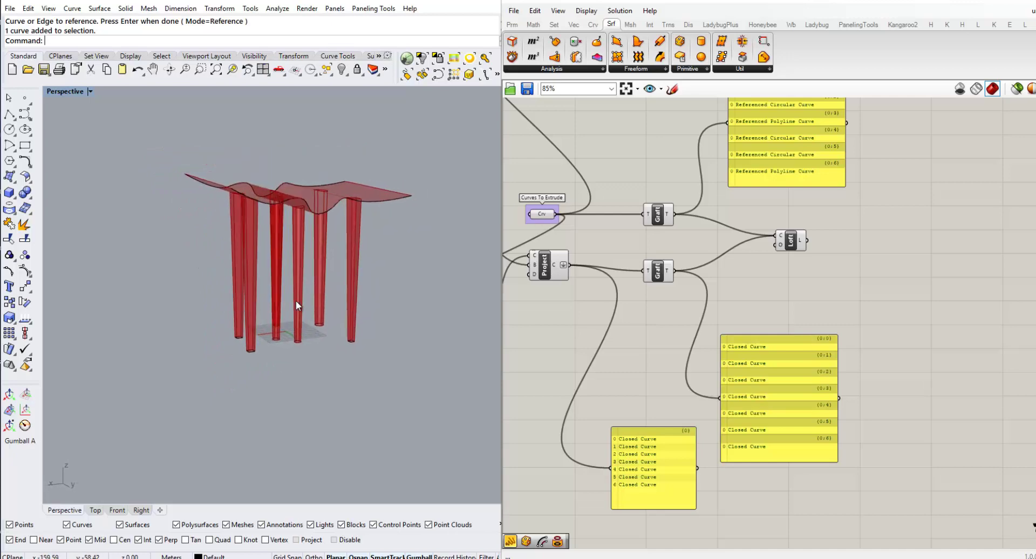
scroll(277, 245, up, 3)
mouse_move(278, 247)
right_down()
mouse_move(303, 240)
mouse_move(296, 249)
right_up()
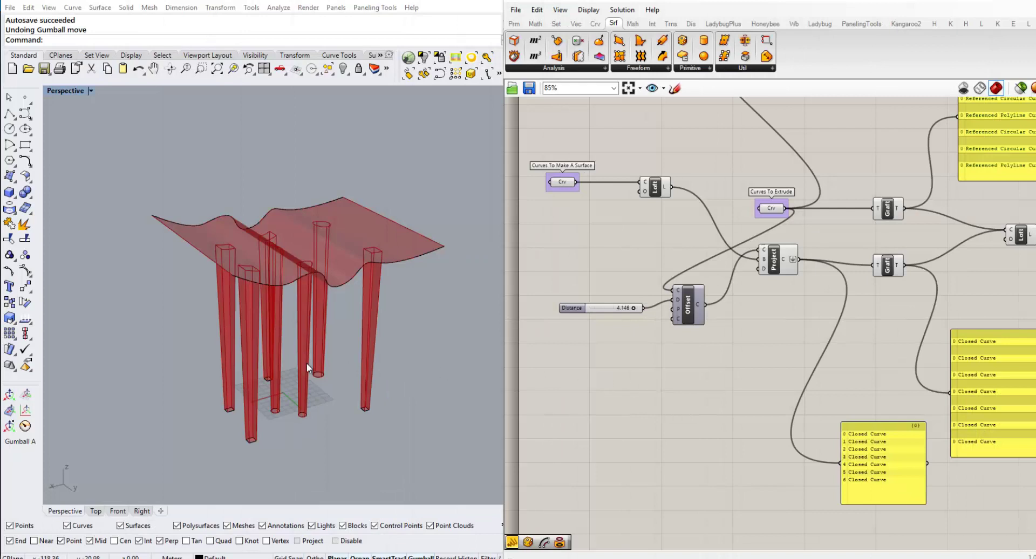
mouse_move(316, 333)
right_down()
mouse_move(347, 324)
mouse_move(326, 342)
mouse_move(333, 332)
mouse_move(322, 330)
right_up()
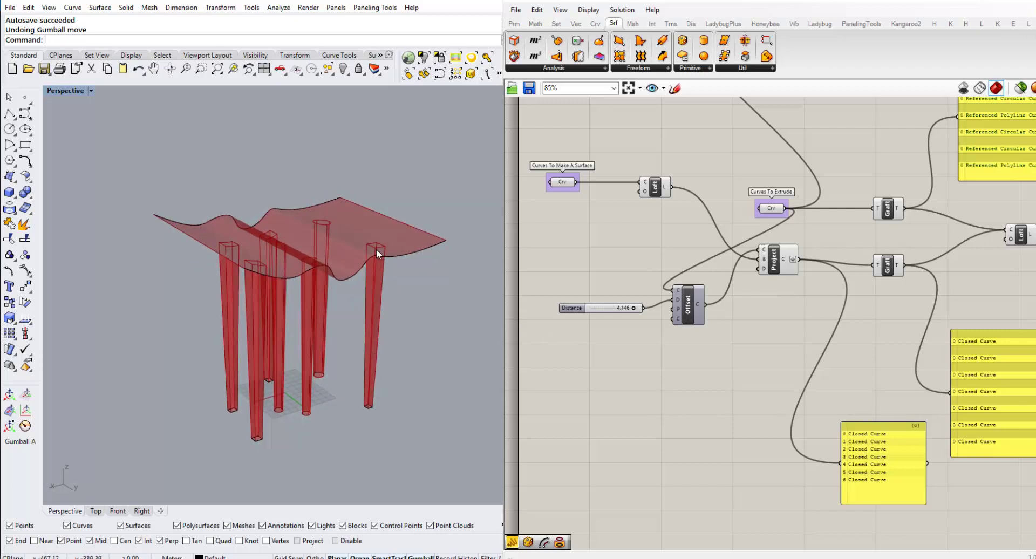
right_drag(368, 309, 358, 305)
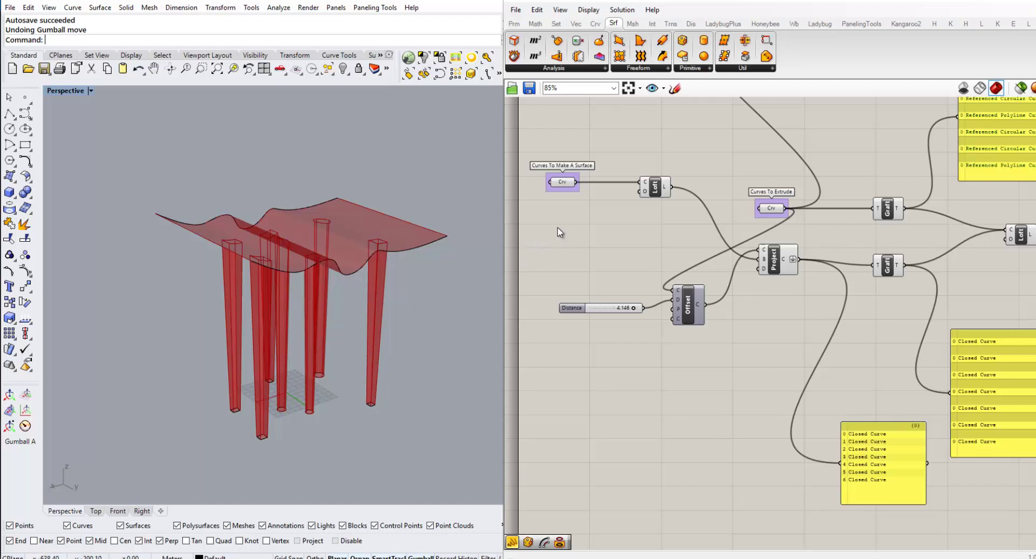
Highlight the curves referenced by the Curves To Make A Surface parameter and review its curve-setting options.
scroll(556, 183, up, 1)
click(562, 186)
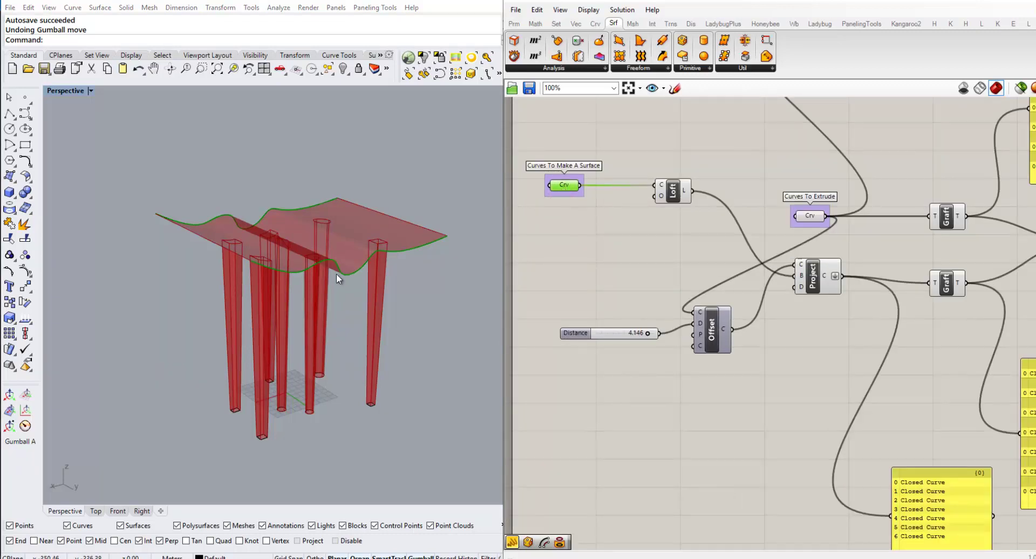
right_drag(336, 274, 448, 241)
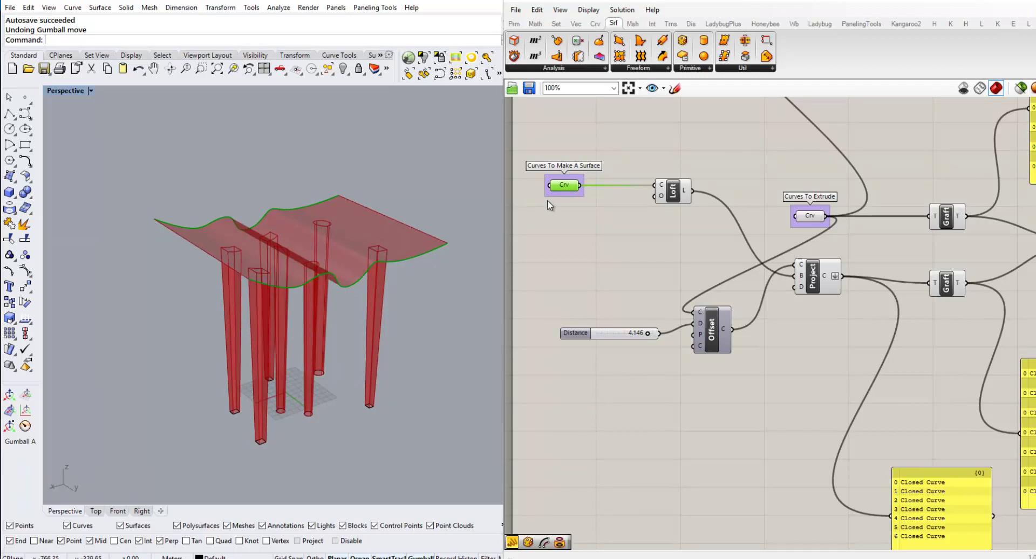
right_click(566, 189)
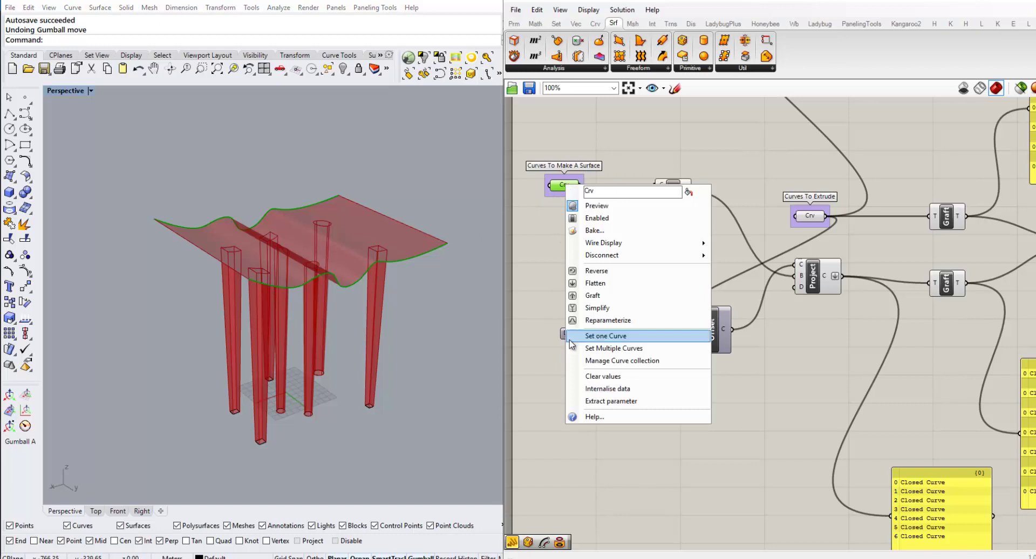
click(529, 232)
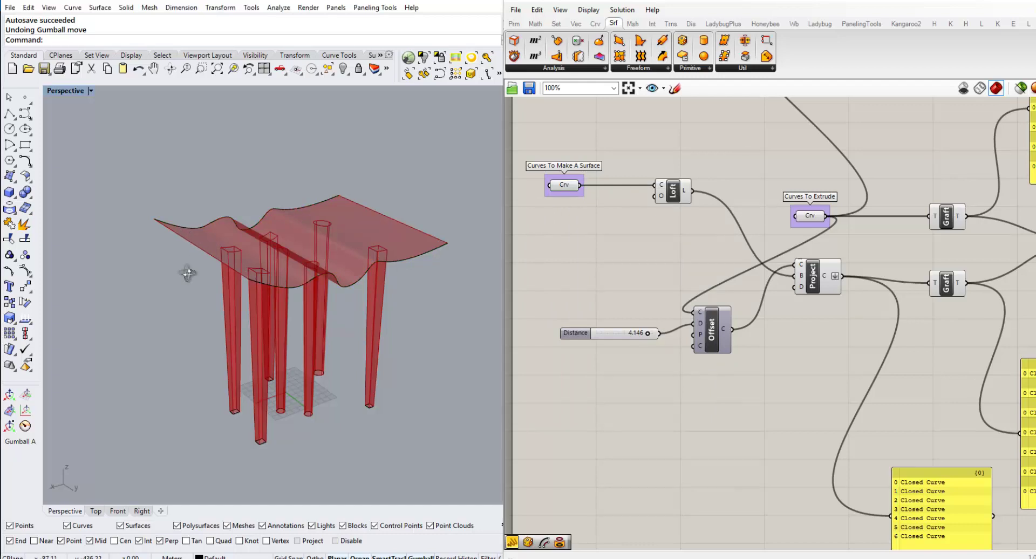
right_drag(187, 270, 215, 281)
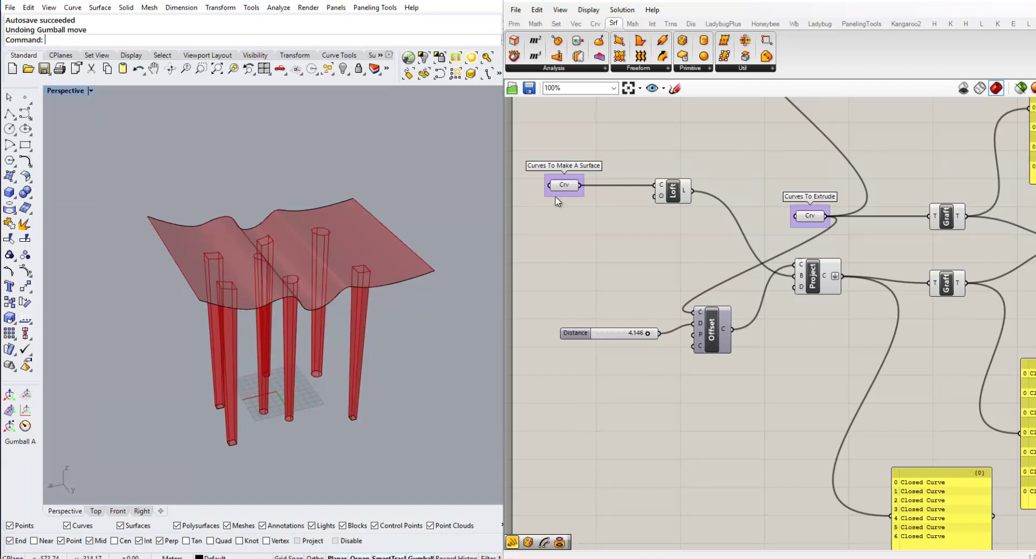
mouse_move(567, 191)
right_drag(248, 284, 276, 249)
Bake the column Loft into the Rhino model on Layer 01.
right_drag(687, 367, 652, 347)
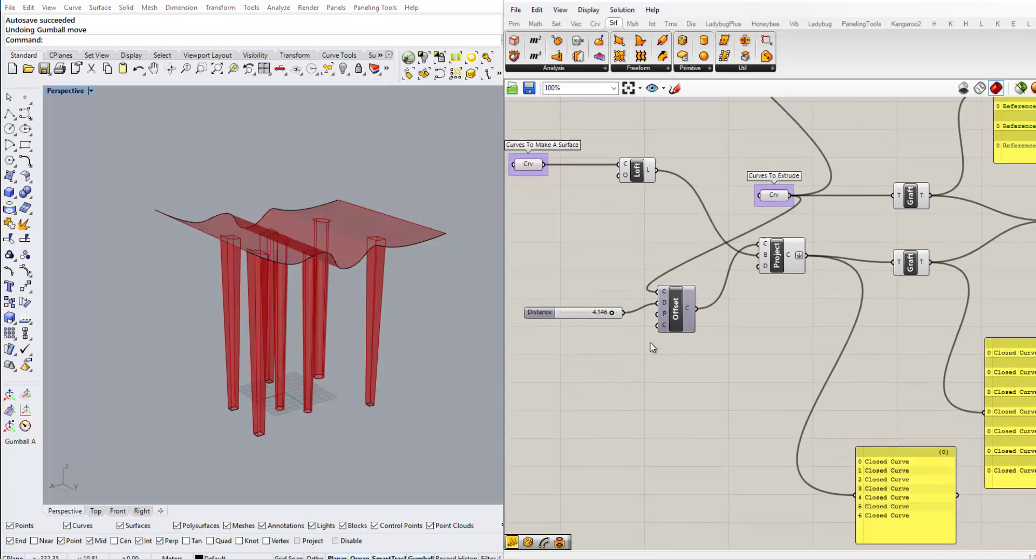
scroll(656, 350, down, 4)
scroll(917, 289, up, 3)
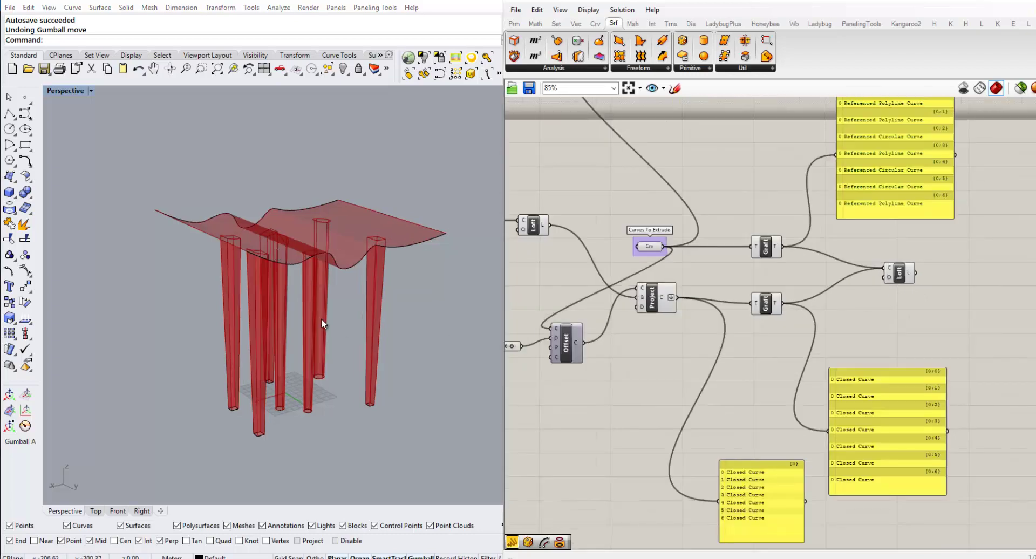
mouse_move(321, 320)
right_down()
mouse_move(304, 313)
mouse_move(315, 309)
mouse_move(332, 331)
mouse_move(323, 330)
right_up()
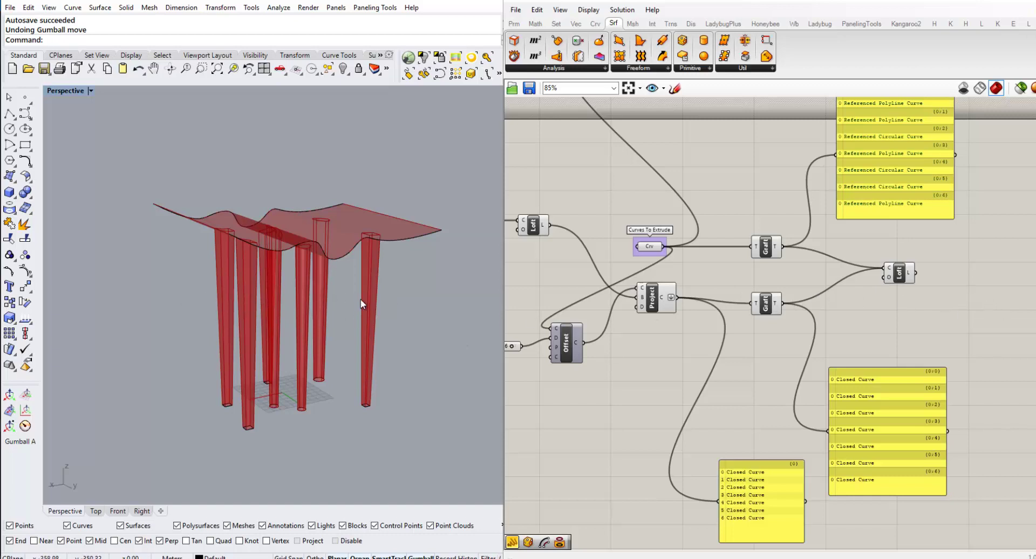
click(906, 276)
right_click(903, 276)
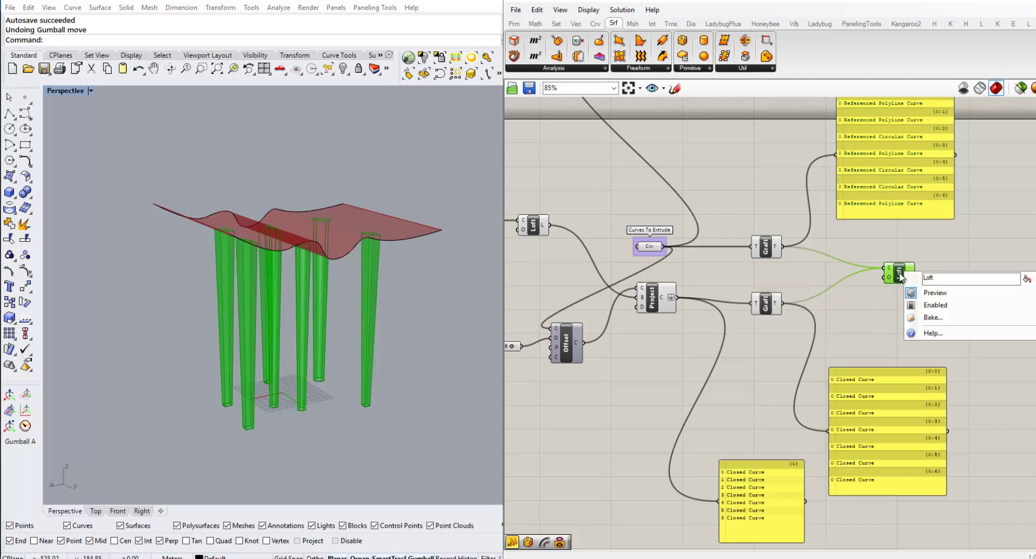
click(930, 317)
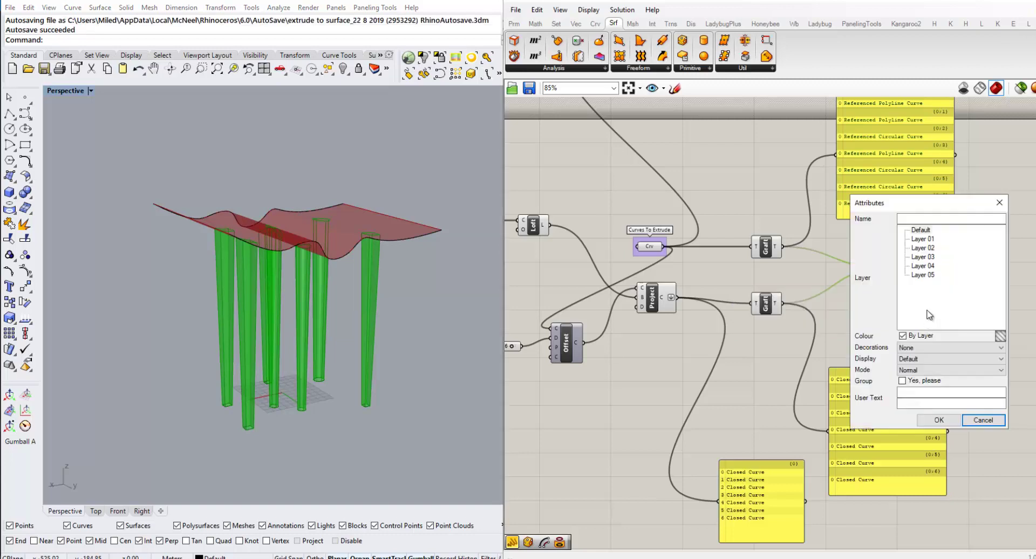
click(922, 239)
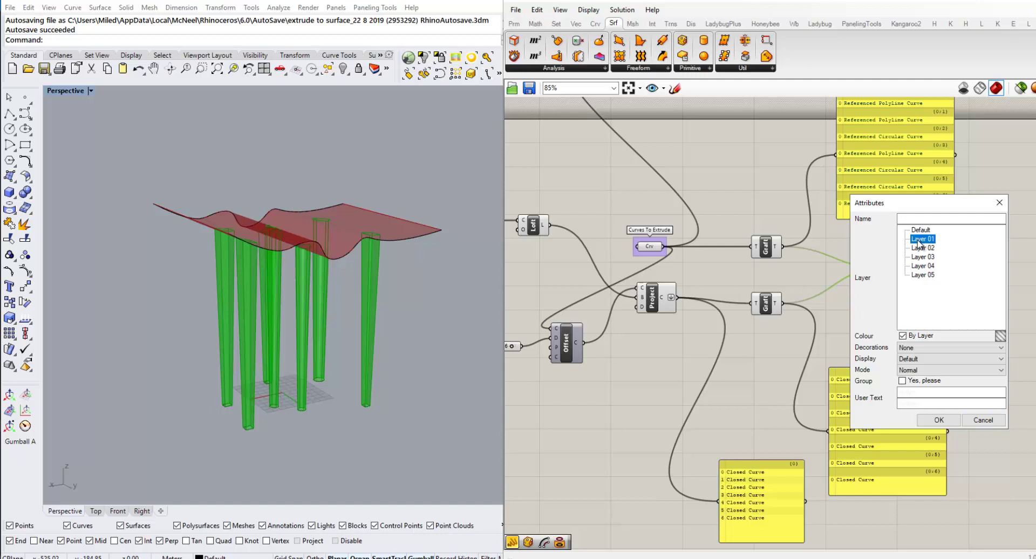
click(939, 420)
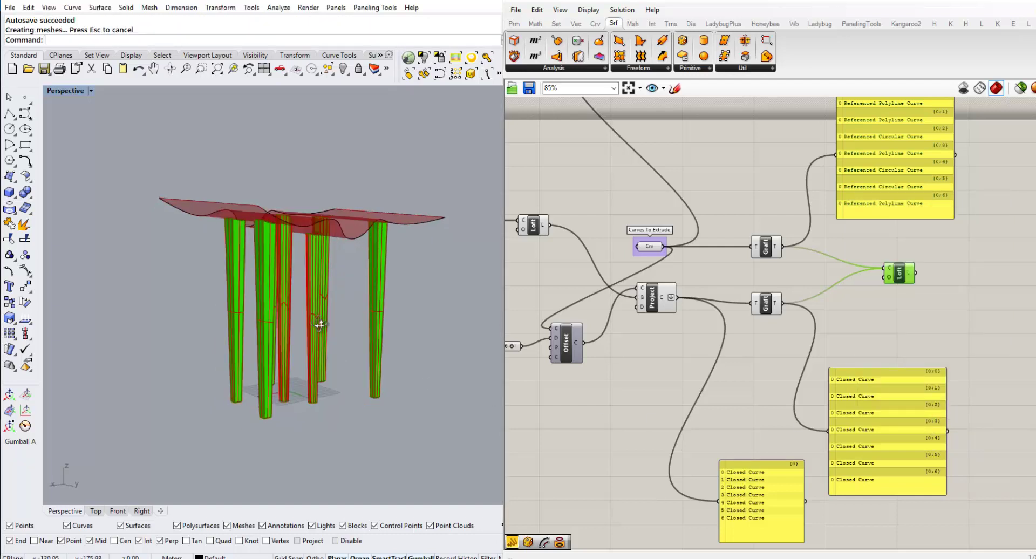
Move the seven baked columns out from under the surface to a clear spot beside it.
right_drag(320, 324, 328, 322)
drag(456, 306, 202, 277)
scroll(287, 304, down, 4)
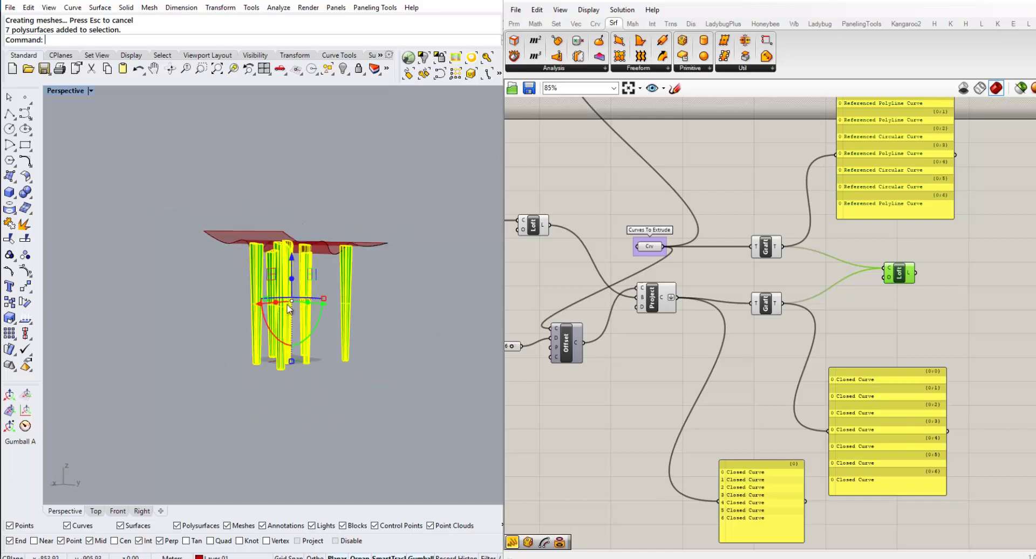
right_drag(288, 308, 299, 384)
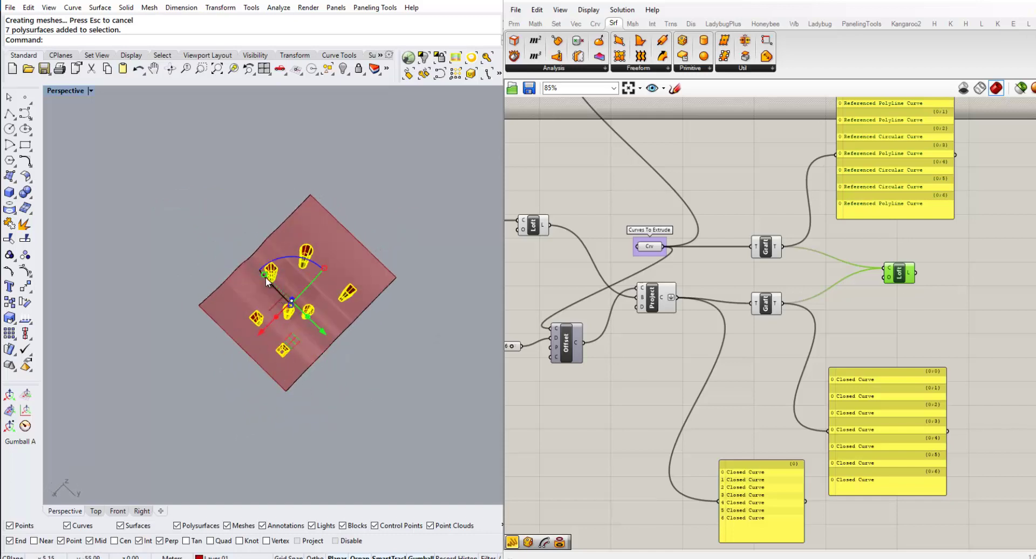
drag(291, 337, 156, 426)
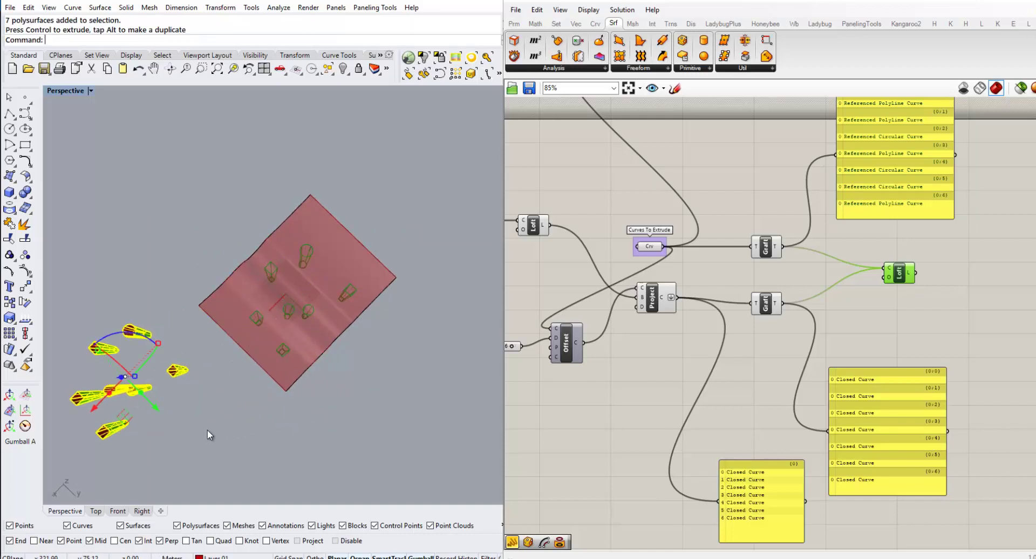
right_drag(207, 430, 225, 325)
click(295, 368)
Compare the baked columns with the live column preview beneath the surface from several angles.
scroll(243, 388, down, 3)
scroll(246, 378, up, 7)
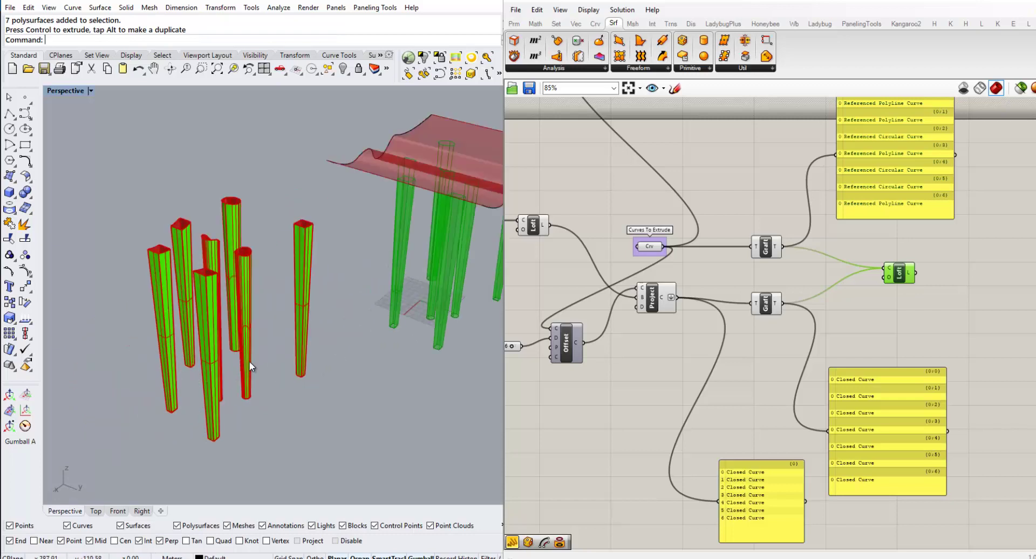
right_drag(250, 361, 210, 338)
scroll(163, 303, down, 4)
right_drag(344, 302, 371, 290)
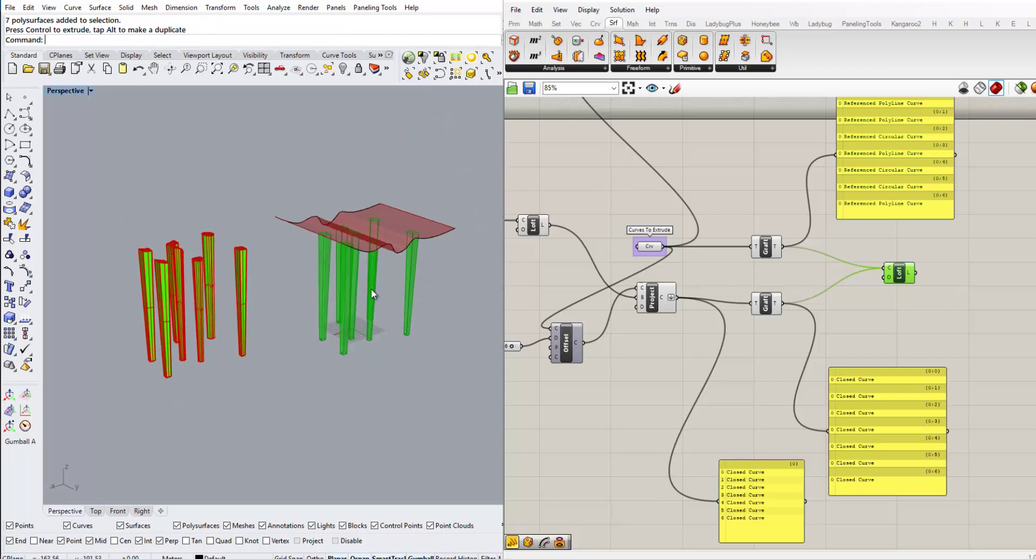
scroll(298, 330, down, 4)
scroll(324, 307, up, 8)
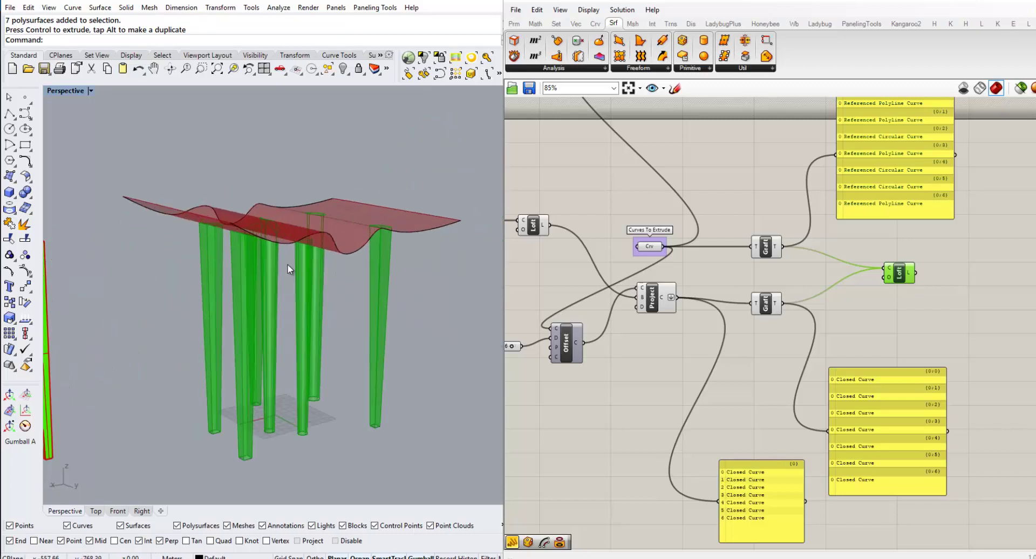
right_drag(274, 269, 278, 267)
scroll(280, 271, down, 5)
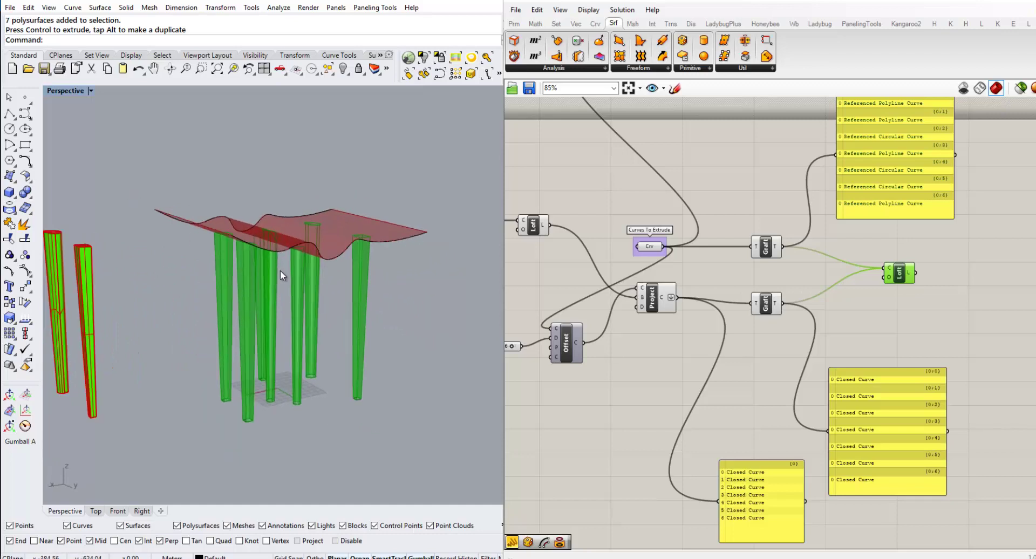
mouse_move(257, 281)
right_down()
mouse_move(262, 296)
mouse_move(255, 286)
mouse_move(269, 285)
mouse_move(210, 232)
right_up()
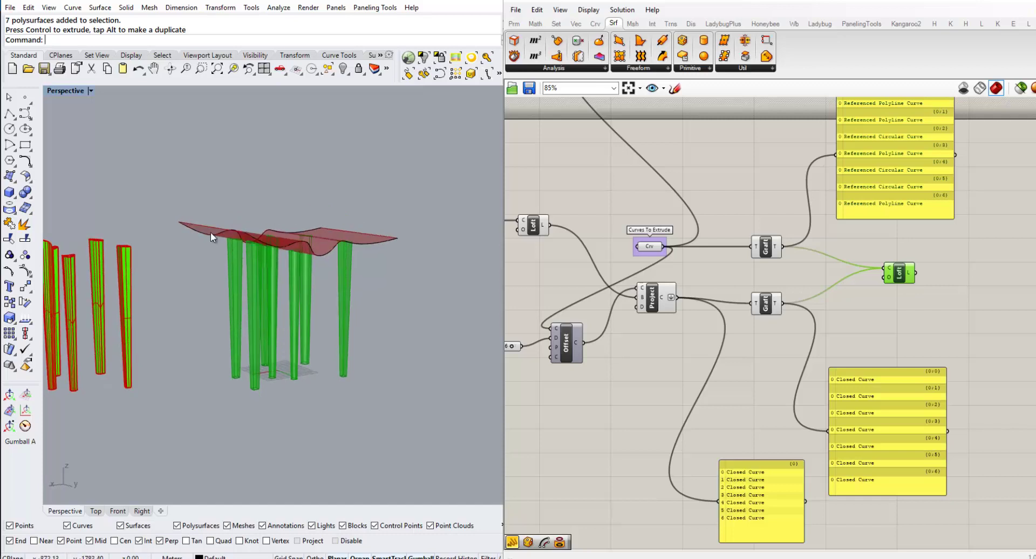
Raise both surface-defining curves vertically so the lofted surface sits higher above the ground curves.
drag(393, 271, 222, 174)
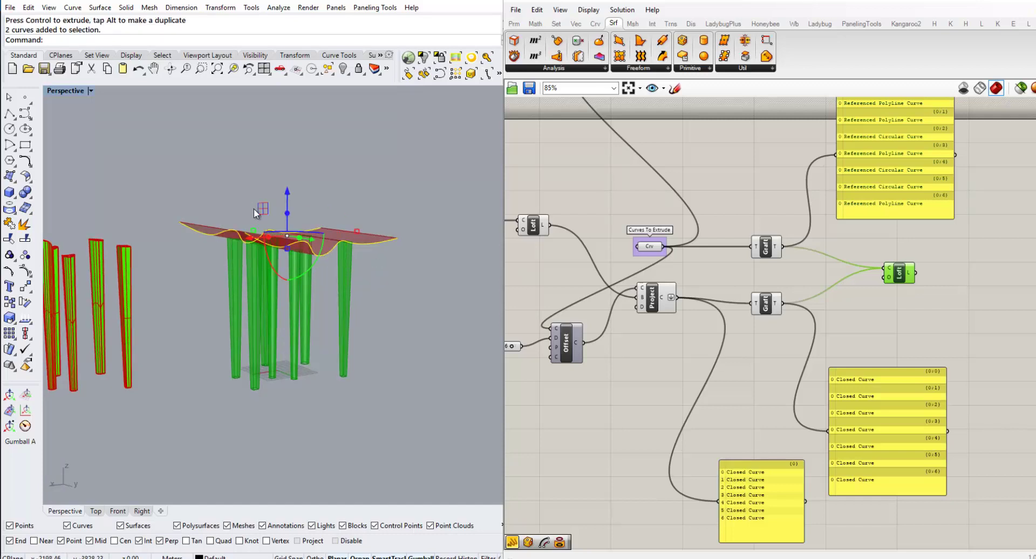
mouse_move(222, 230)
right_down()
mouse_move(278, 281)
mouse_move(248, 214)
right_up()
drag(287, 194, 288, 136)
right_drag(295, 233, 296, 253)
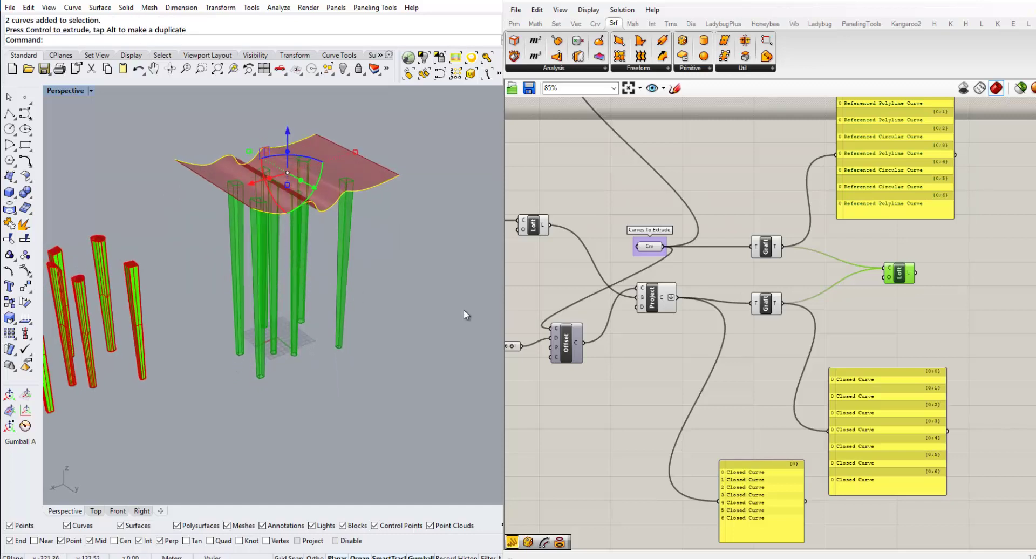
Set the Distance slider feeding the Offset component to 4.637.
right_drag(552, 298, 649, 295)
scroll(577, 358, up, 3)
right_drag(354, 317, 304, 308)
right_click(302, 303)
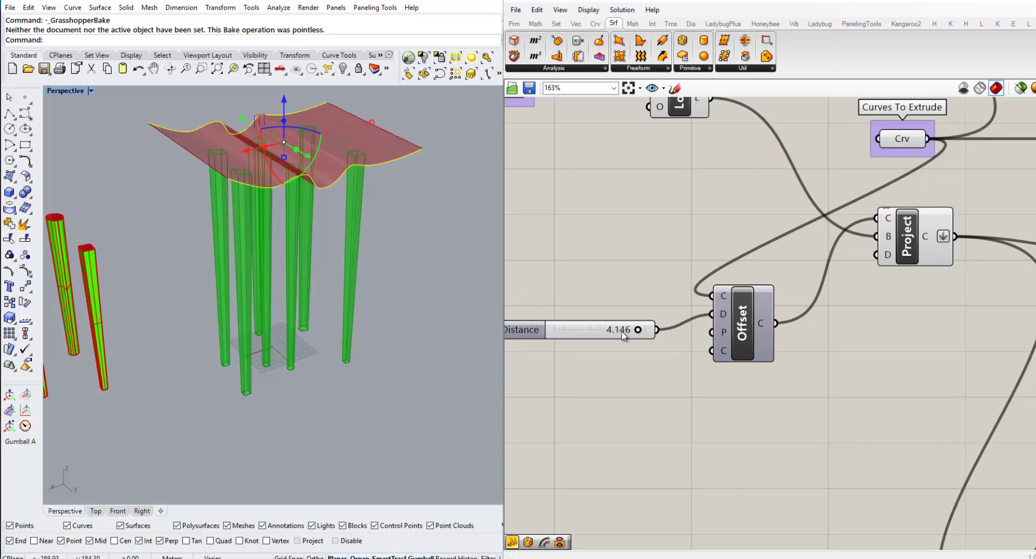
mouse_move(638, 330)
mouse_down()
mouse_move(602, 332)
mouse_move(653, 326)
mouse_up()
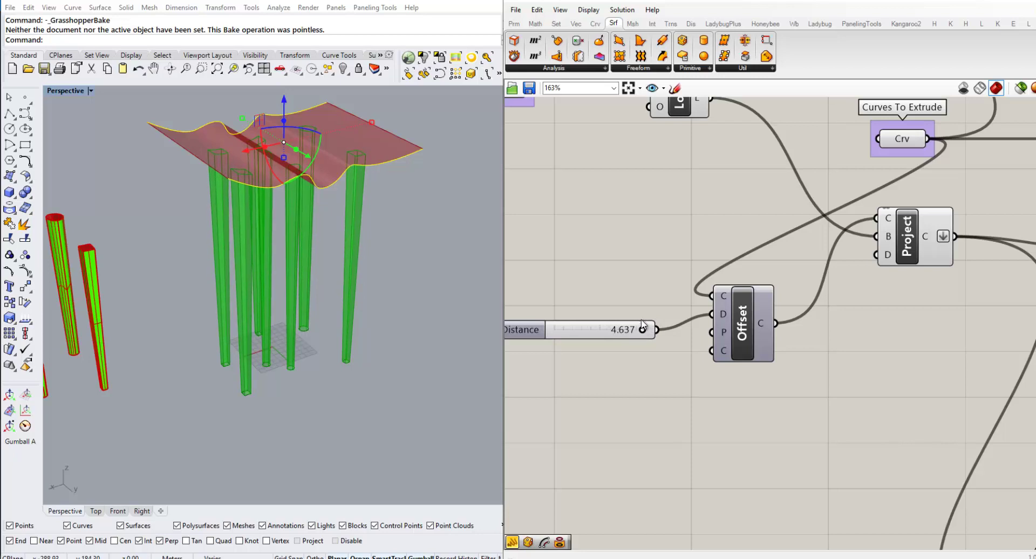
Raise only one of the two surface-defining curves vertically to tilt the lofted surface.
right_drag(261, 299, 329, 259)
click(339, 159)
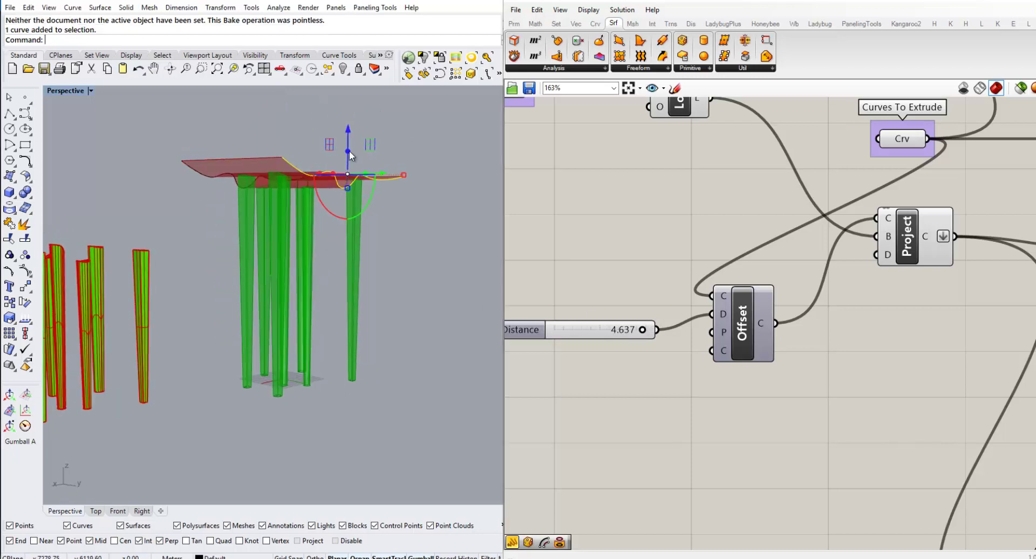
drag(350, 137, 351, 104)
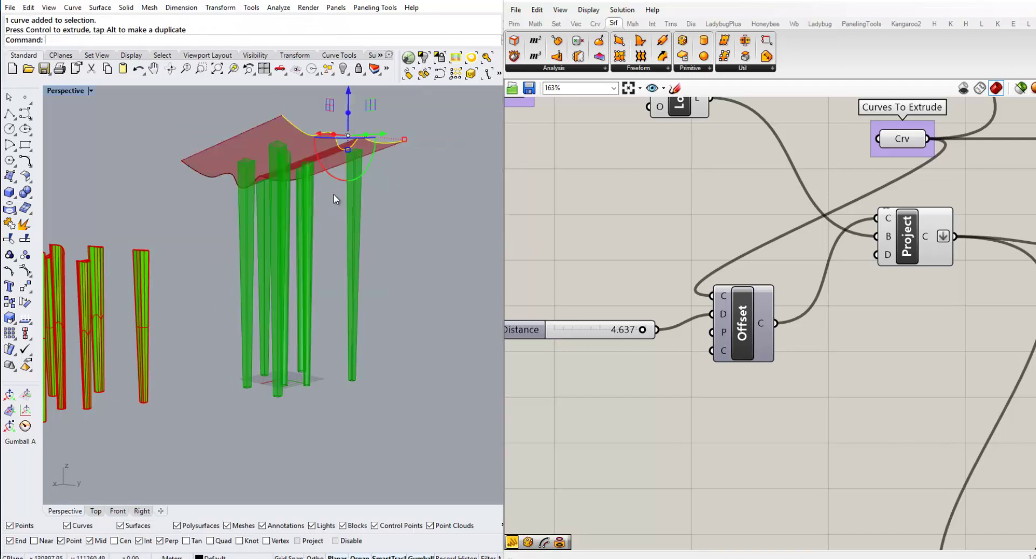
Move the foremost column's ground curve farther outward from the other base curves.
right_drag(333, 195, 305, 239)
click(279, 370)
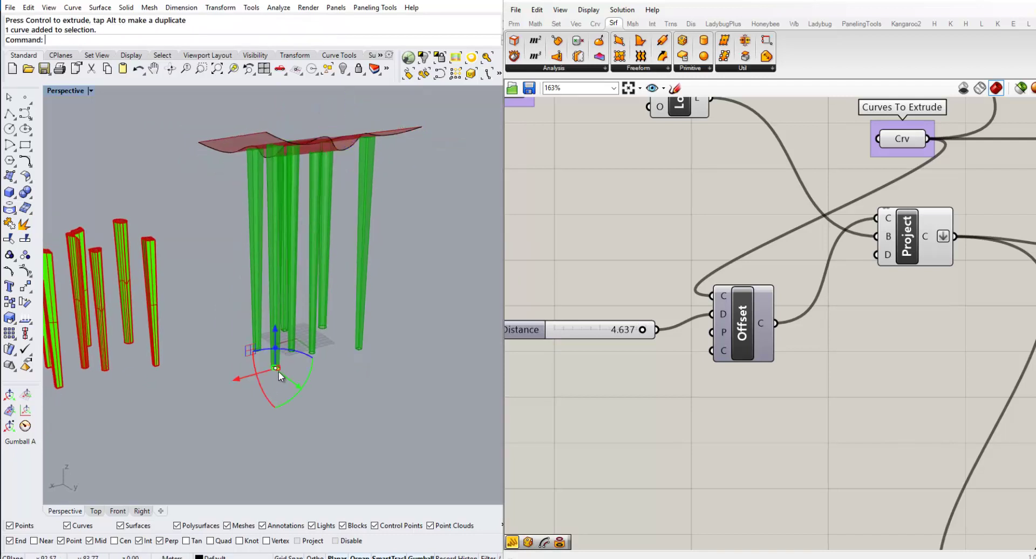
drag(322, 381, 272, 404)
right_drag(272, 403, 277, 478)
drag(270, 405, 271, 425)
right_drag(271, 426, 311, 303)
Bake the updated column Loft into the Rhino model on Layer 01.
click(596, 401)
scroll(596, 401, down, 5)
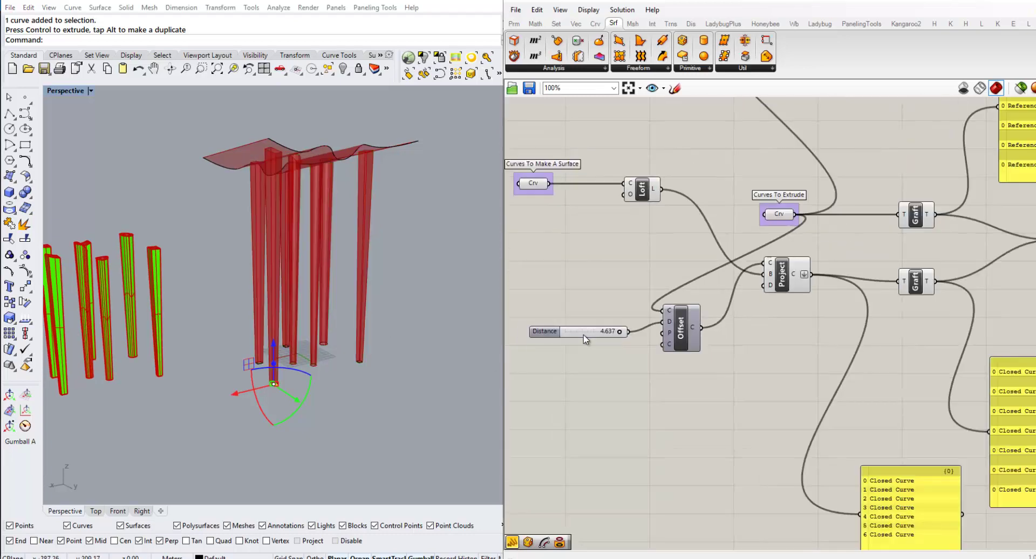
scroll(932, 307, up, 4)
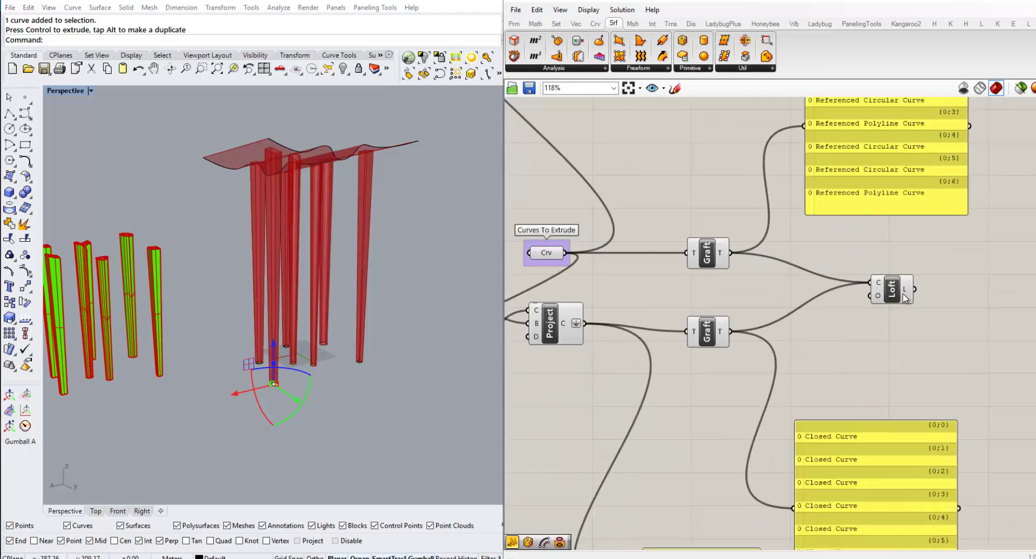
click(893, 290)
right_click(895, 292)
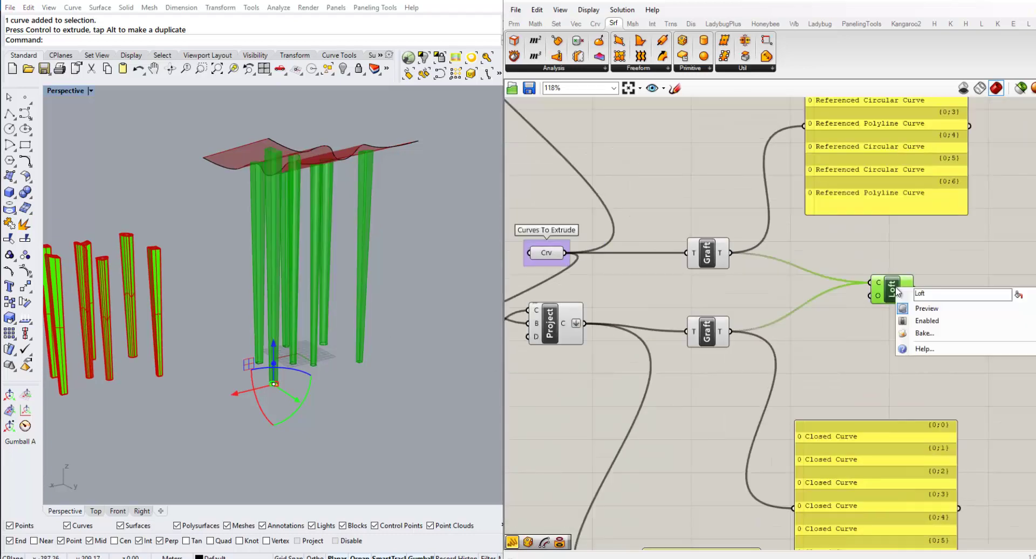
click(928, 334)
click(923, 261)
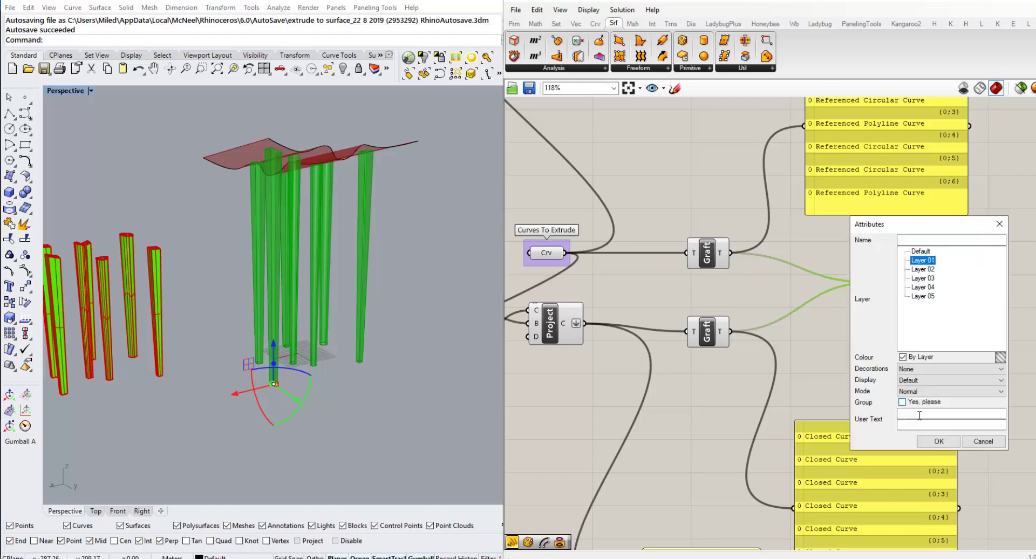
click(939, 441)
Move the newly baked set of columns clear of the surface, on the side opposite the first baked set.
drag(414, 283, 214, 238)
right_drag(214, 239, 287, 273)
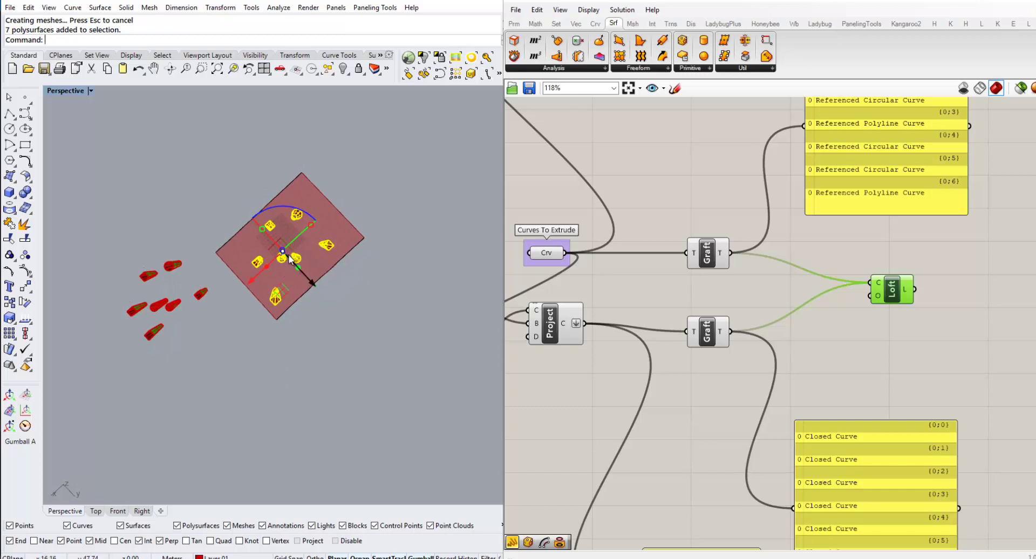
scroll(301, 250, up, 5)
drag(273, 288, 402, 436)
click(332, 429)
scroll(306, 339, down, 4)
right_drag(304, 341, 309, 227)
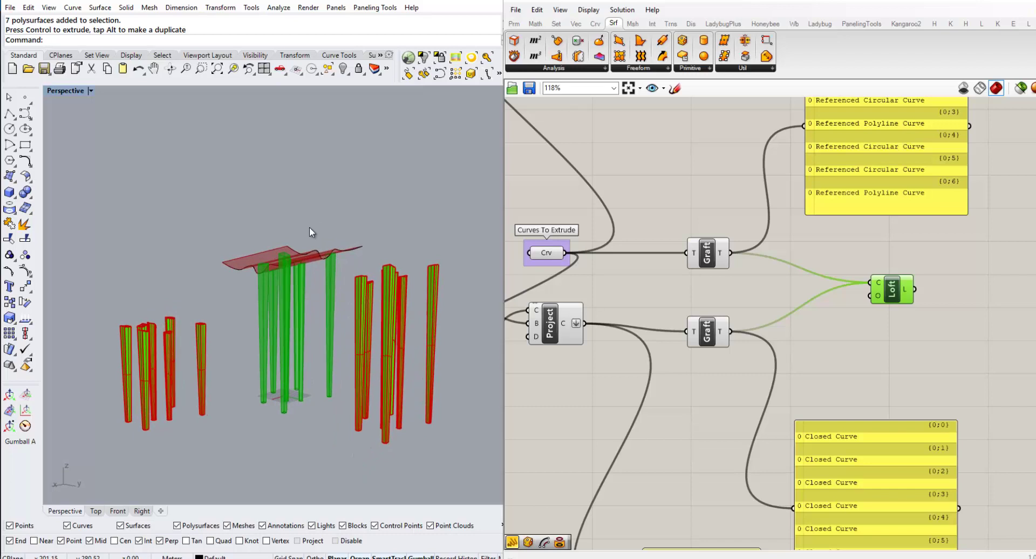
Preview both baked column sets in Rendered display mode and return the Perspective viewport to Shaded.
click(57, 89)
click(78, 142)
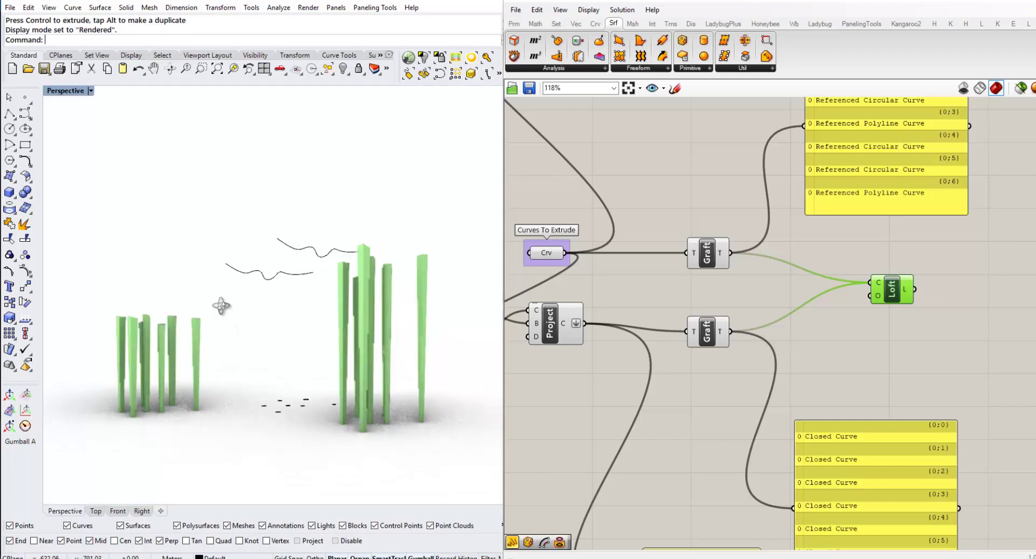
right_drag(221, 306, 246, 345)
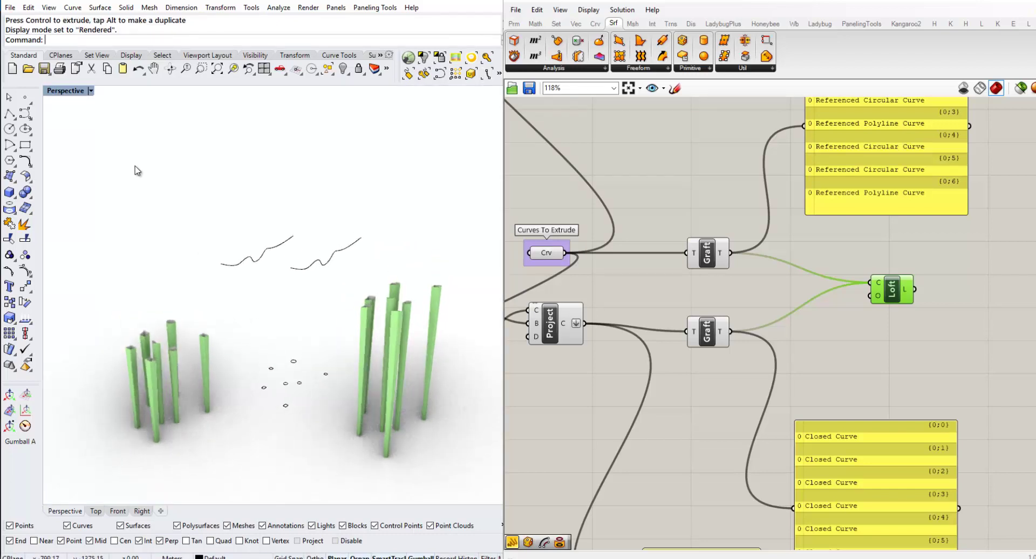
click(69, 96)
click(76, 131)
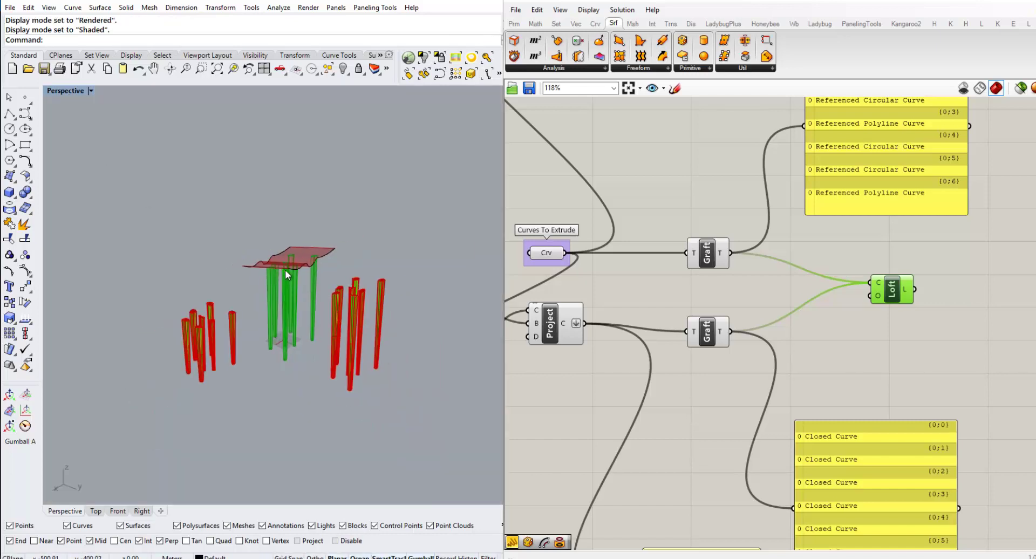
Review the complete definition and compare both baked column sets with the live preview.
right_drag(285, 269, 324, 324)
right_drag(652, 300, 766, 301)
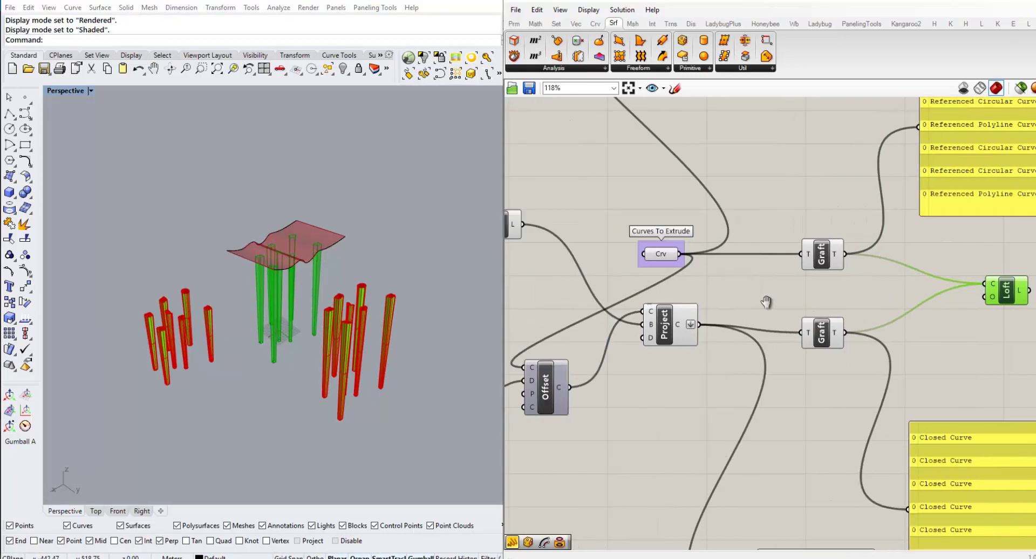
scroll(745, 300, down, 5)
scroll(662, 292, up, 2)
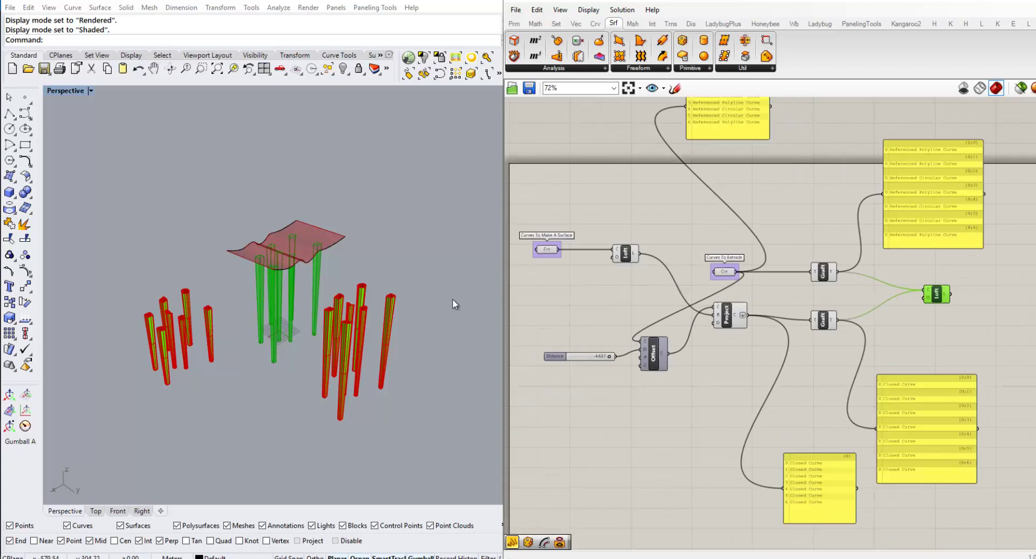
right_drag(364, 277, 357, 258)
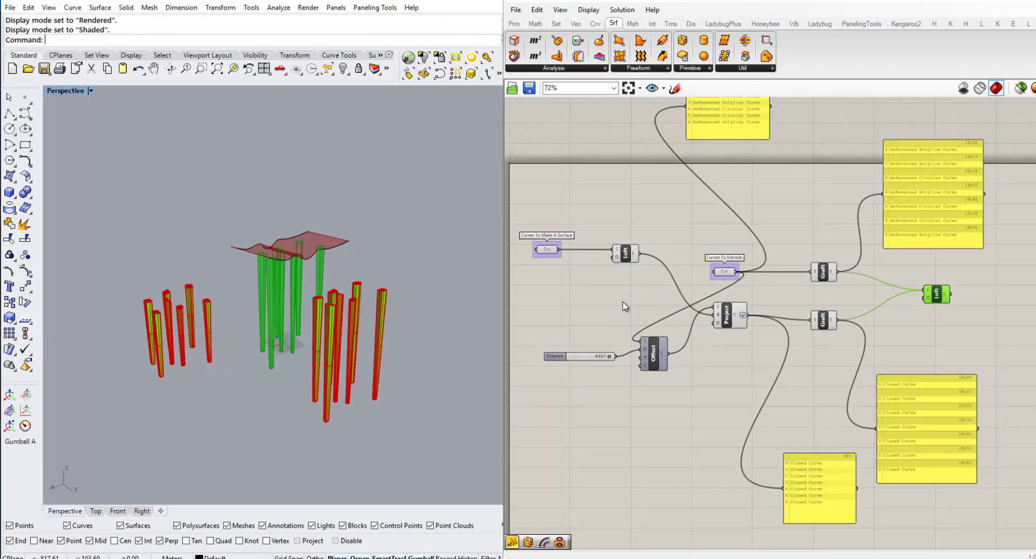
right_drag(356, 302, 309, 296)
scroll(309, 296, up, 4)
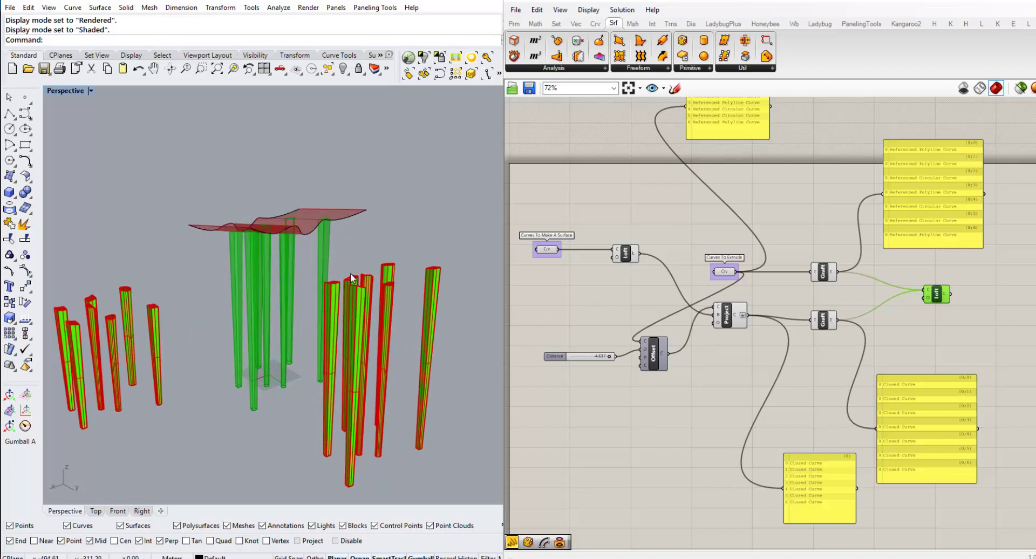